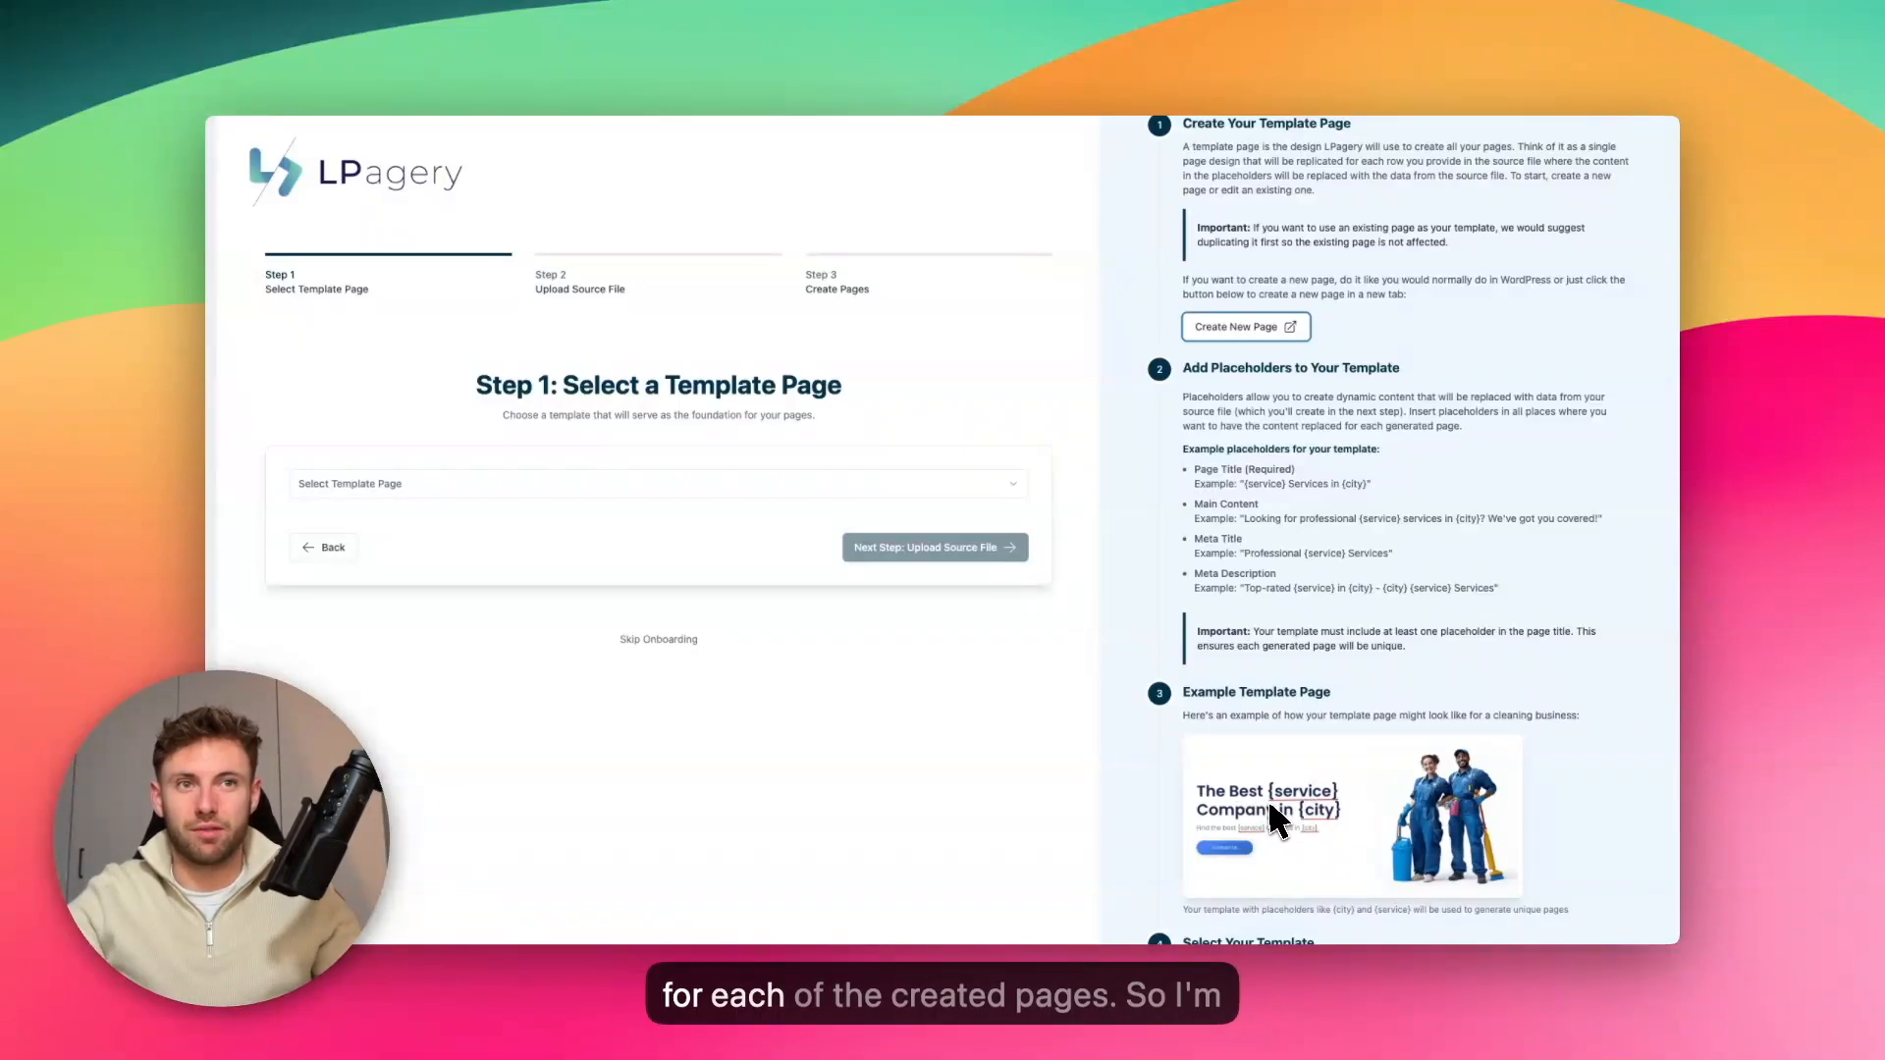
Create a new template page and title it "The Best {service} Company in {city}"
scroll(1150, 806, "up", 1)
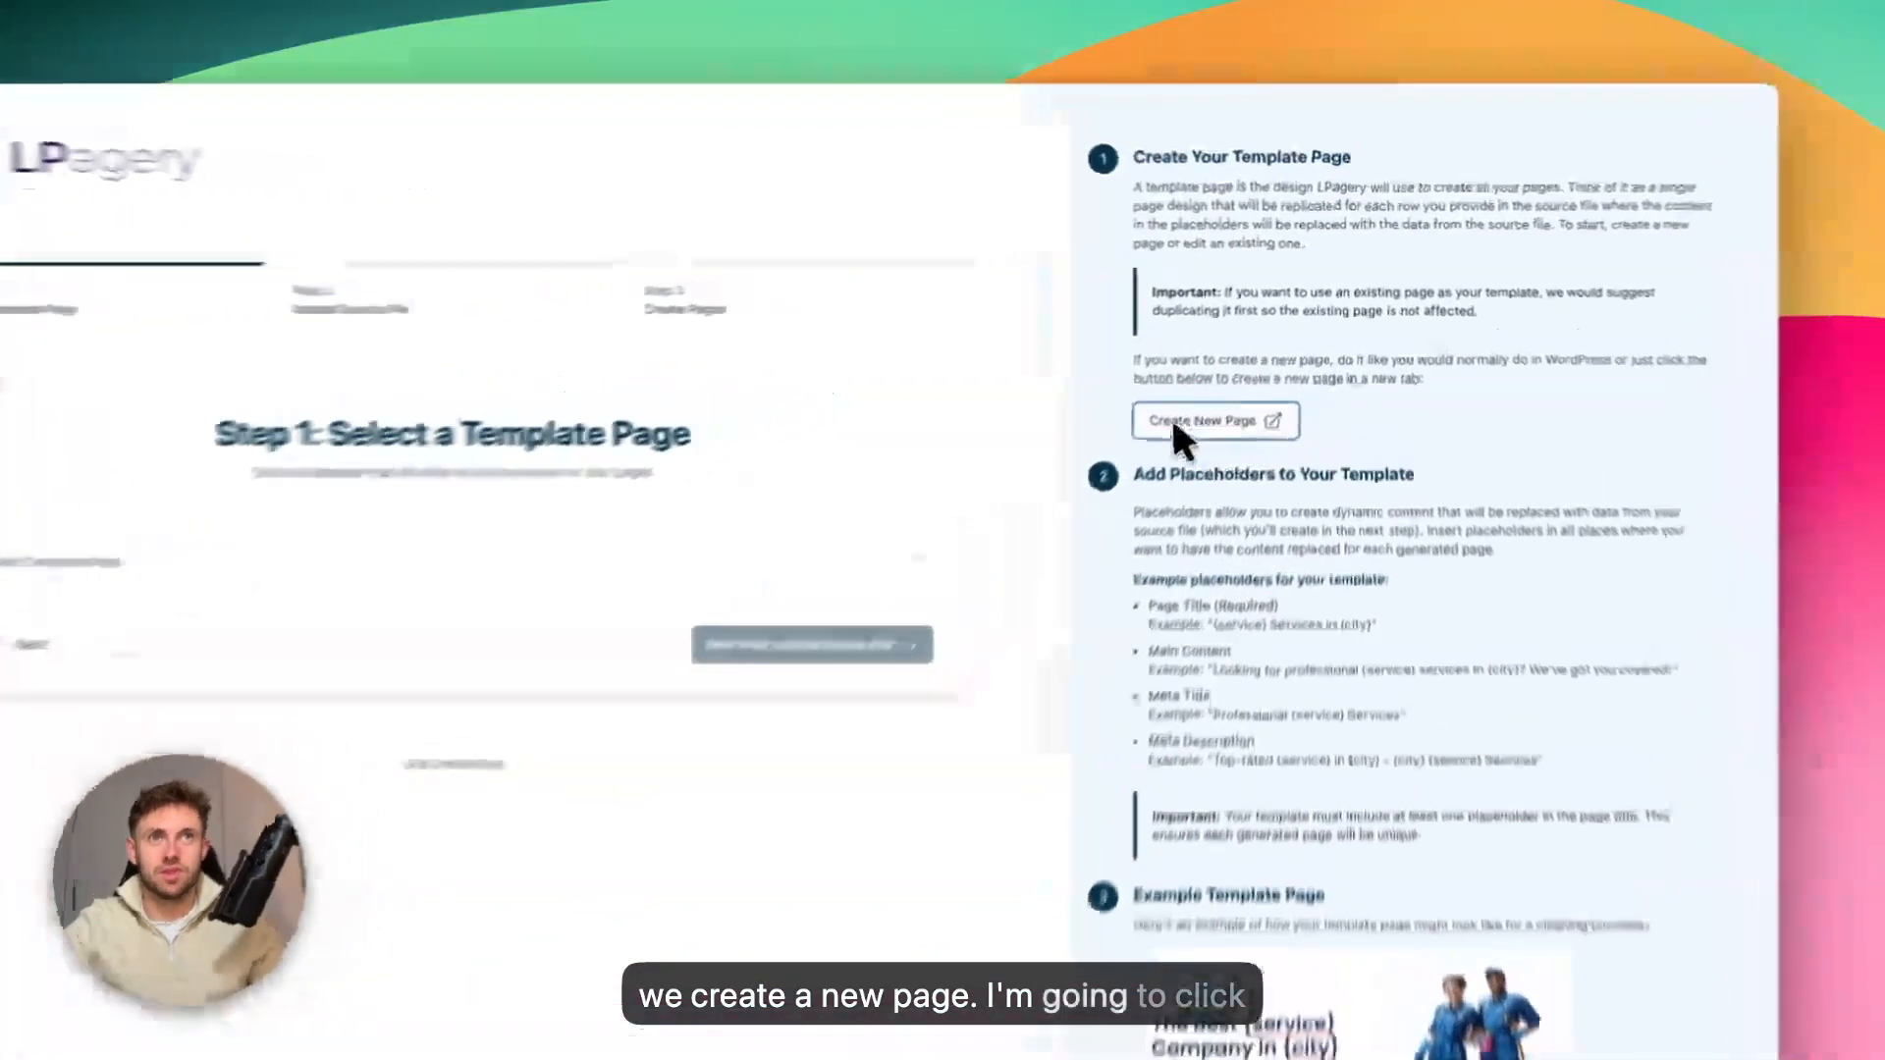
left_click(1157, 450)
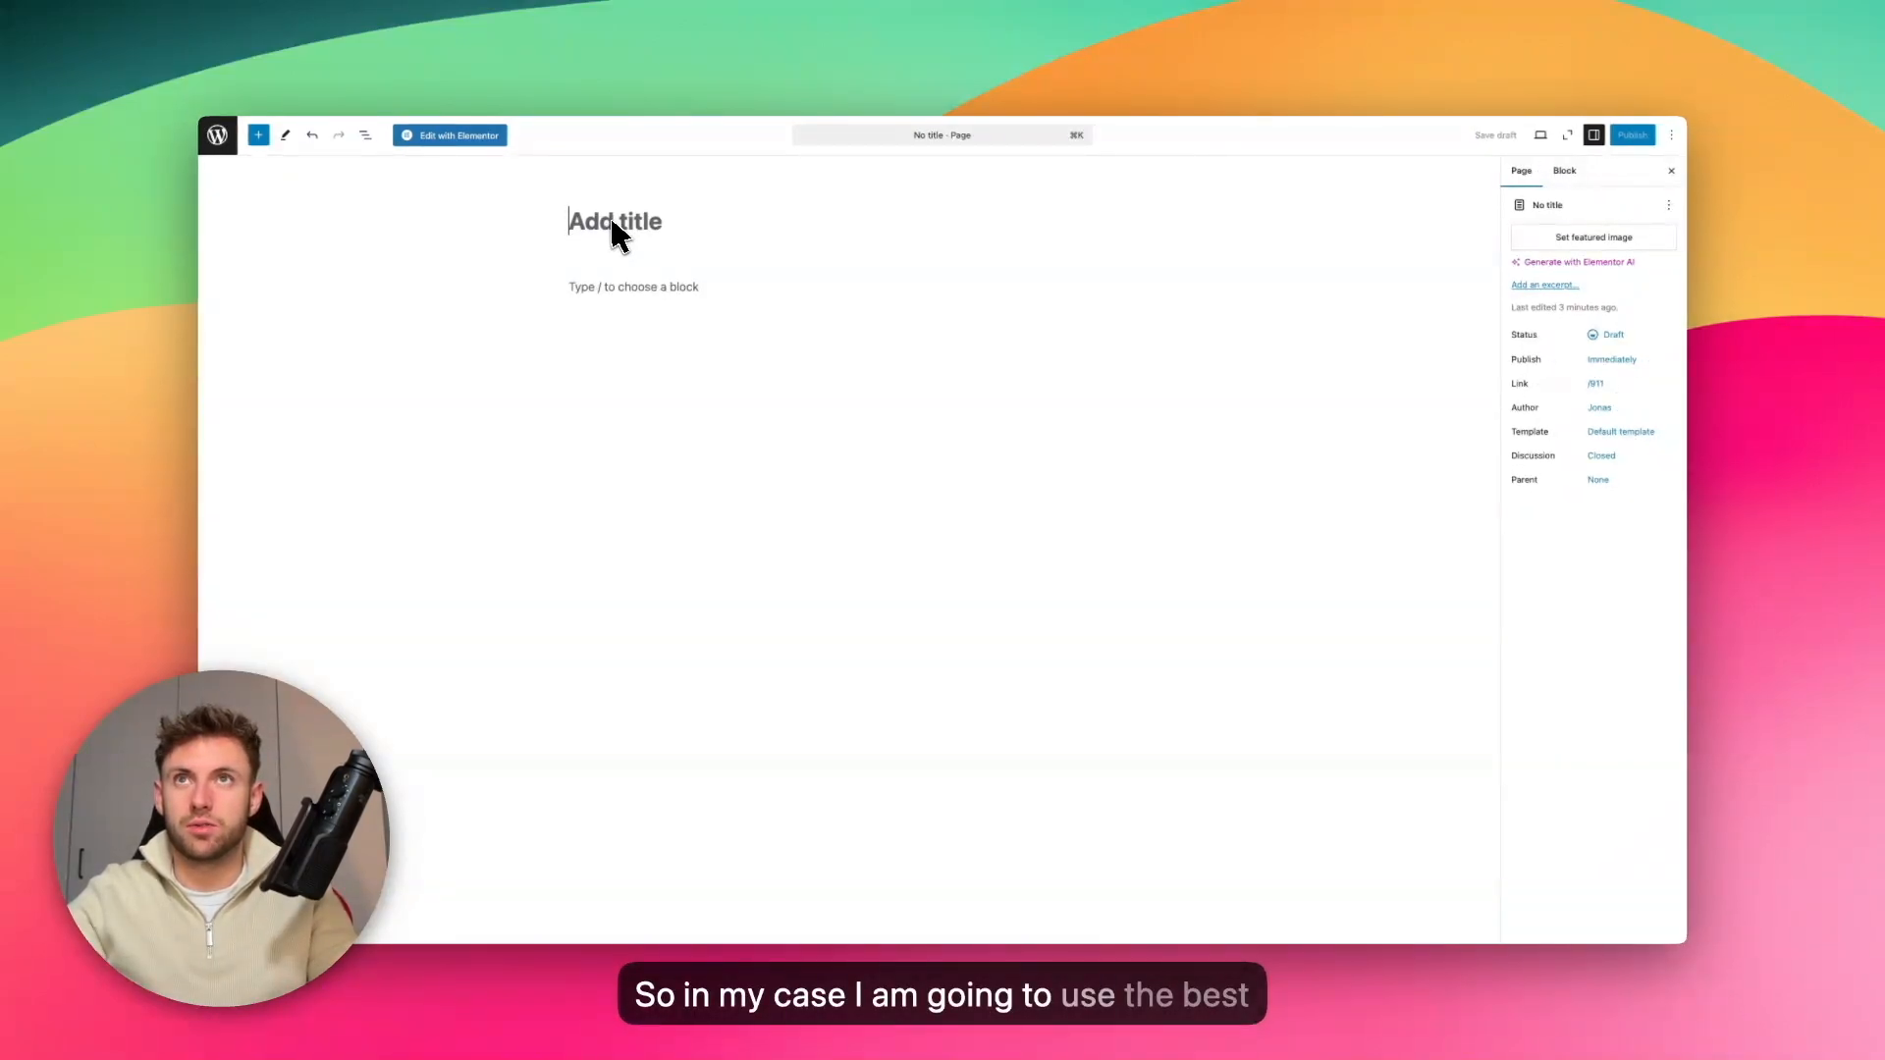
type("Best ")
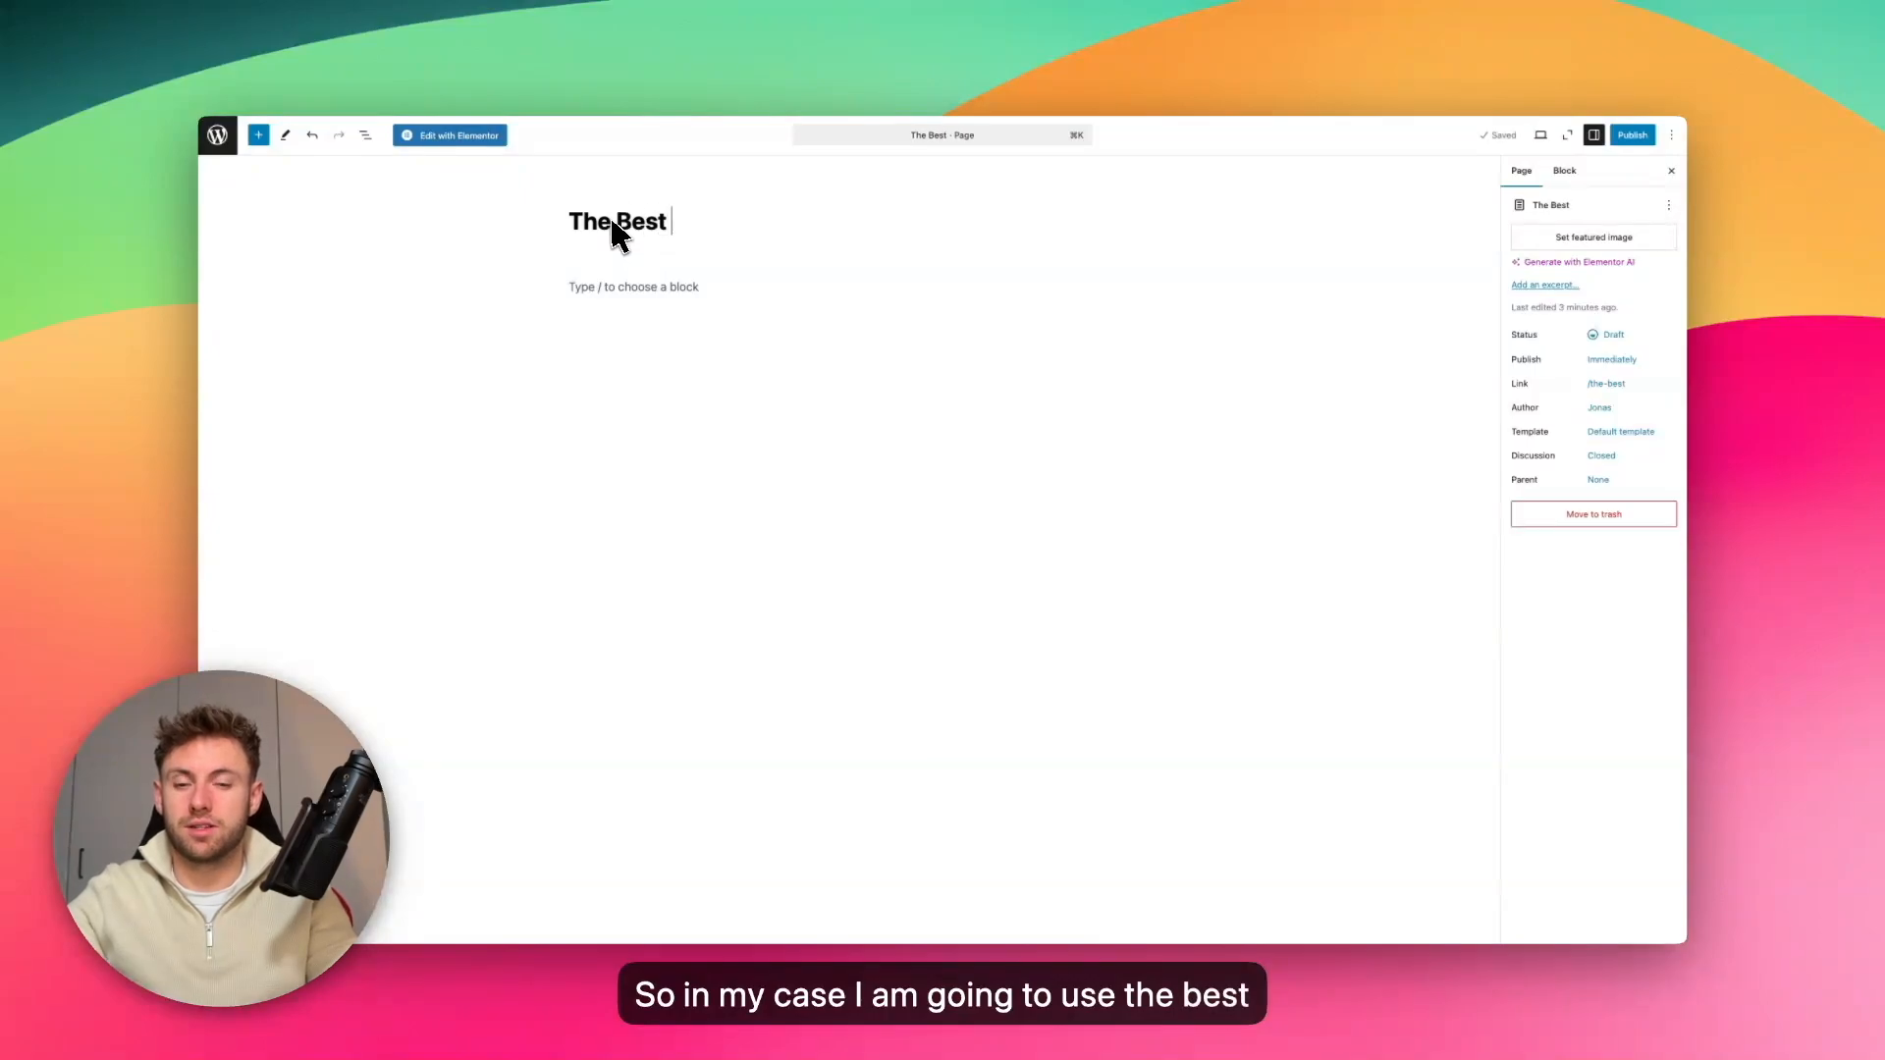
type("{}")
key("Left")
type("service")
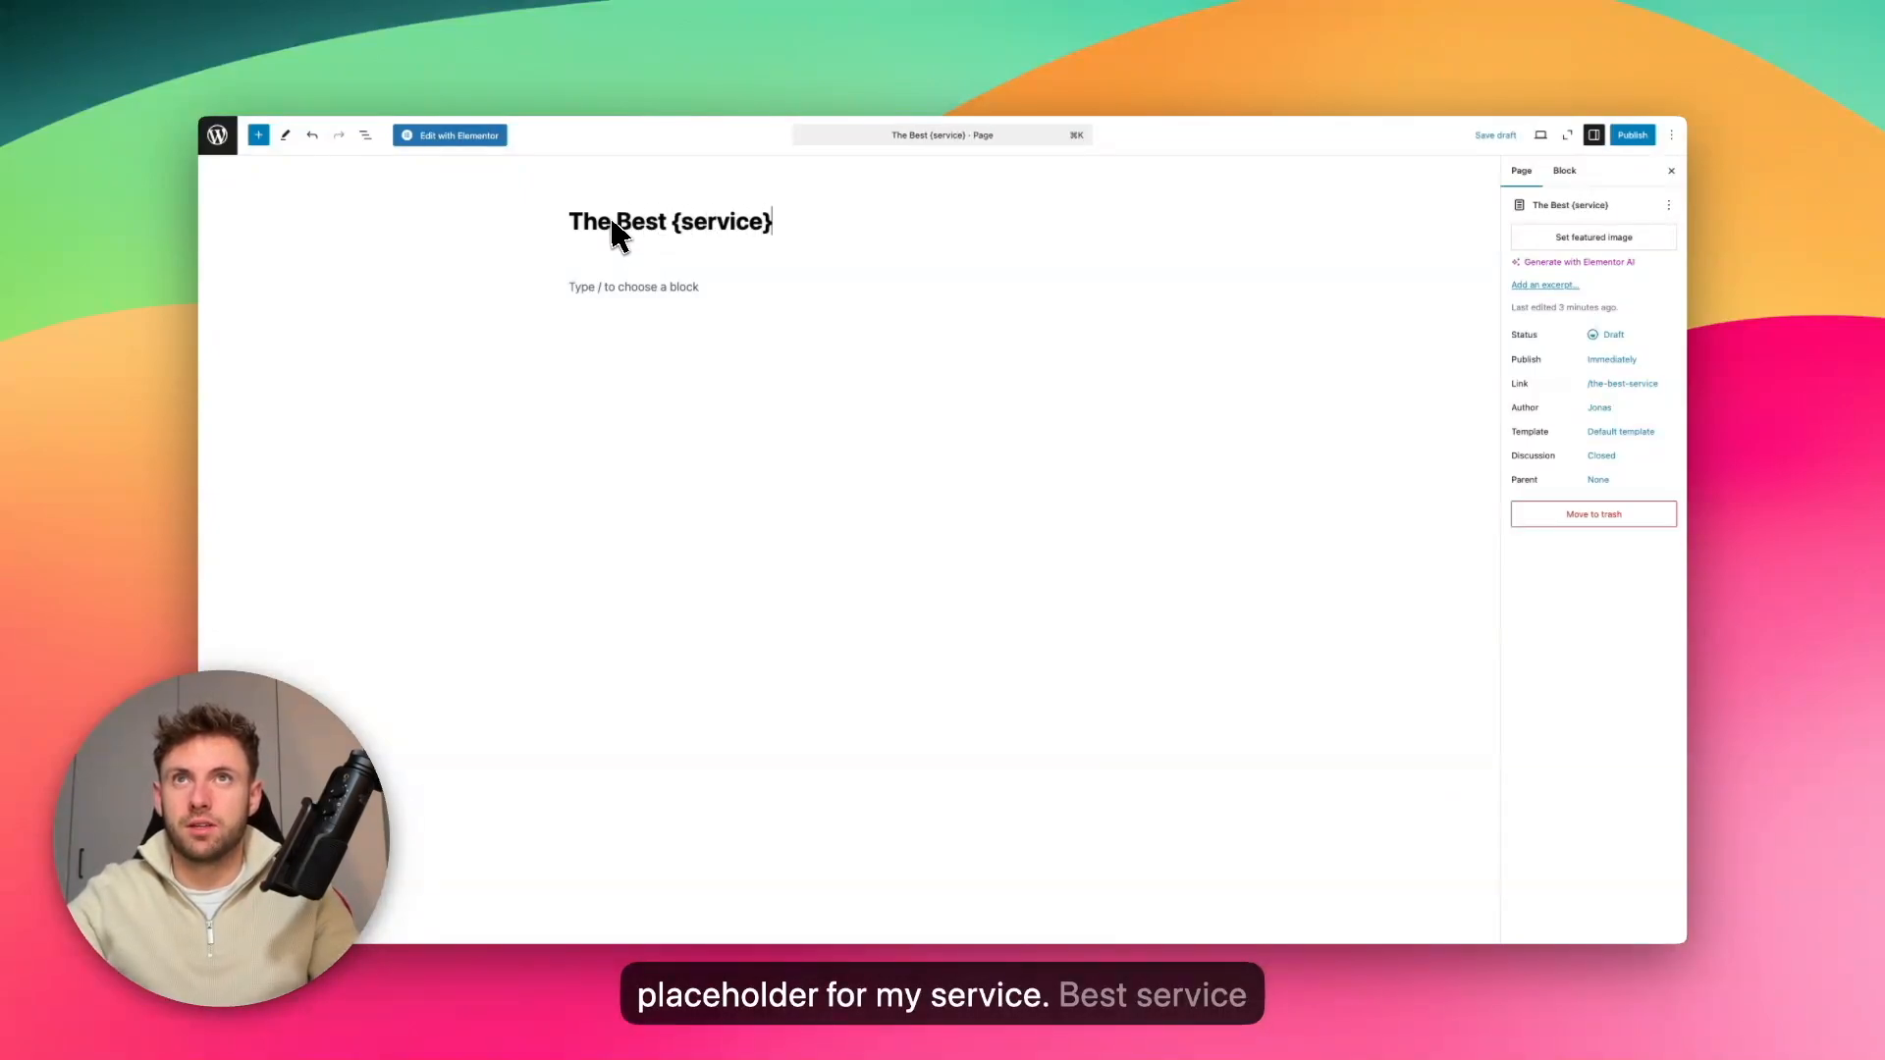
type(" Company")
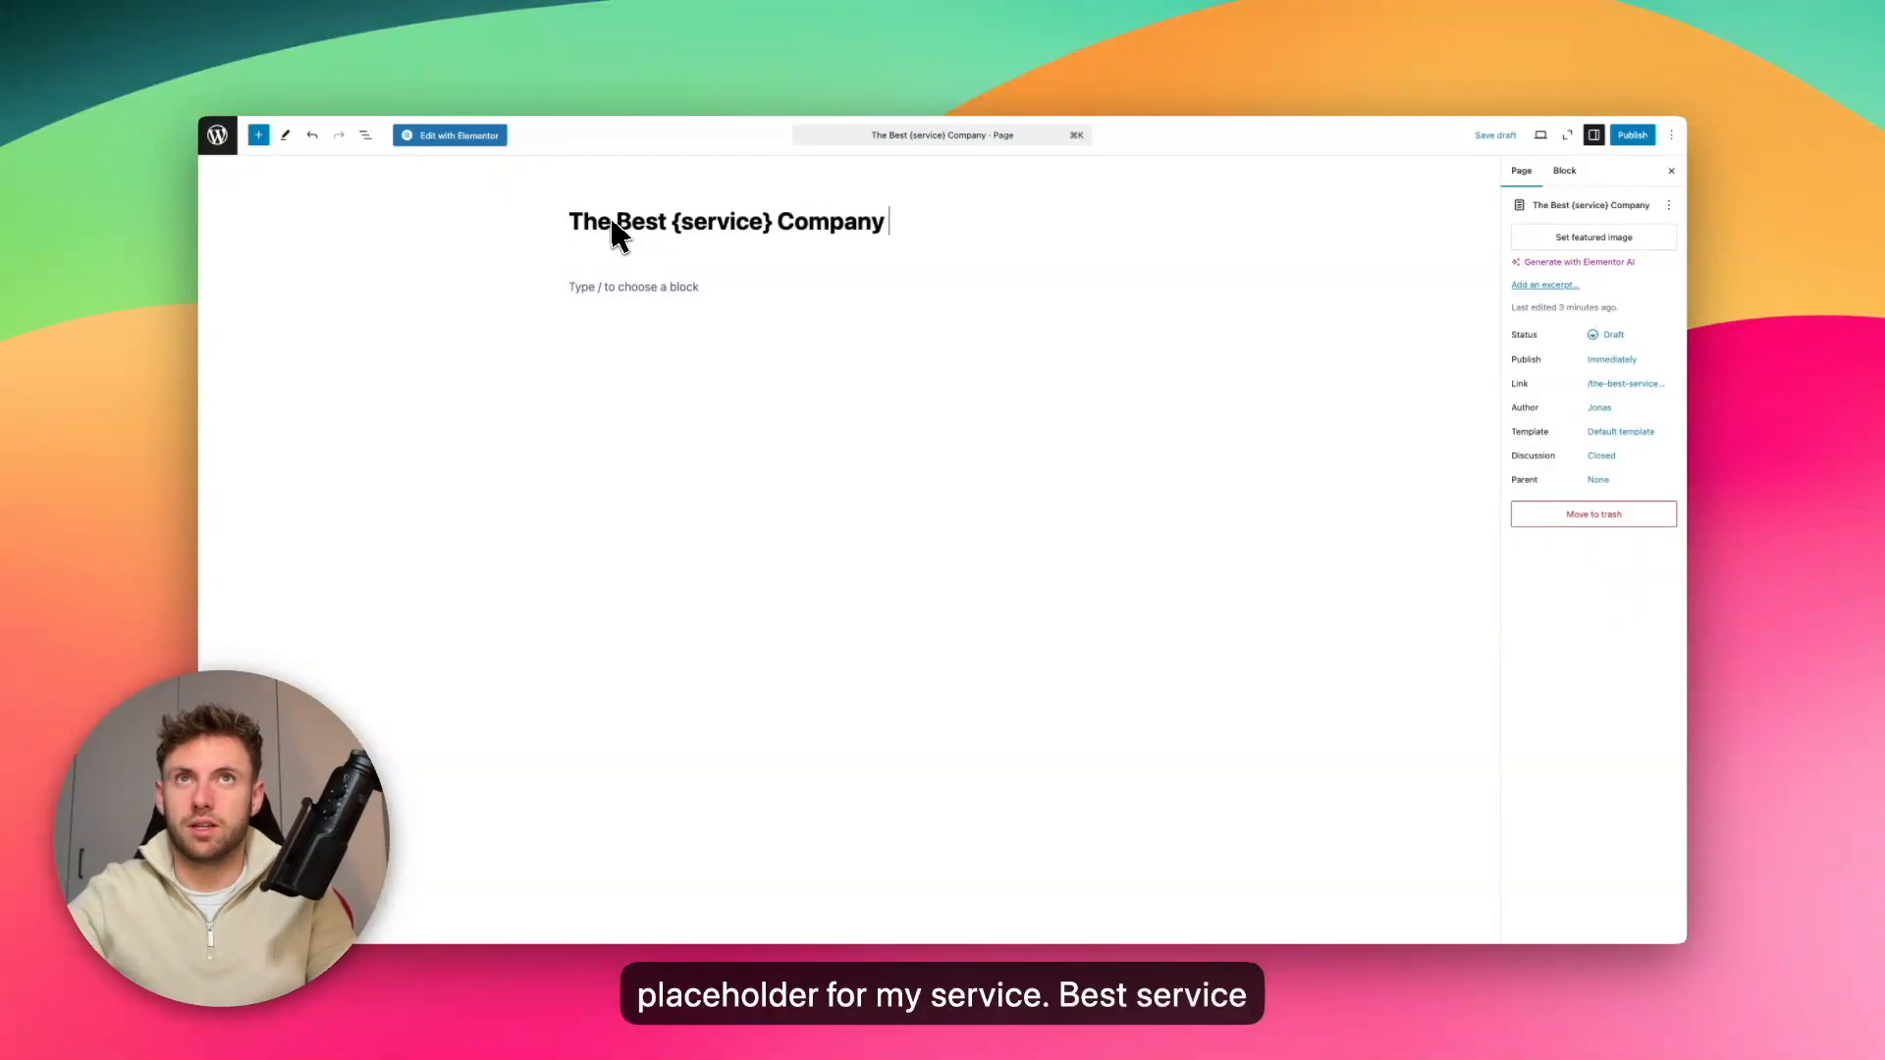
type(" in {}")
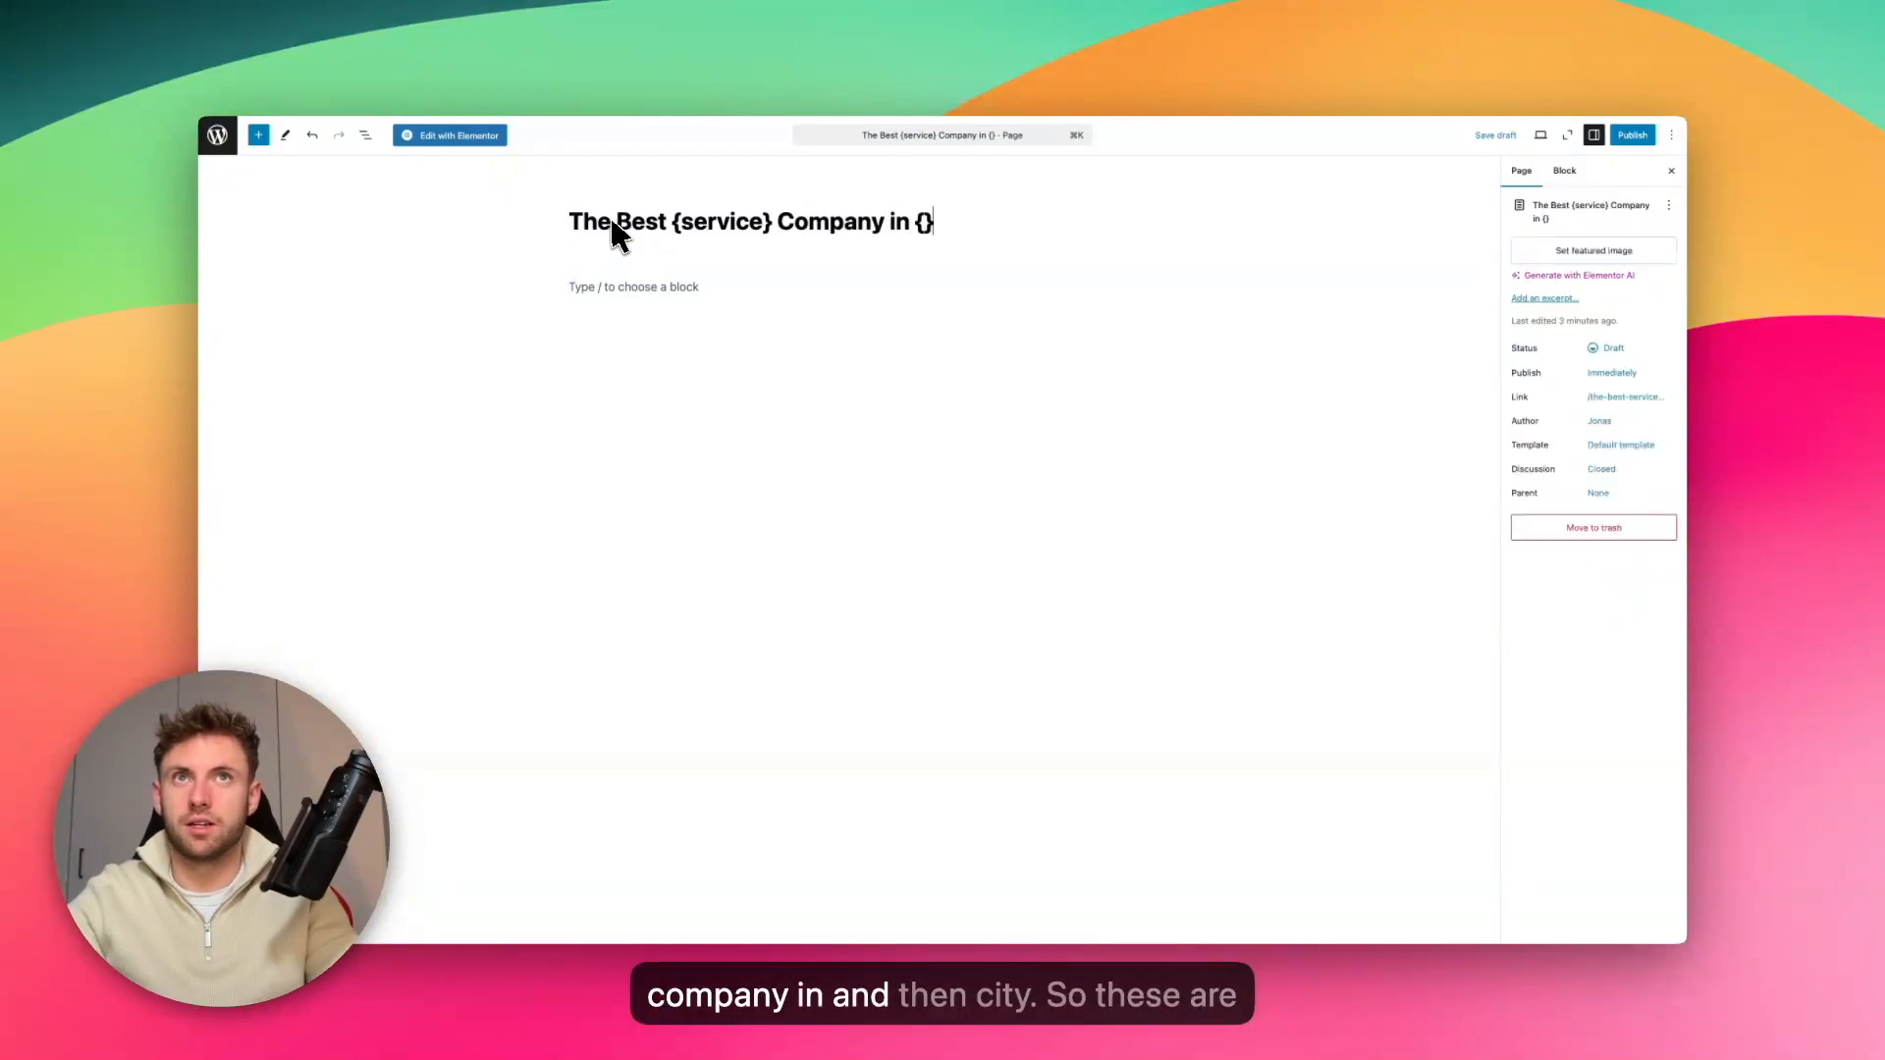
type("citgy")
key("BackSpace")
key("BackSpace")
type("y")
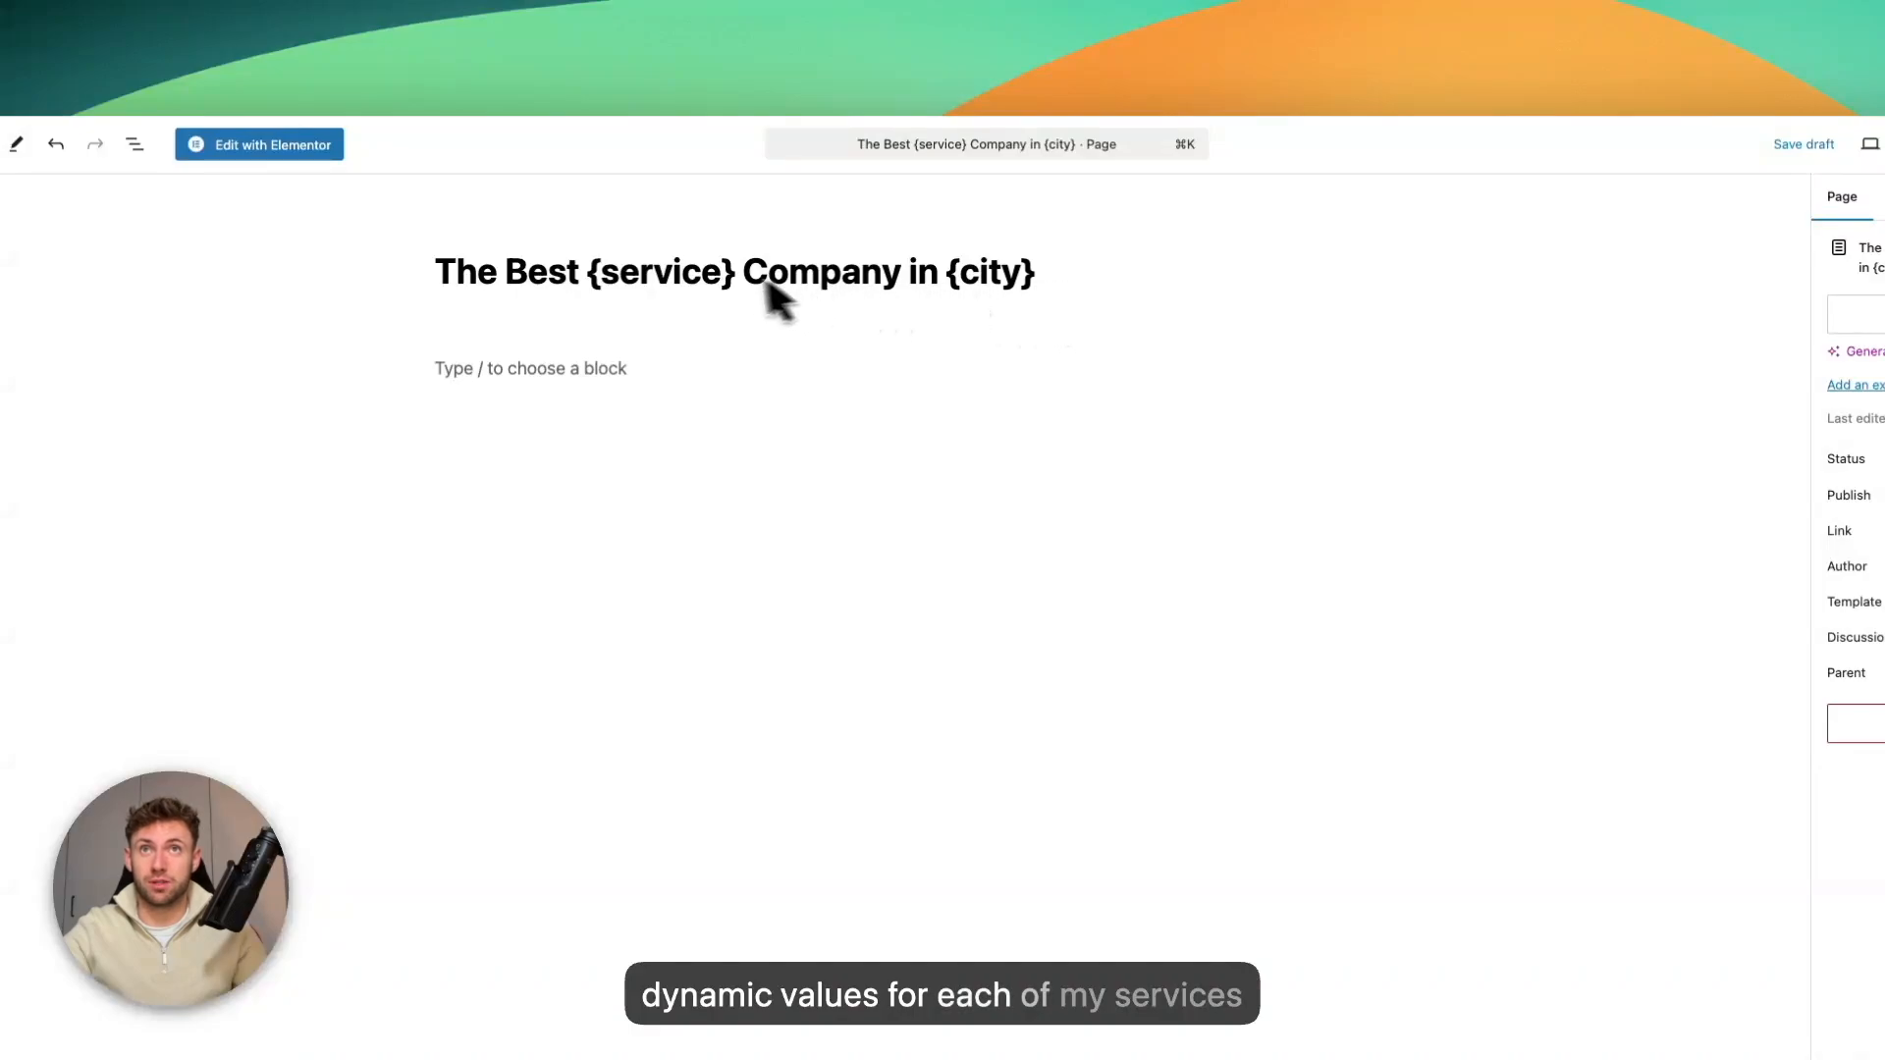
Publish the new template page
double_click(692, 275)
left_click(1011, 280)
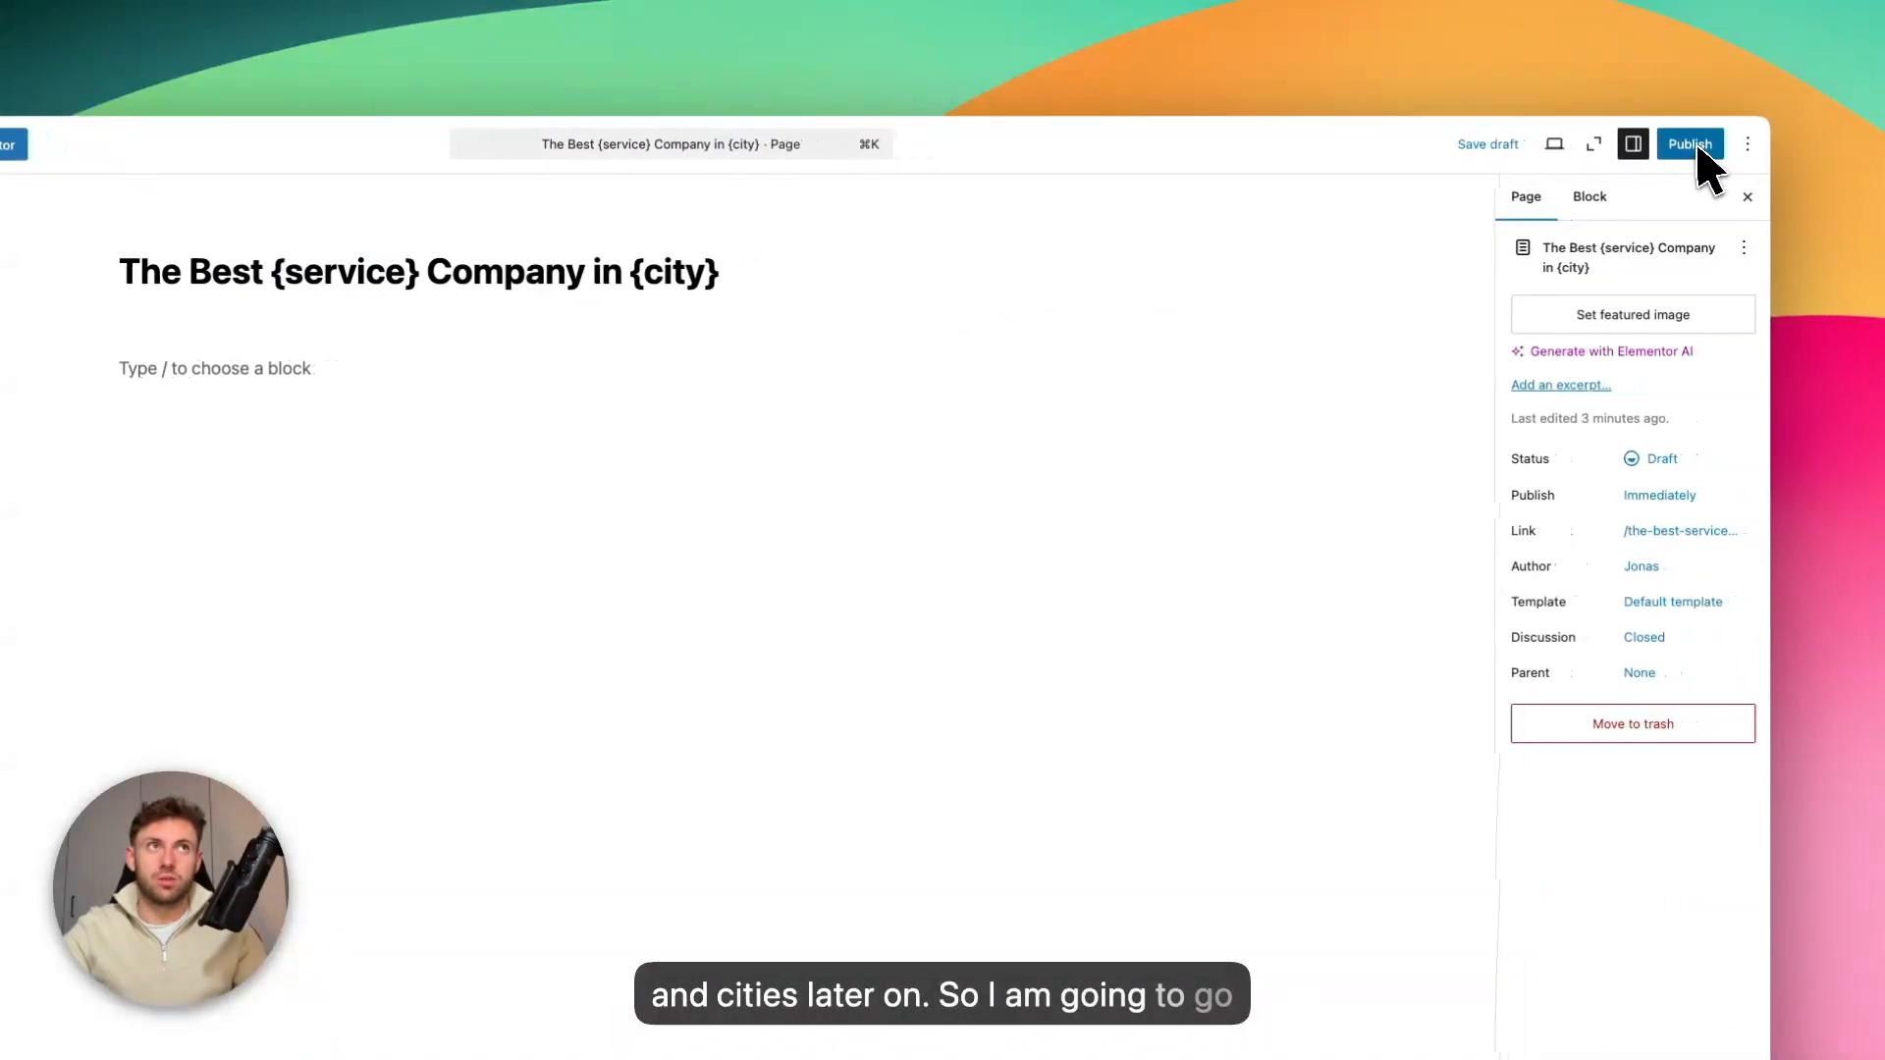
left_click(1706, 149)
left_click(1706, 150)
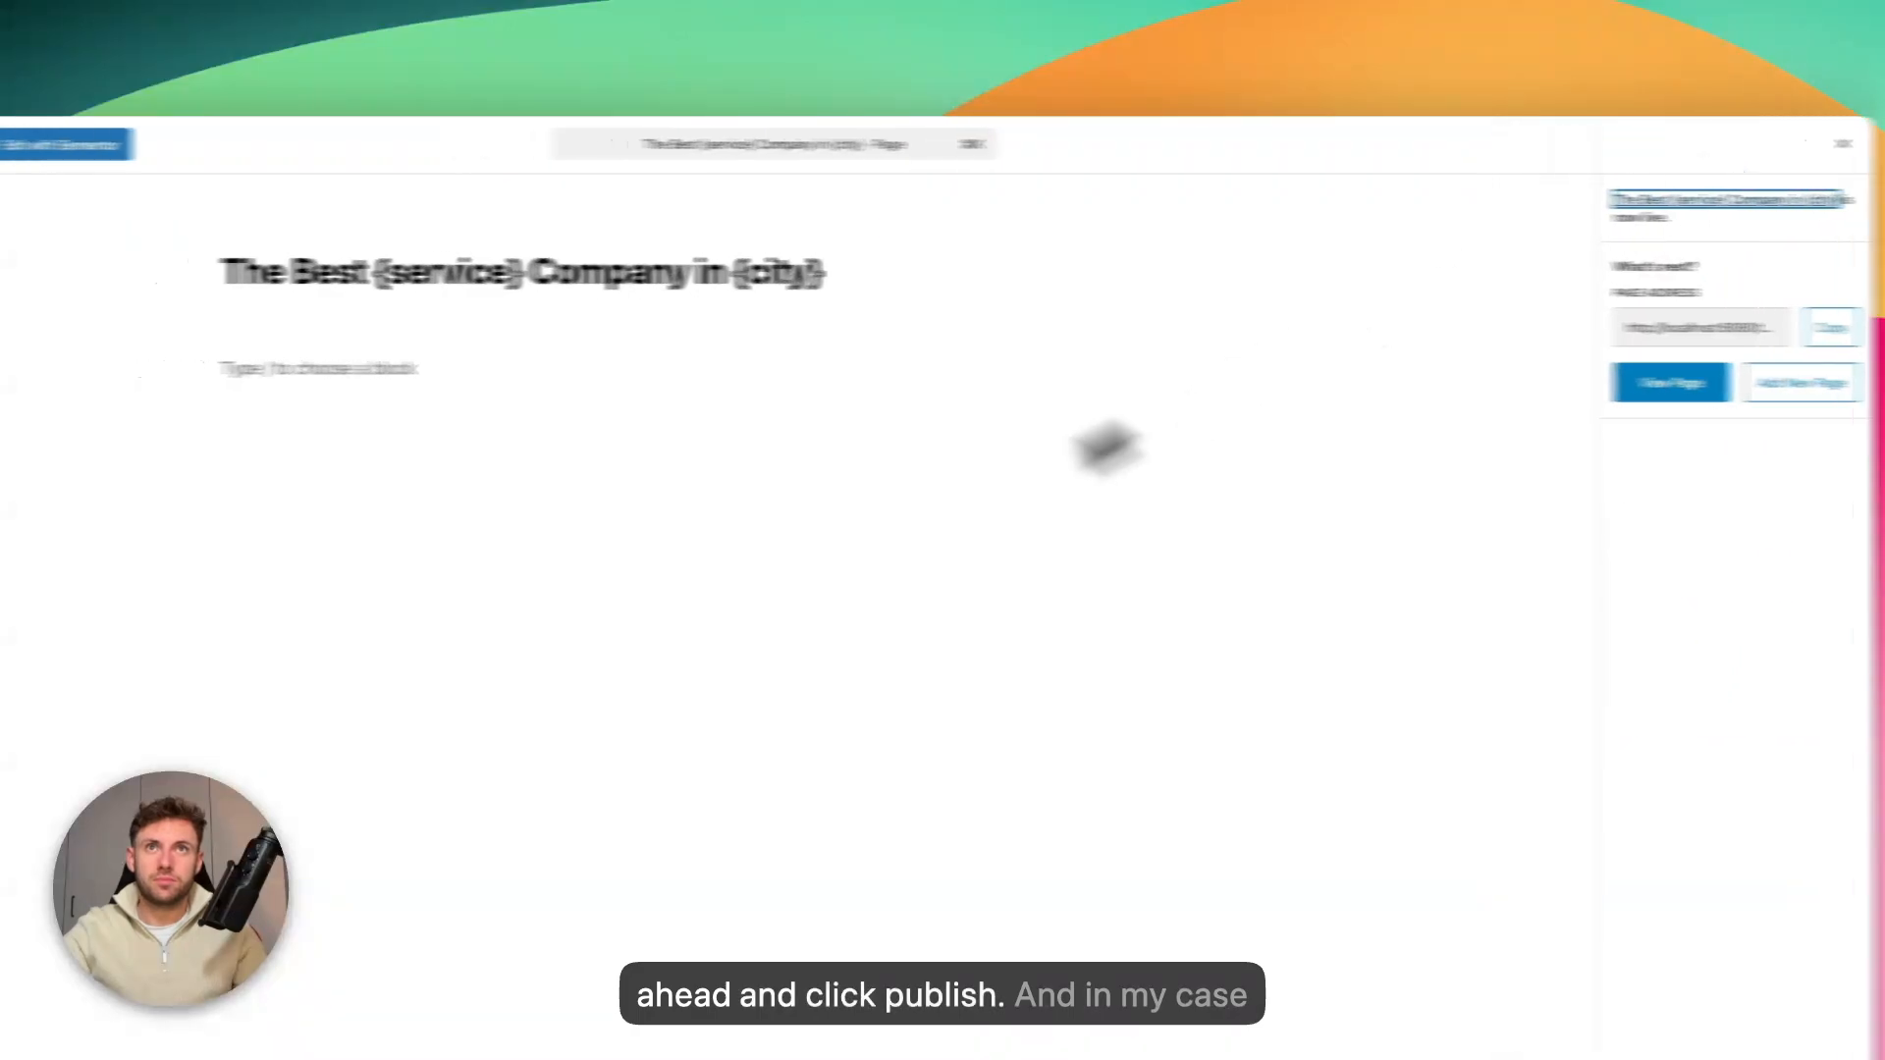
Open the page for editing in Elementor and paste the prepared hero section from the other site
left_click(300, 147)
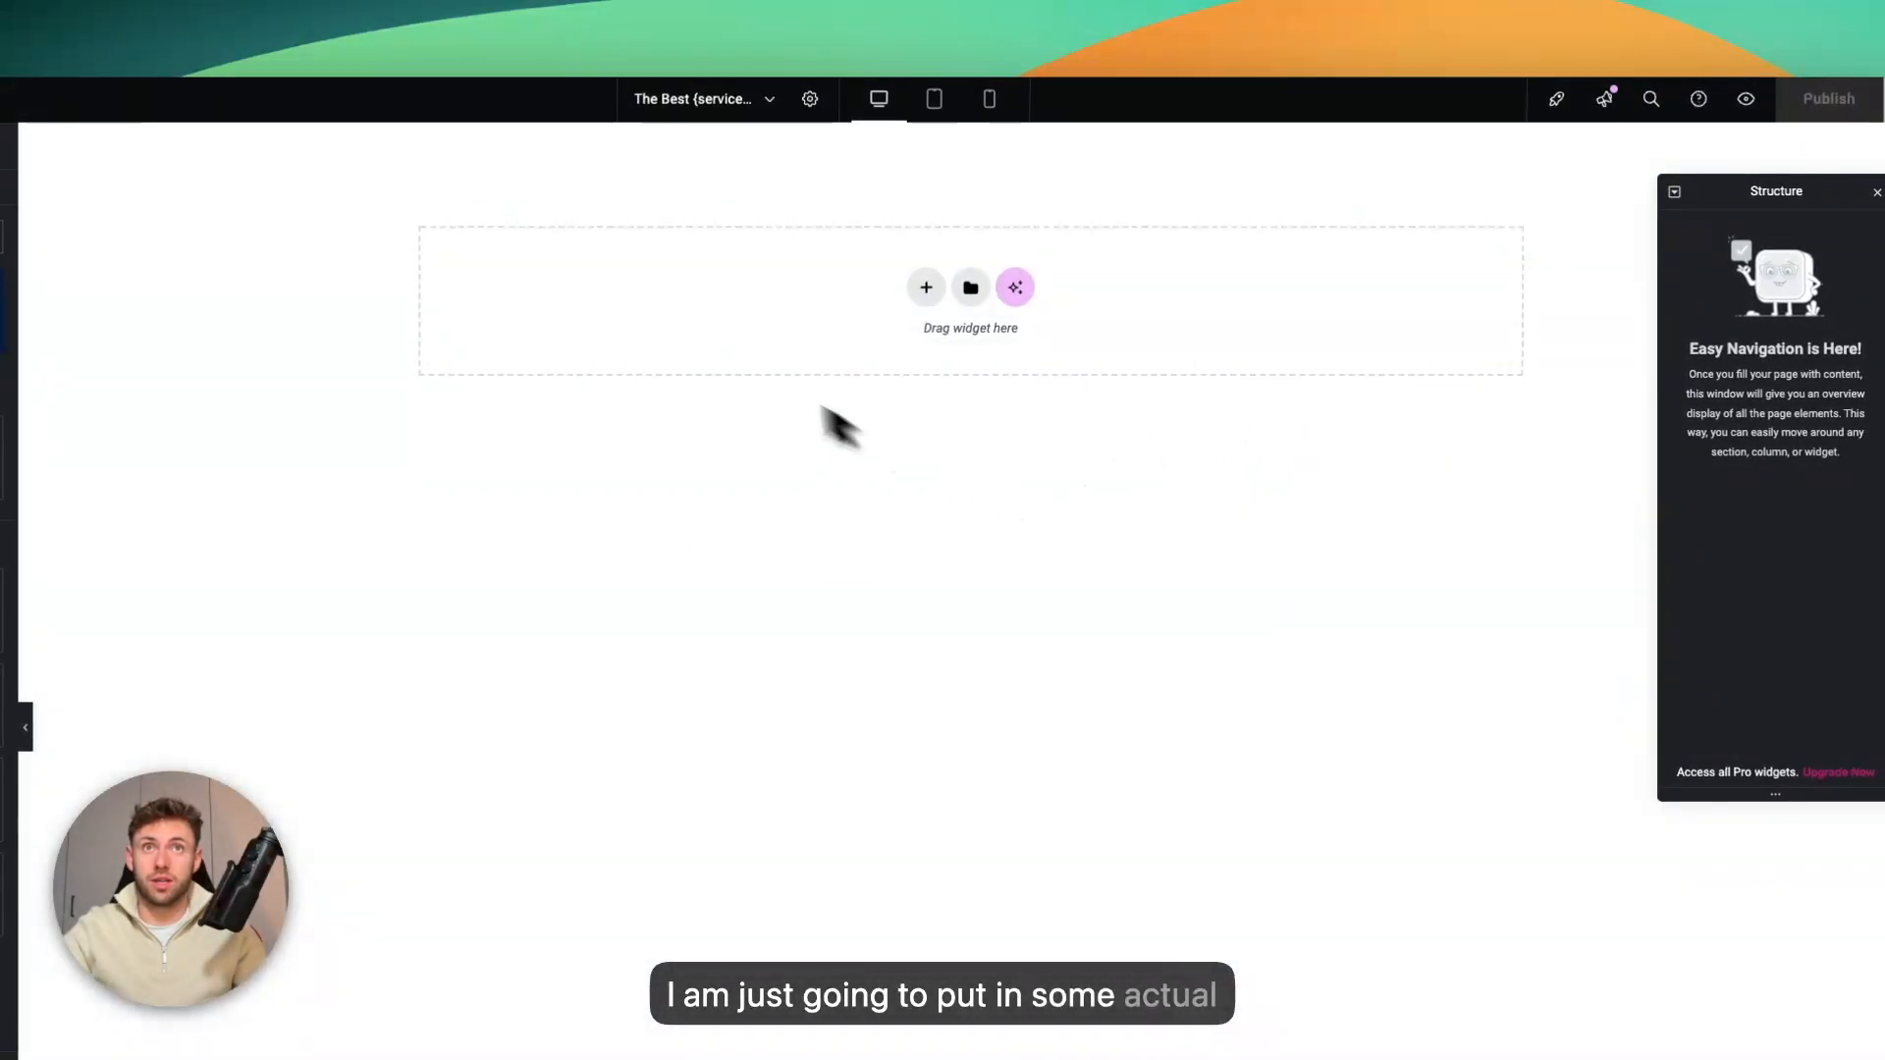
right_click(695, 338)
left_click(761, 405)
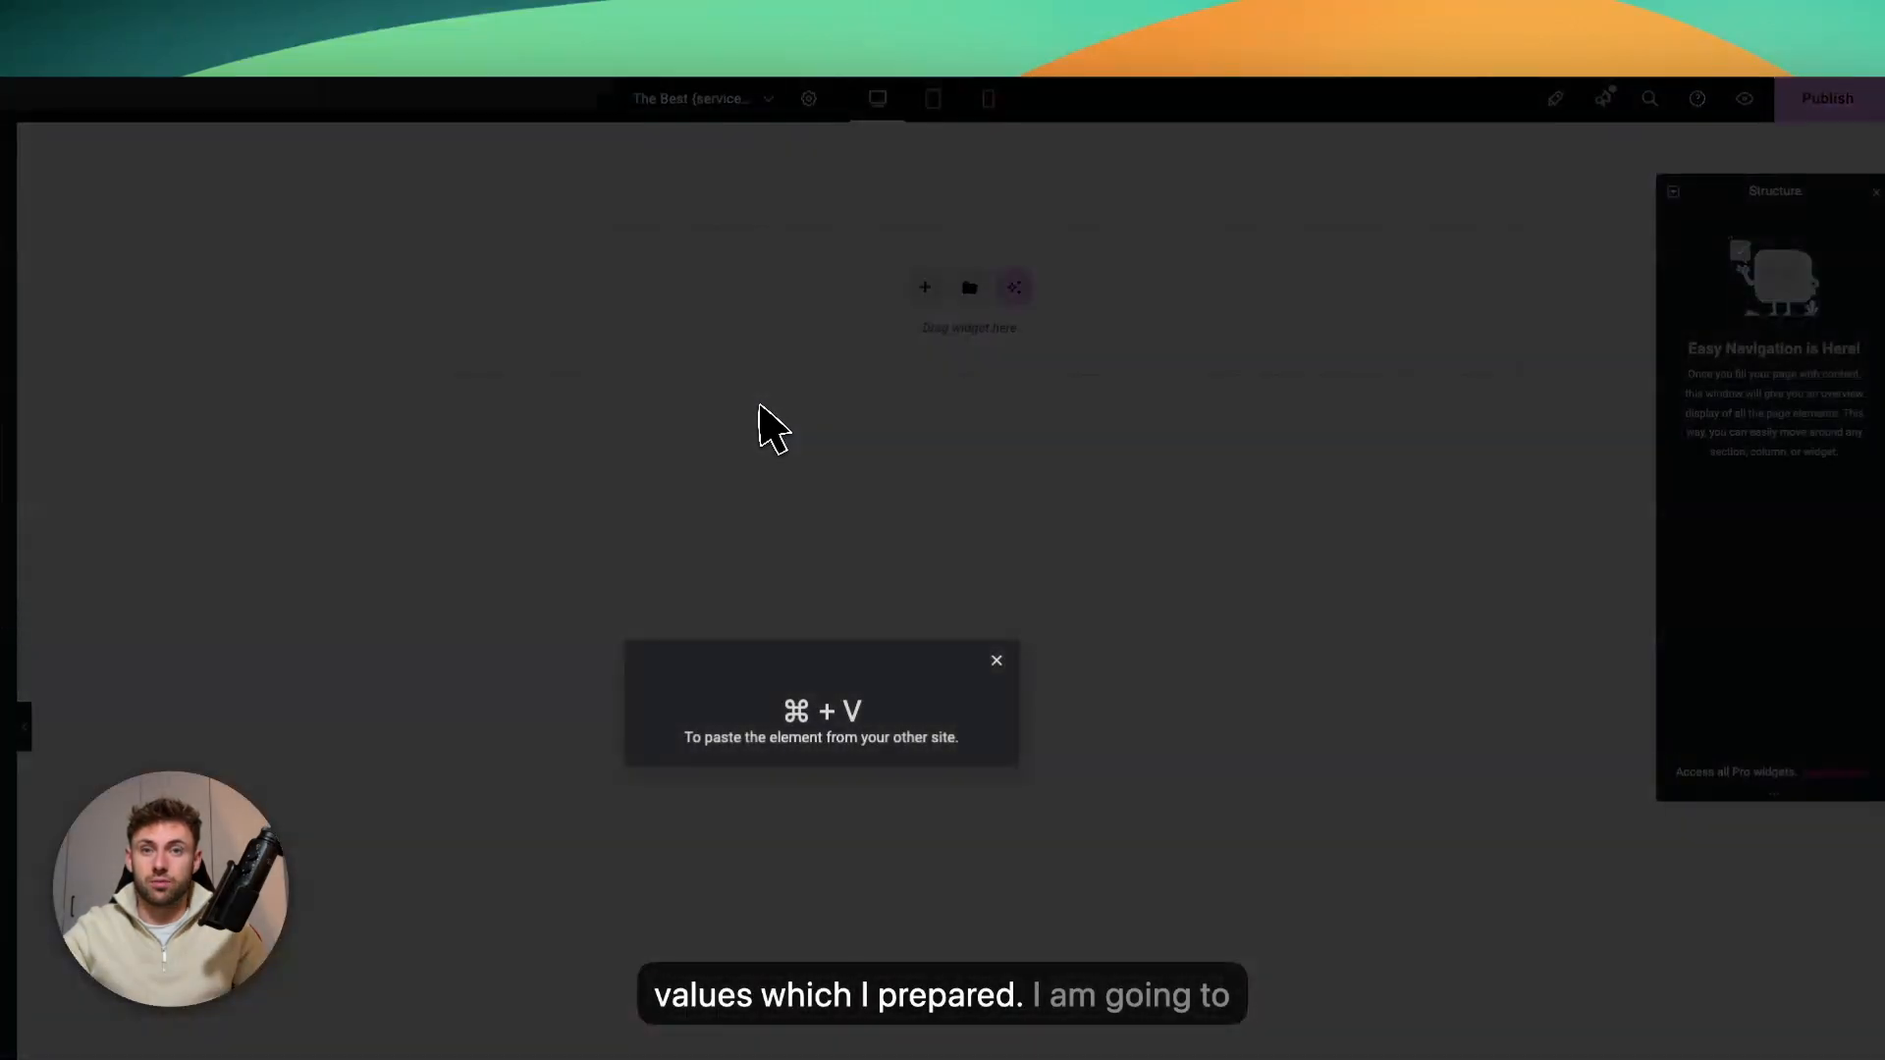
key("super+v")
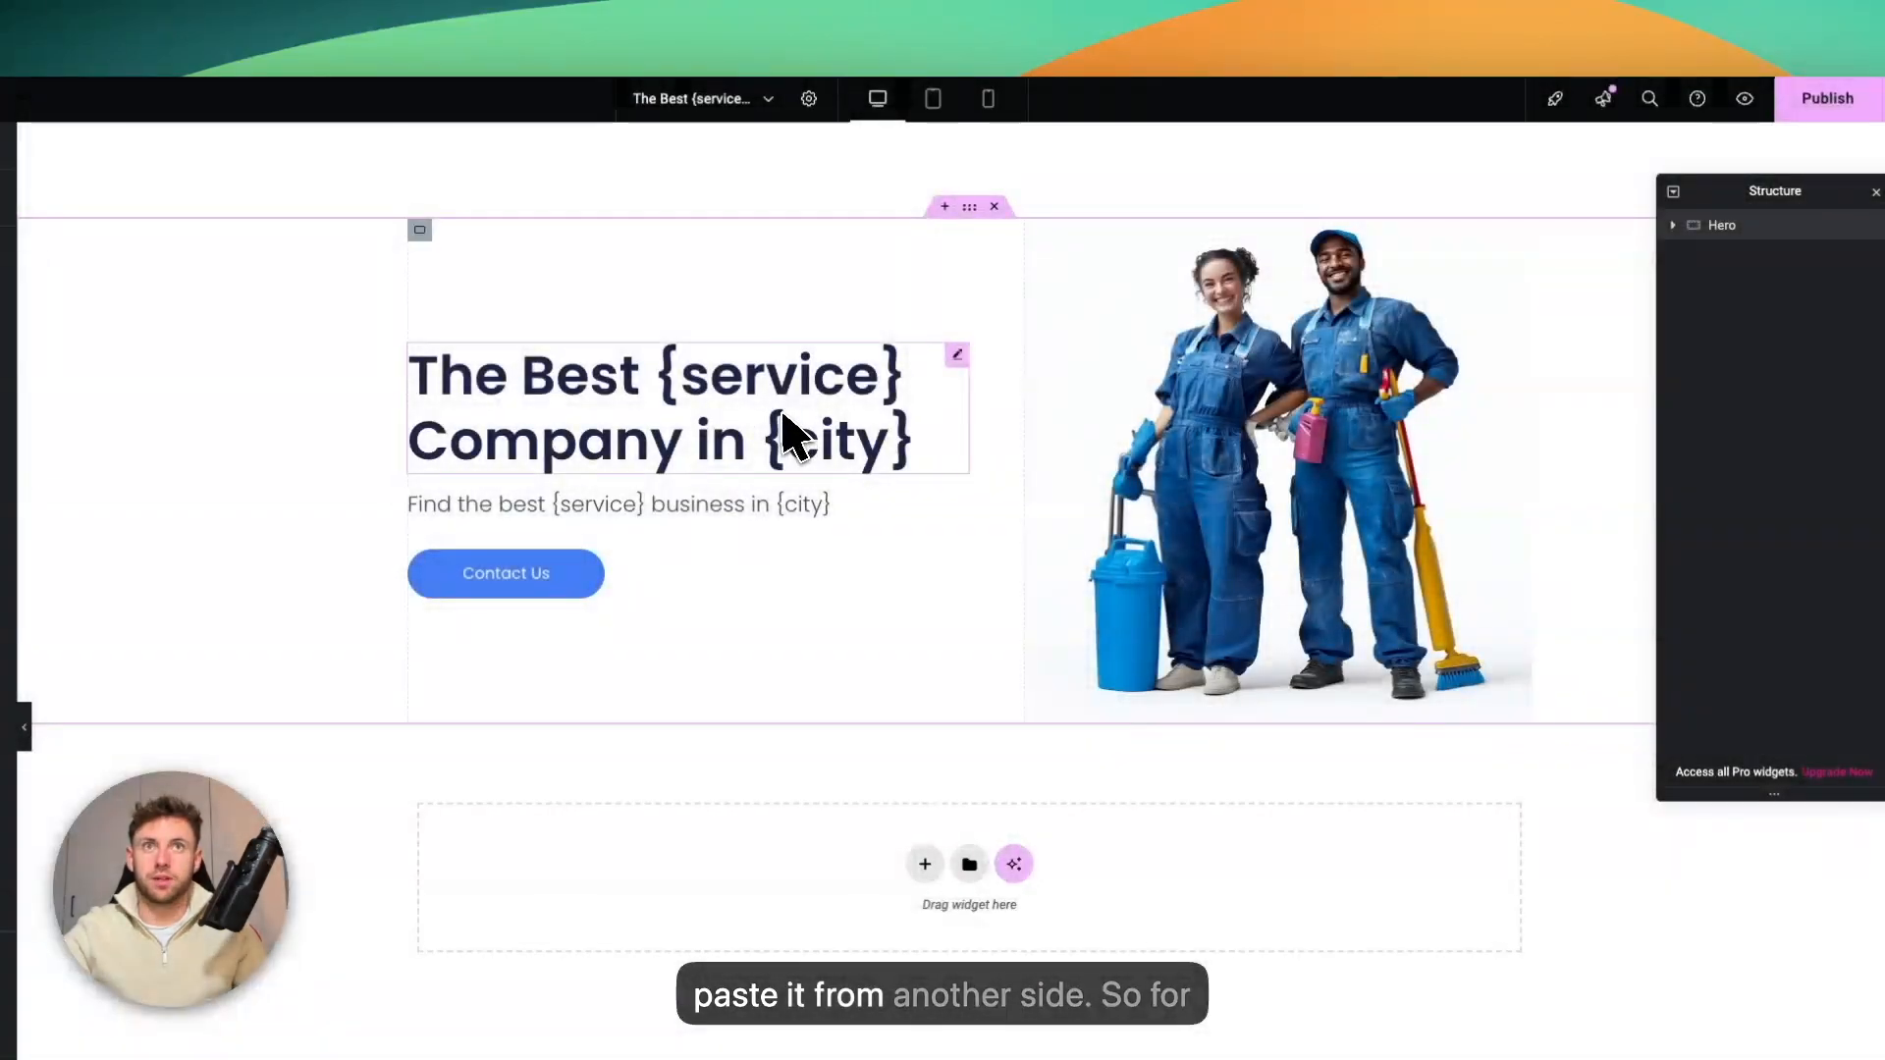
left_click(712, 404)
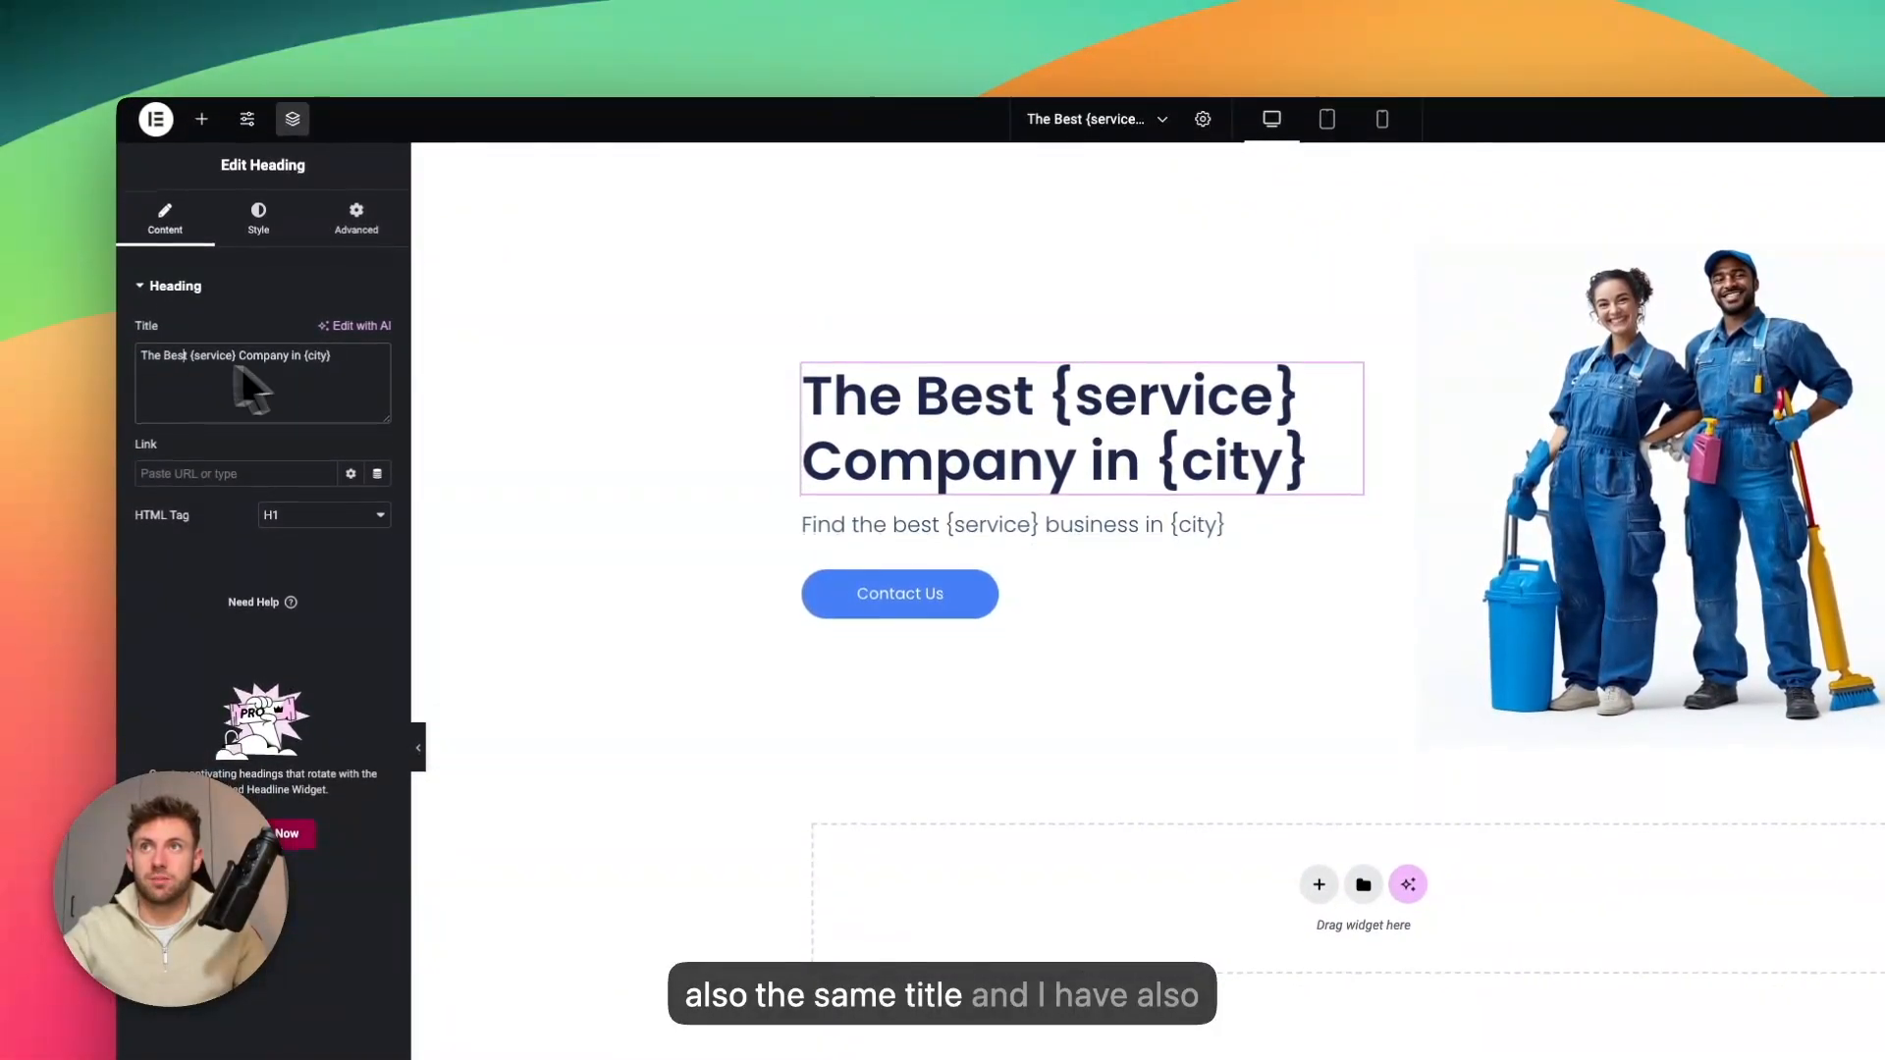
left_click(972, 535)
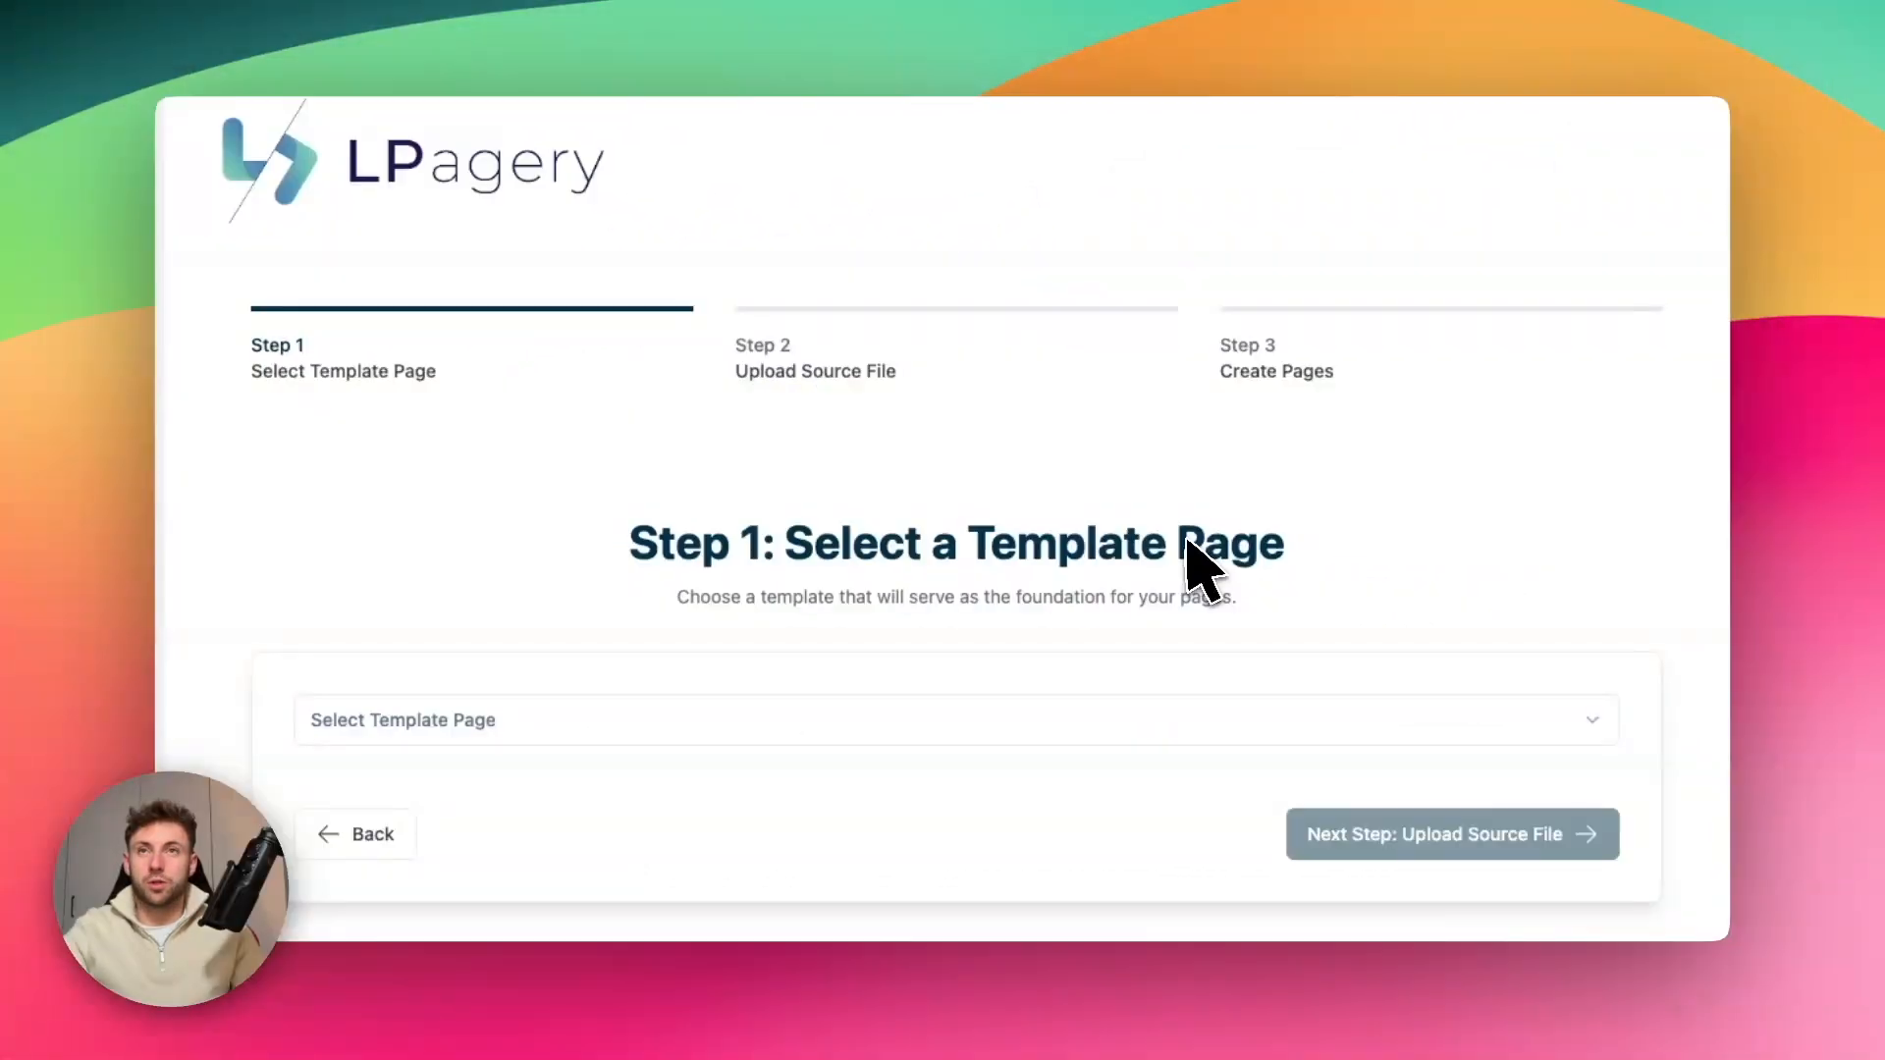
Back in LPagery, choose "The Best {service} Company in {city}" as the template page and continue to the source file upload
left_click(743, 722)
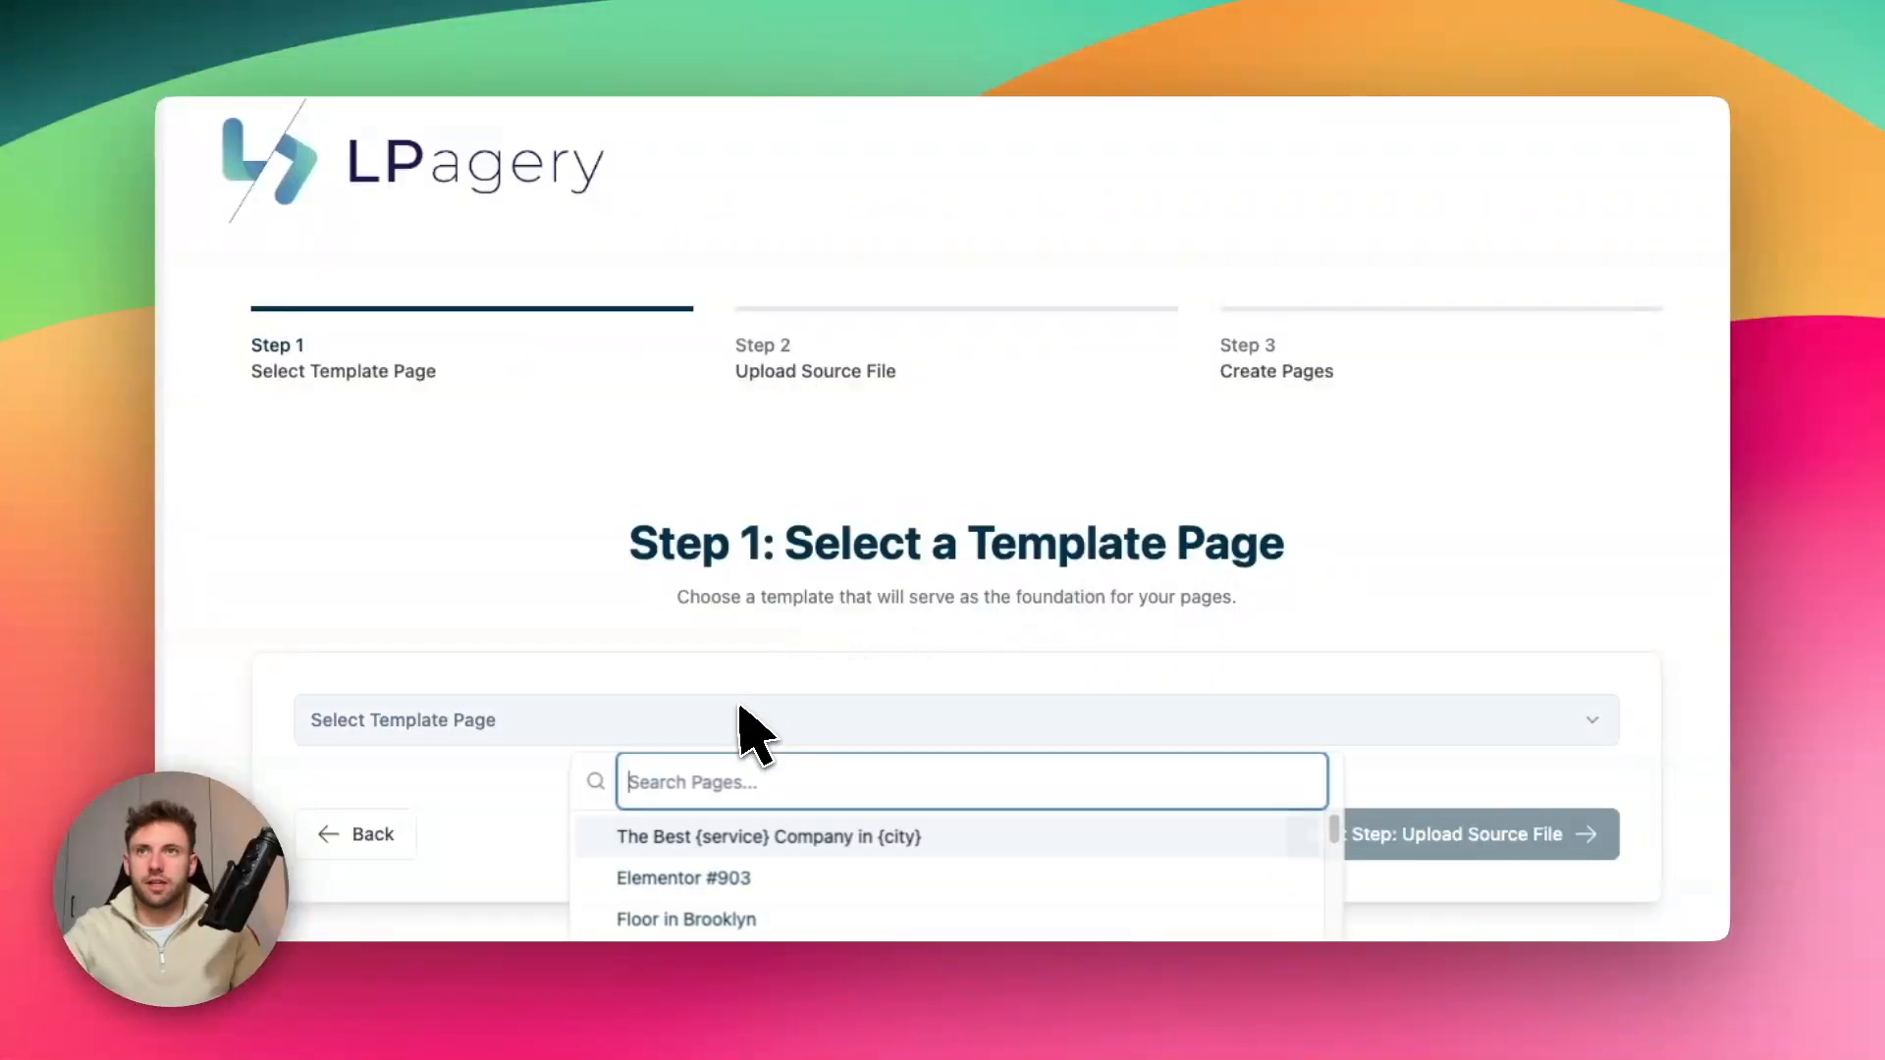
left_click(755, 839)
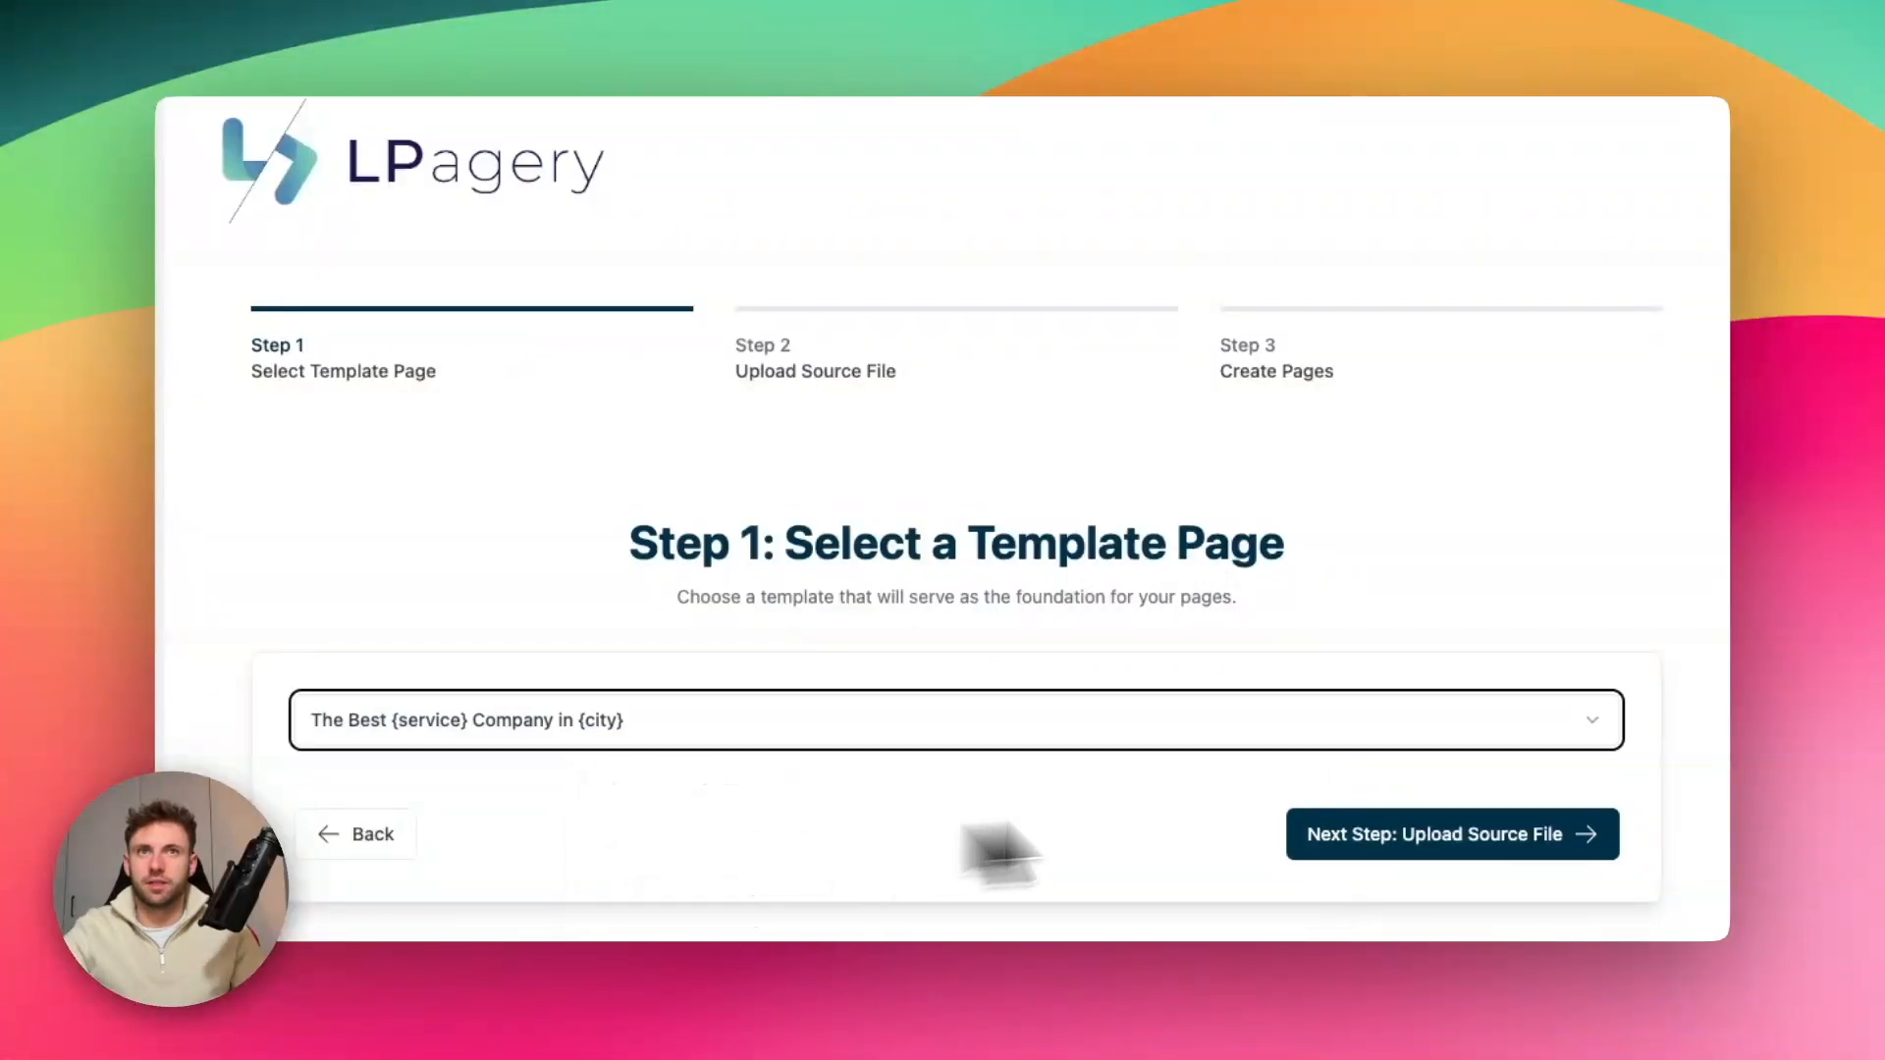
left_click(1440, 844)
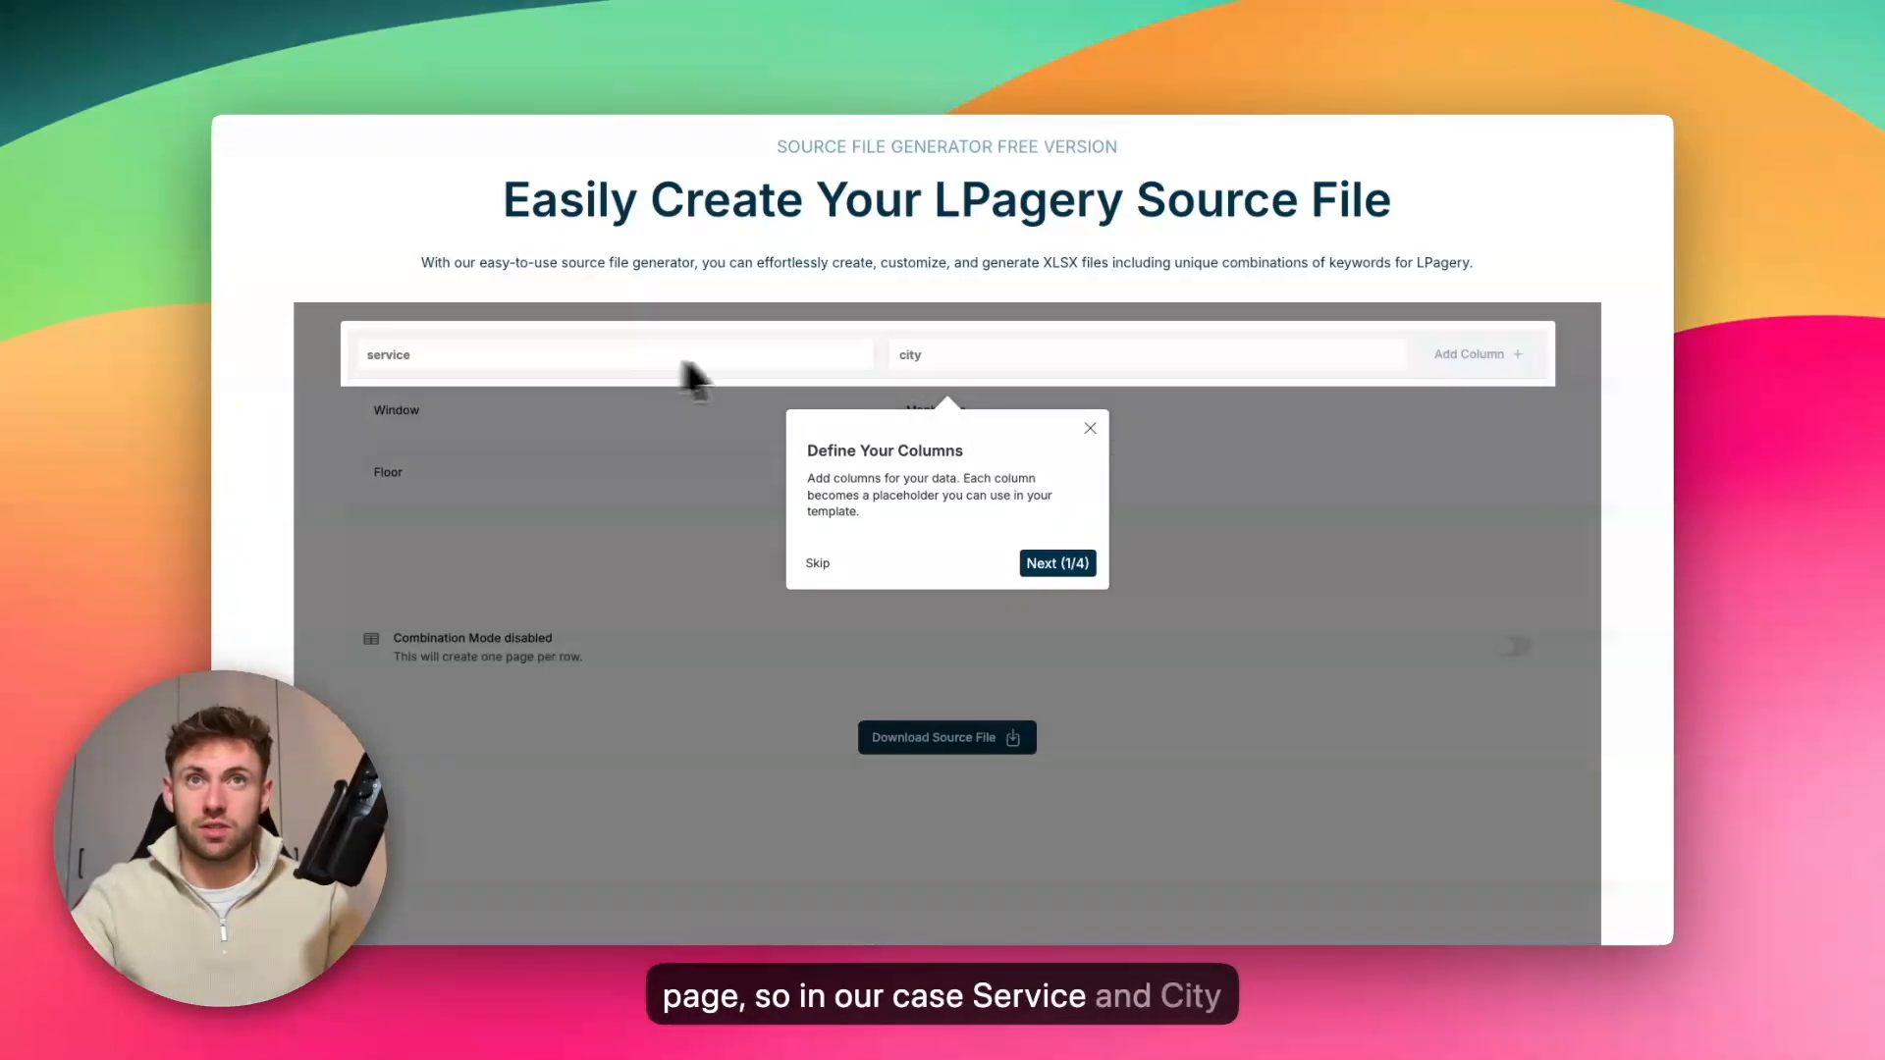
Go through the source file generator's four-part introduction tour and finish it
left_click(1078, 562)
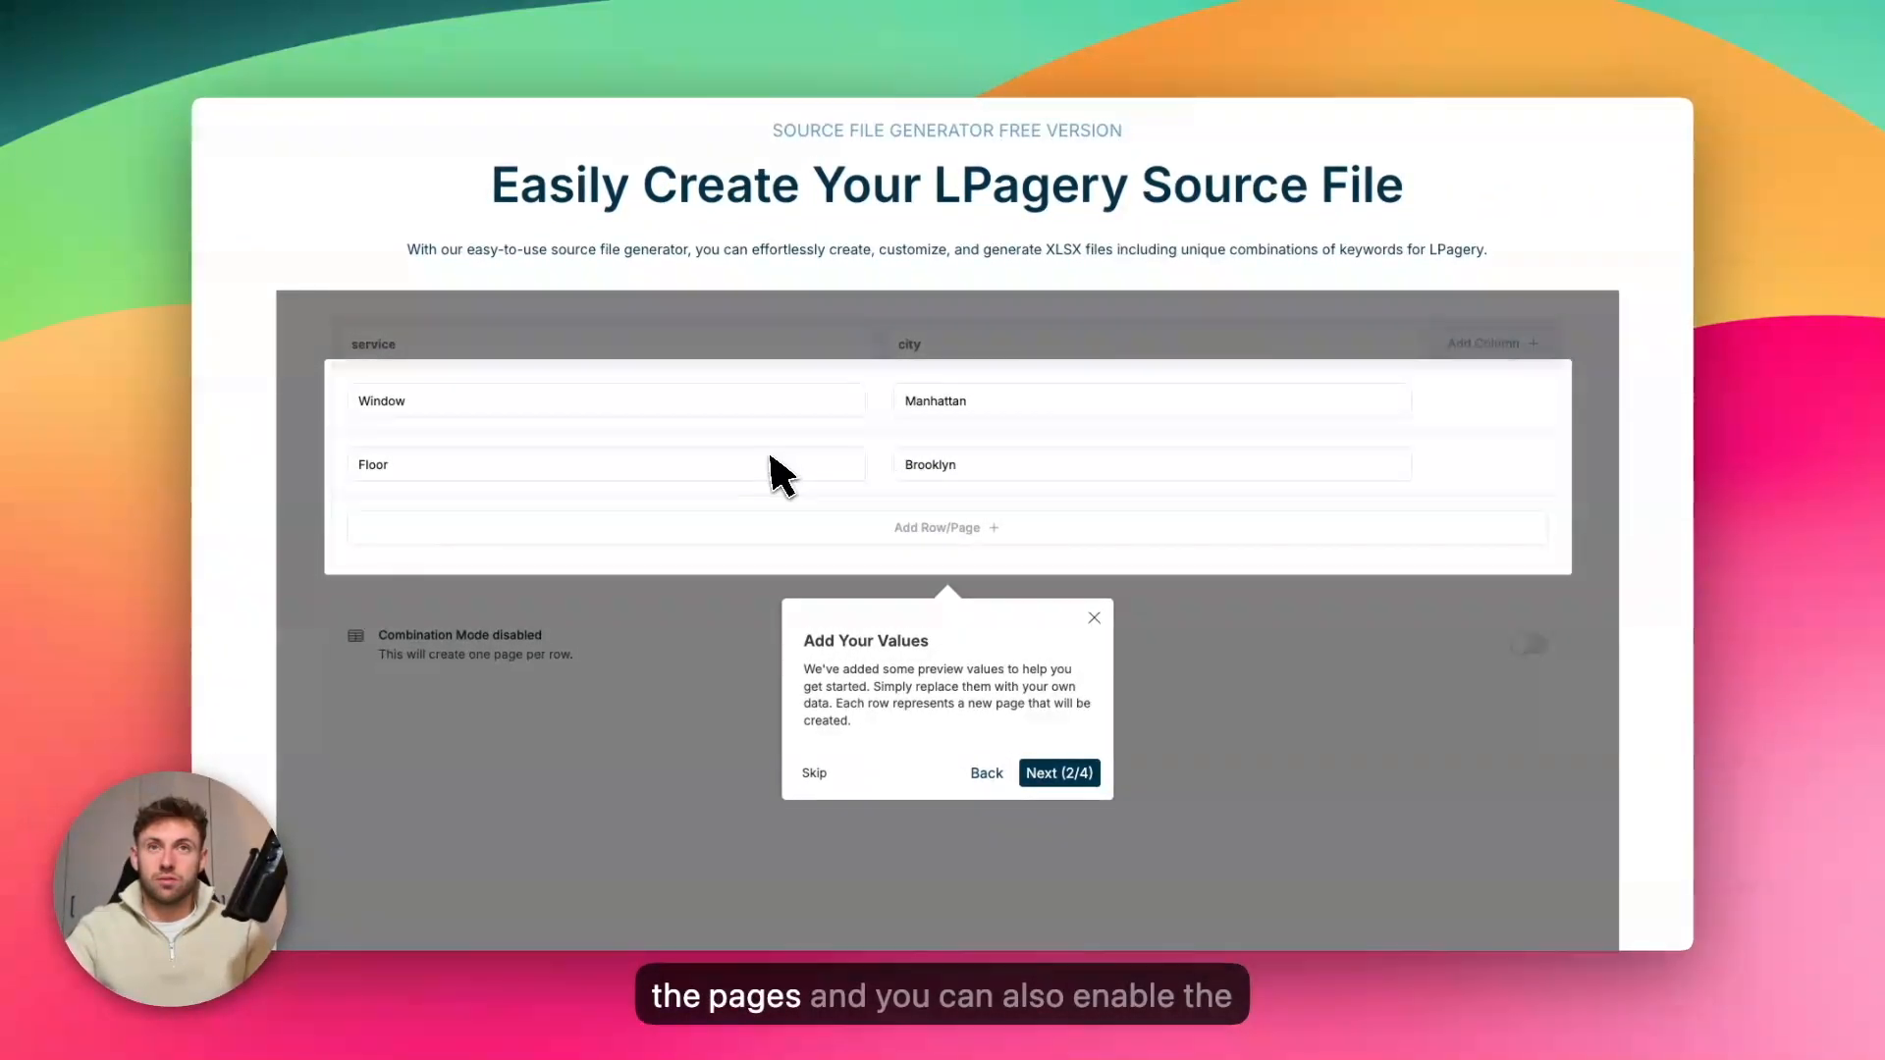
left_click(1083, 774)
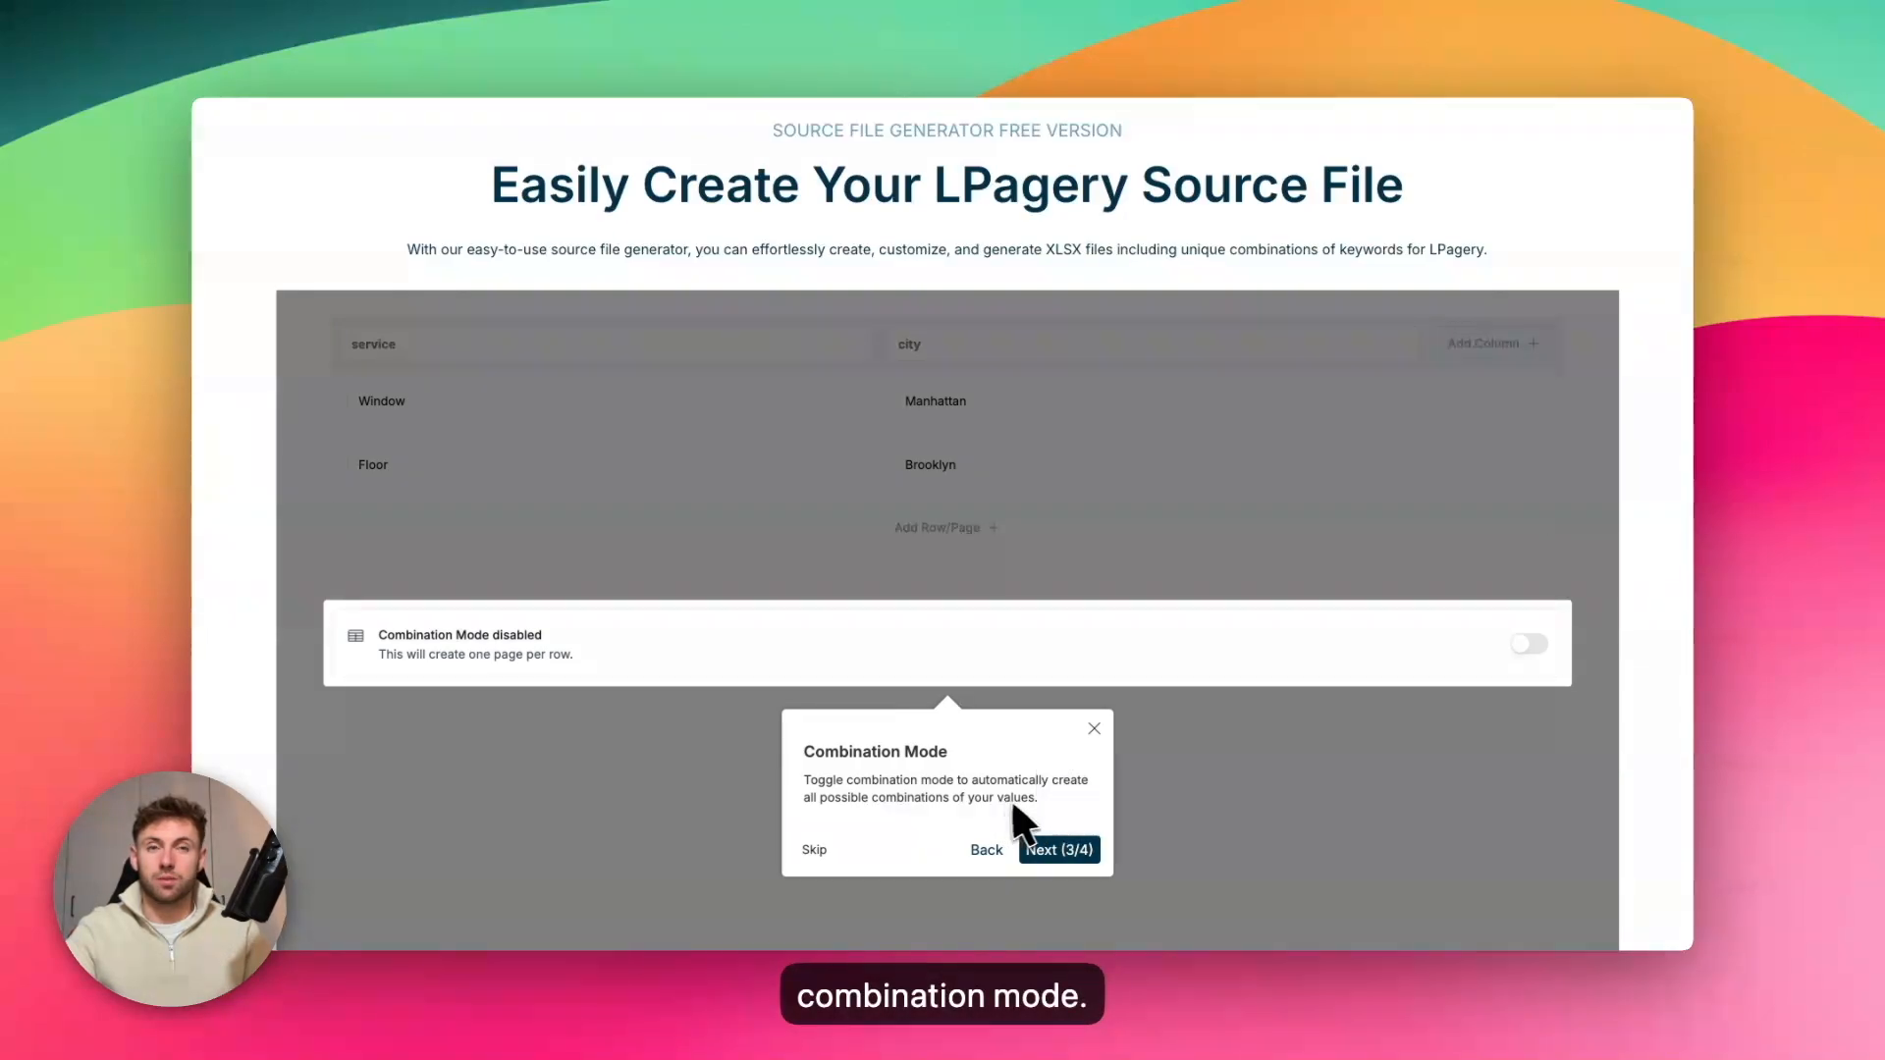
left_click(1092, 850)
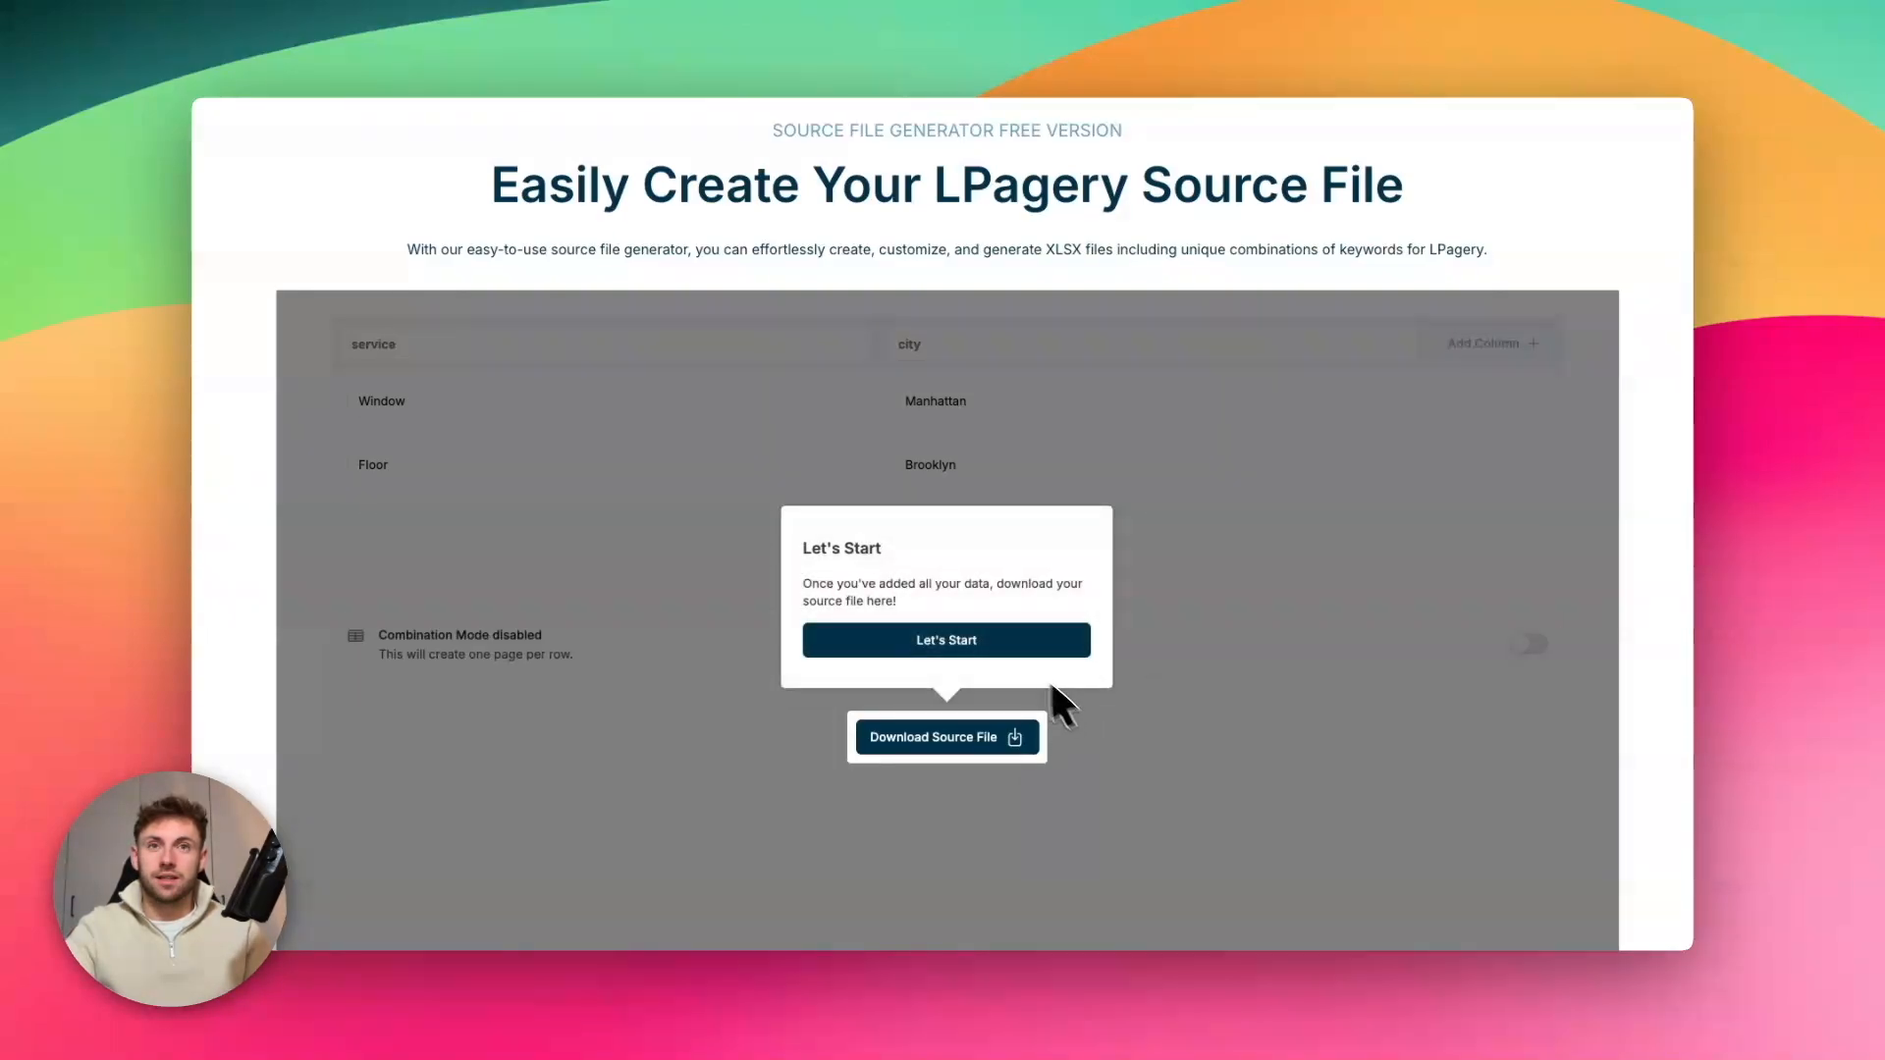
left_click(1052, 684)
Enable Combination Mode to examine the preview of service and city combinations, and disable the mode again
left_click(1529, 644)
left_click(567, 699)
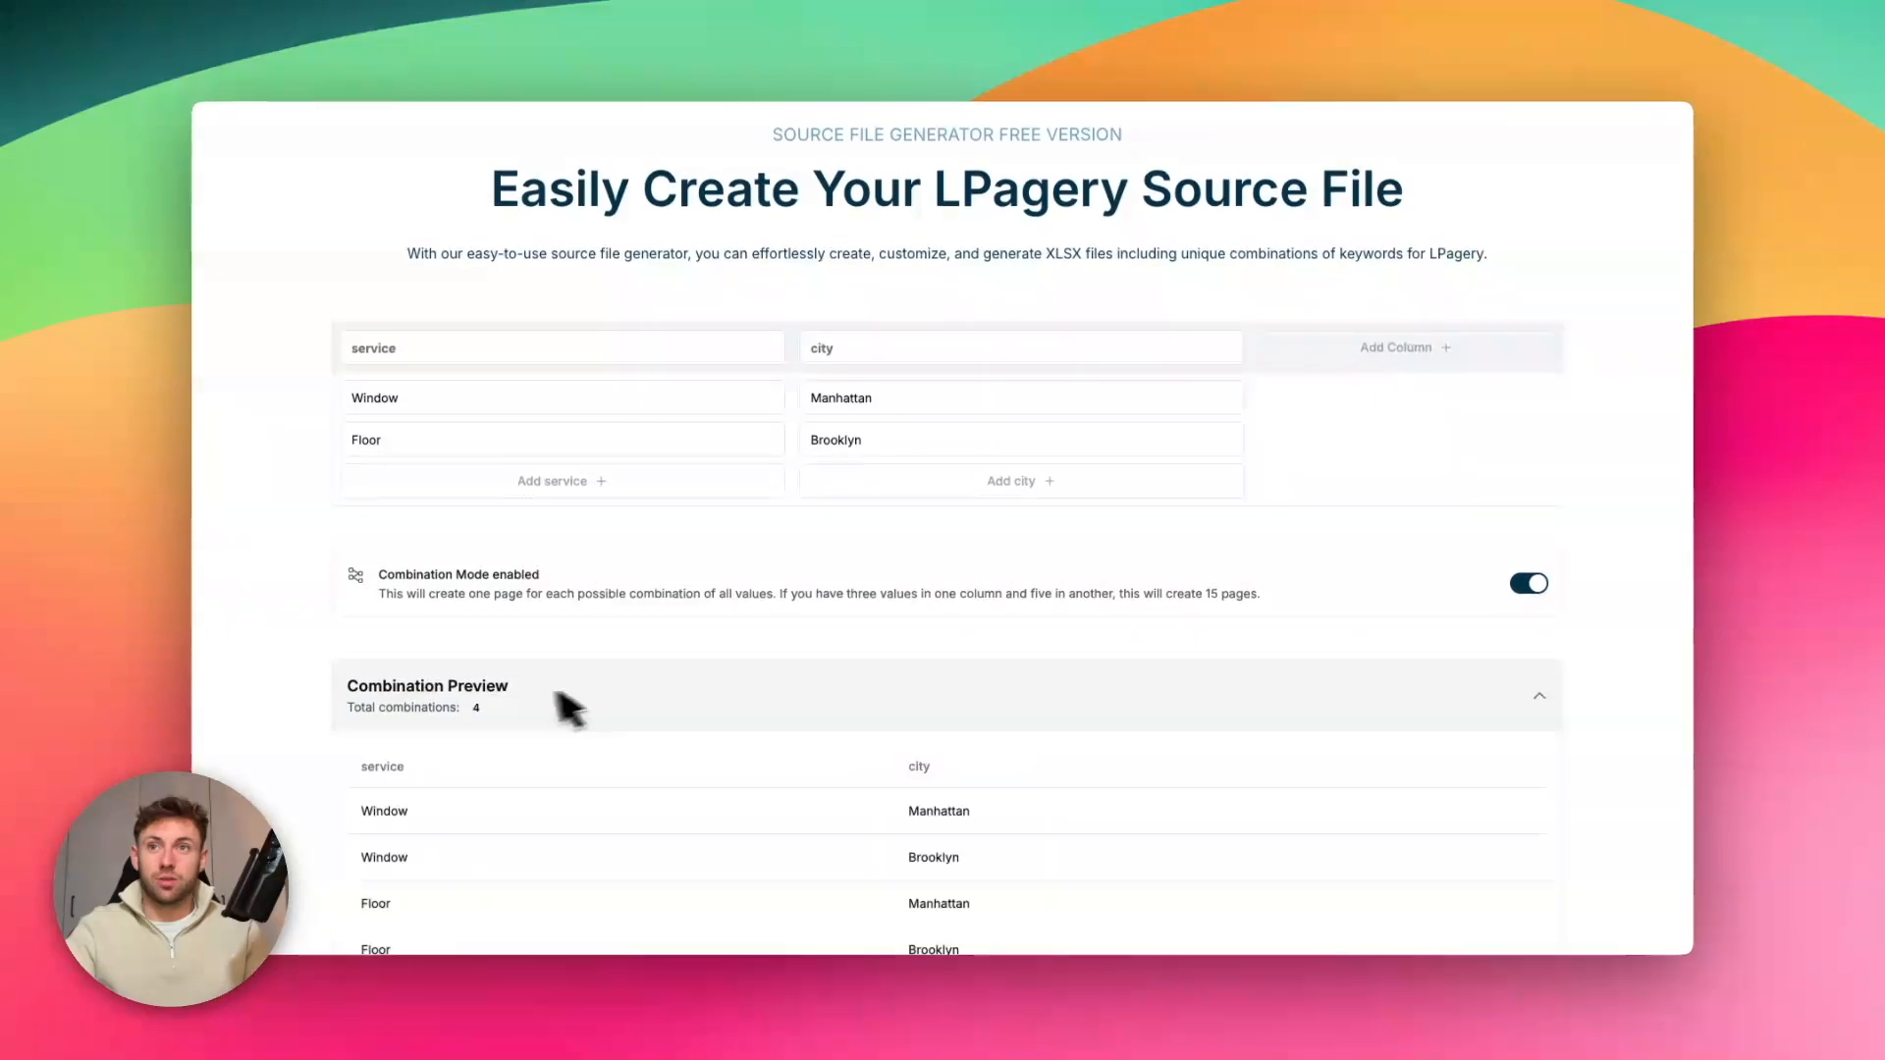
scroll(567, 699, "down", 1)
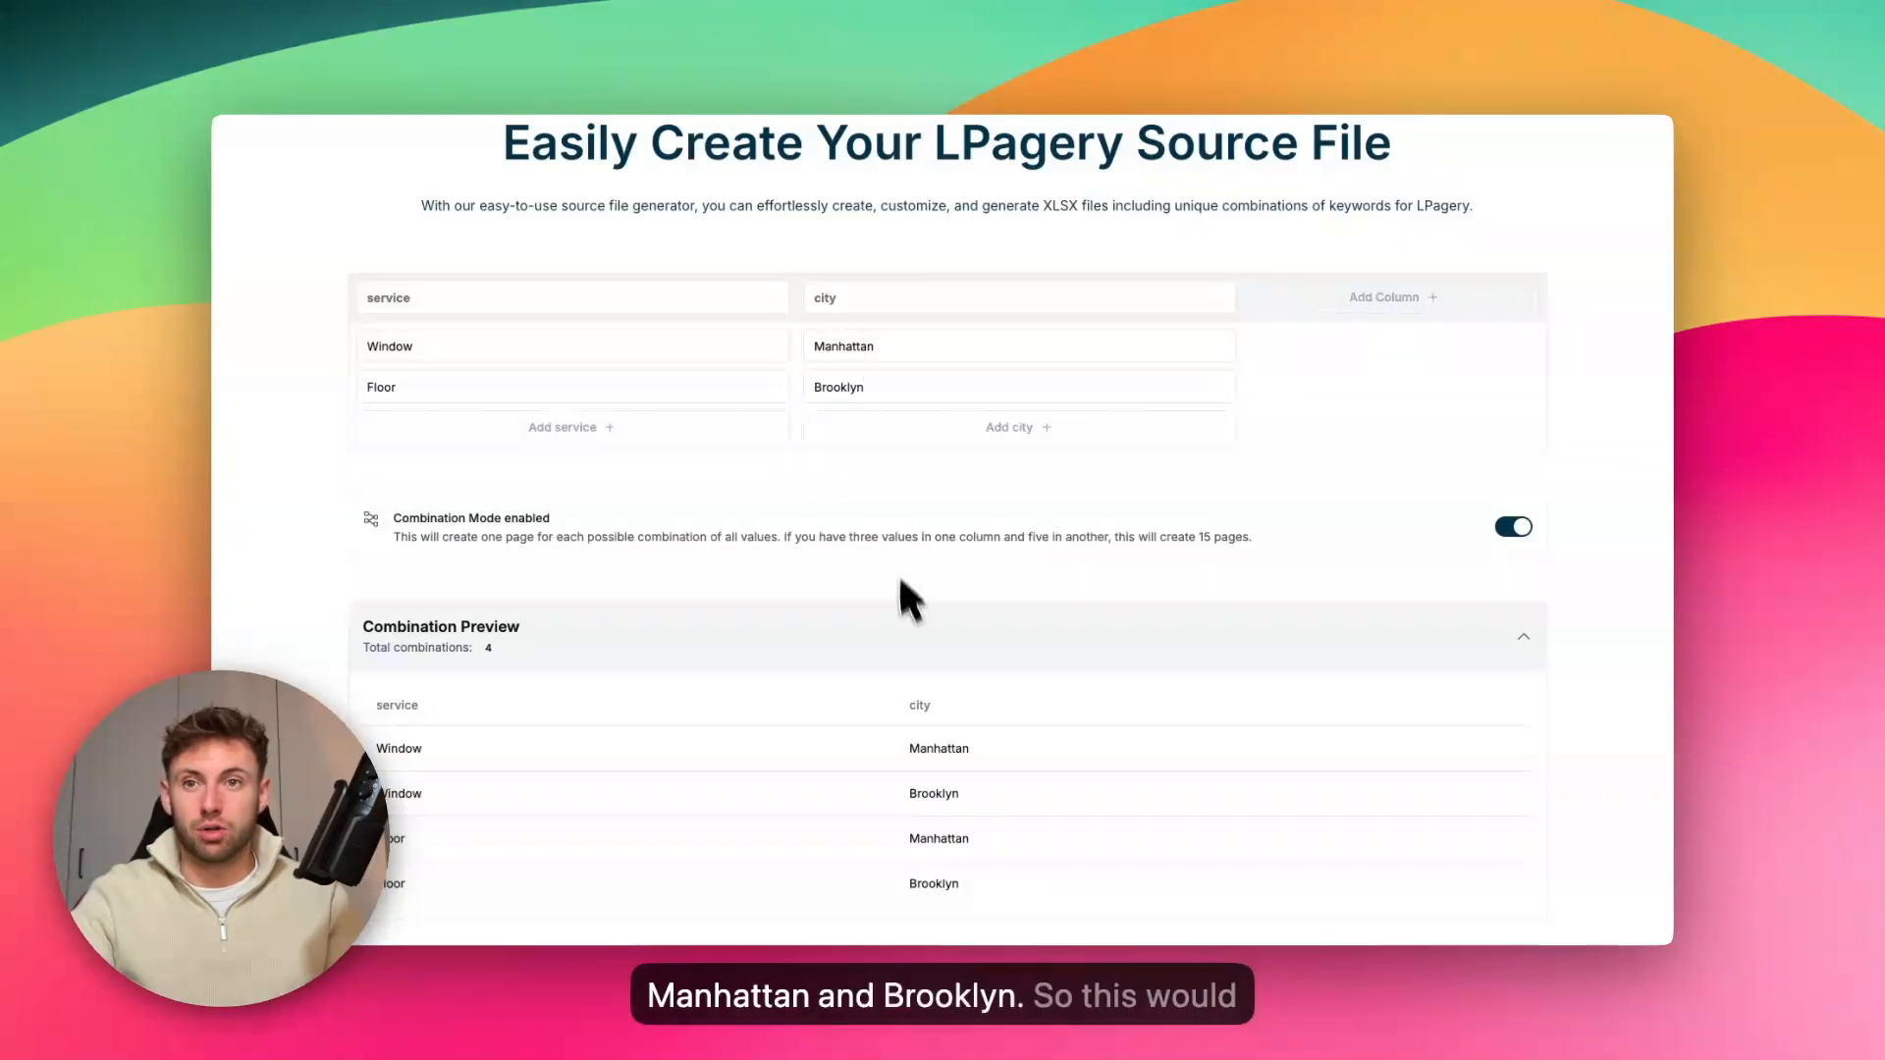
scroll(668, 800, "down", 1)
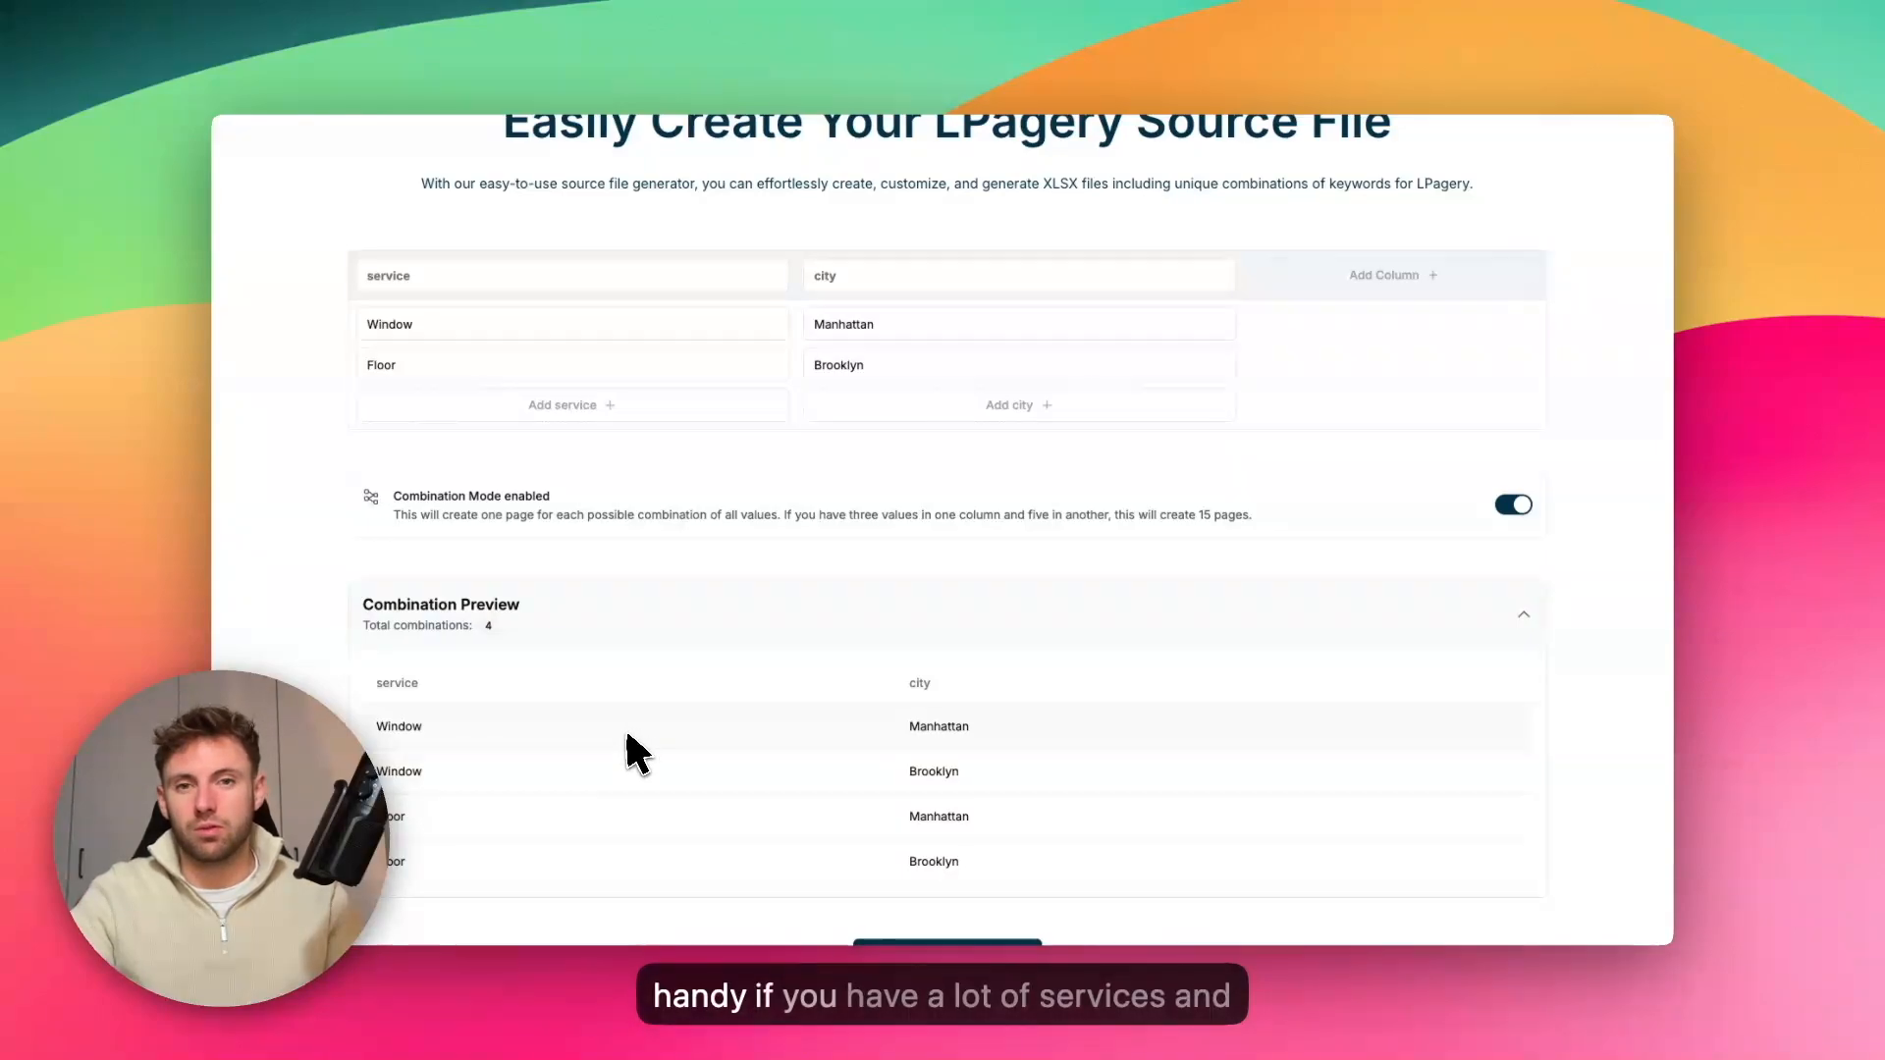
scroll(626, 751, "up", 1)
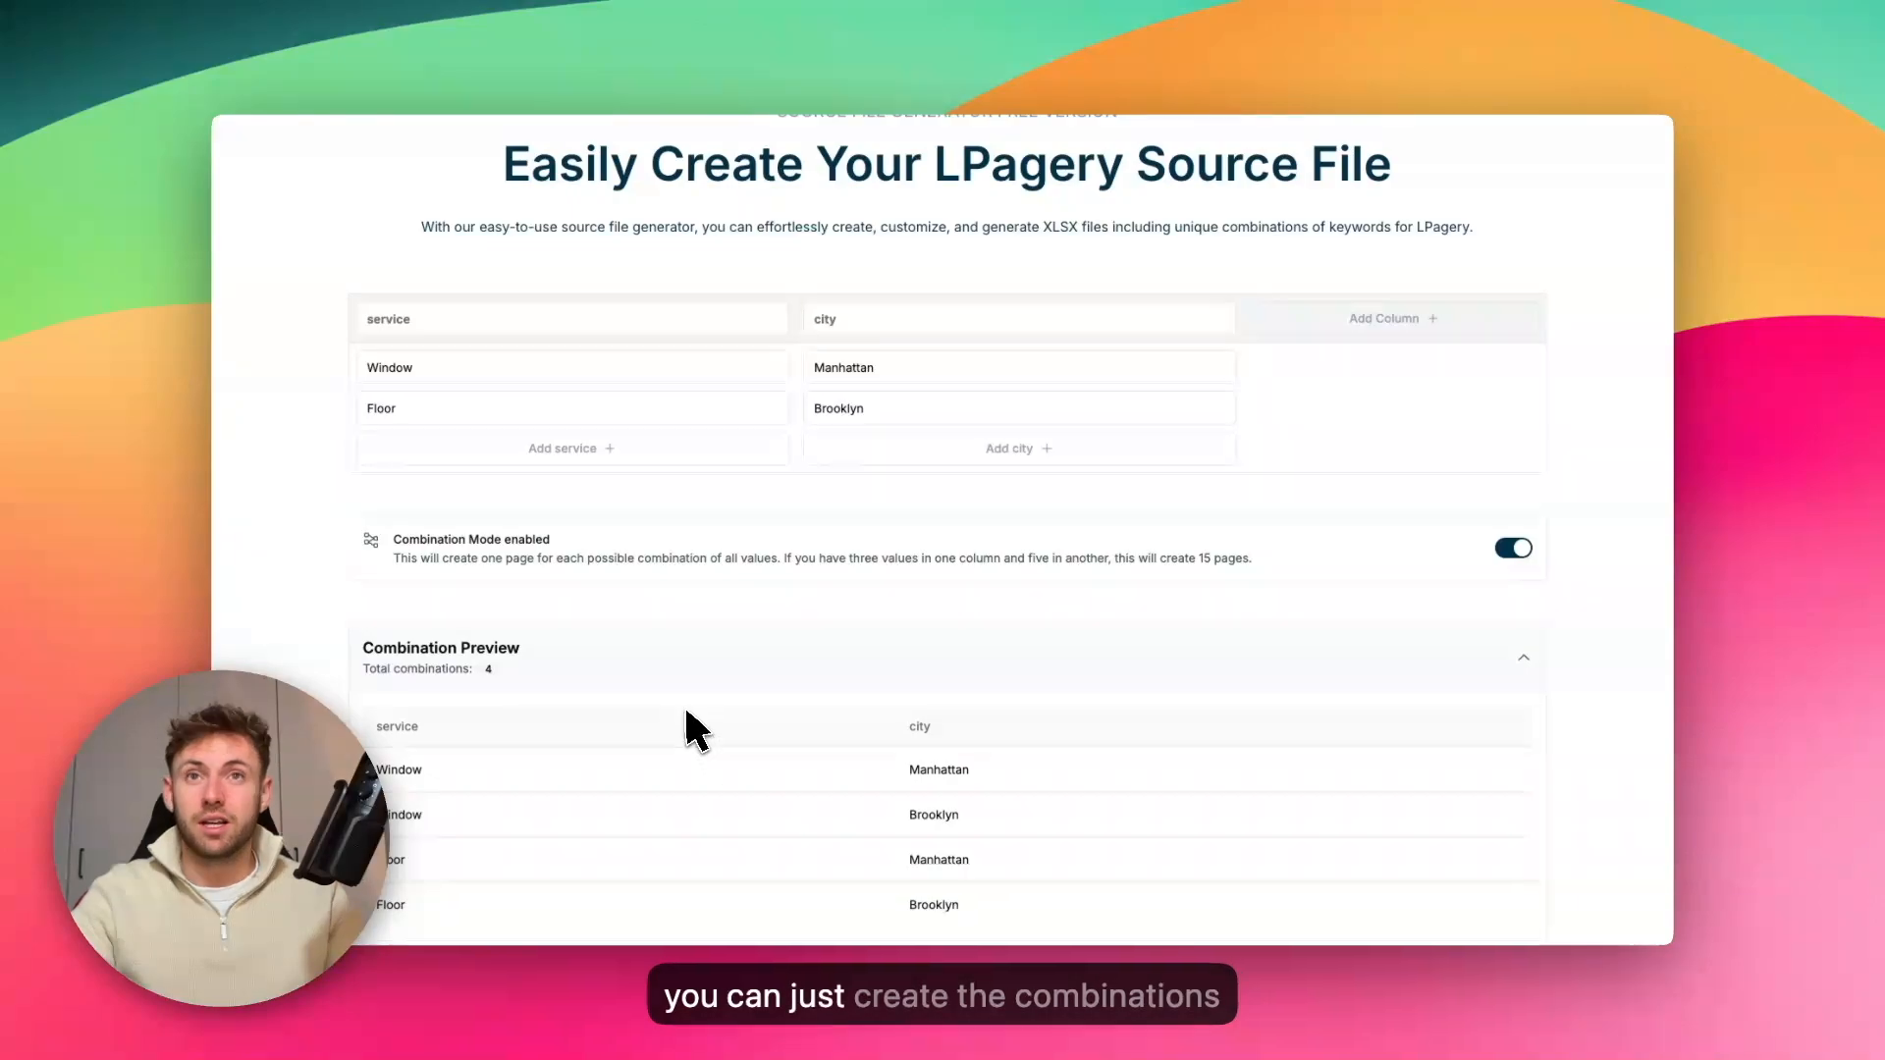
scroll(702, 699, "down", 1)
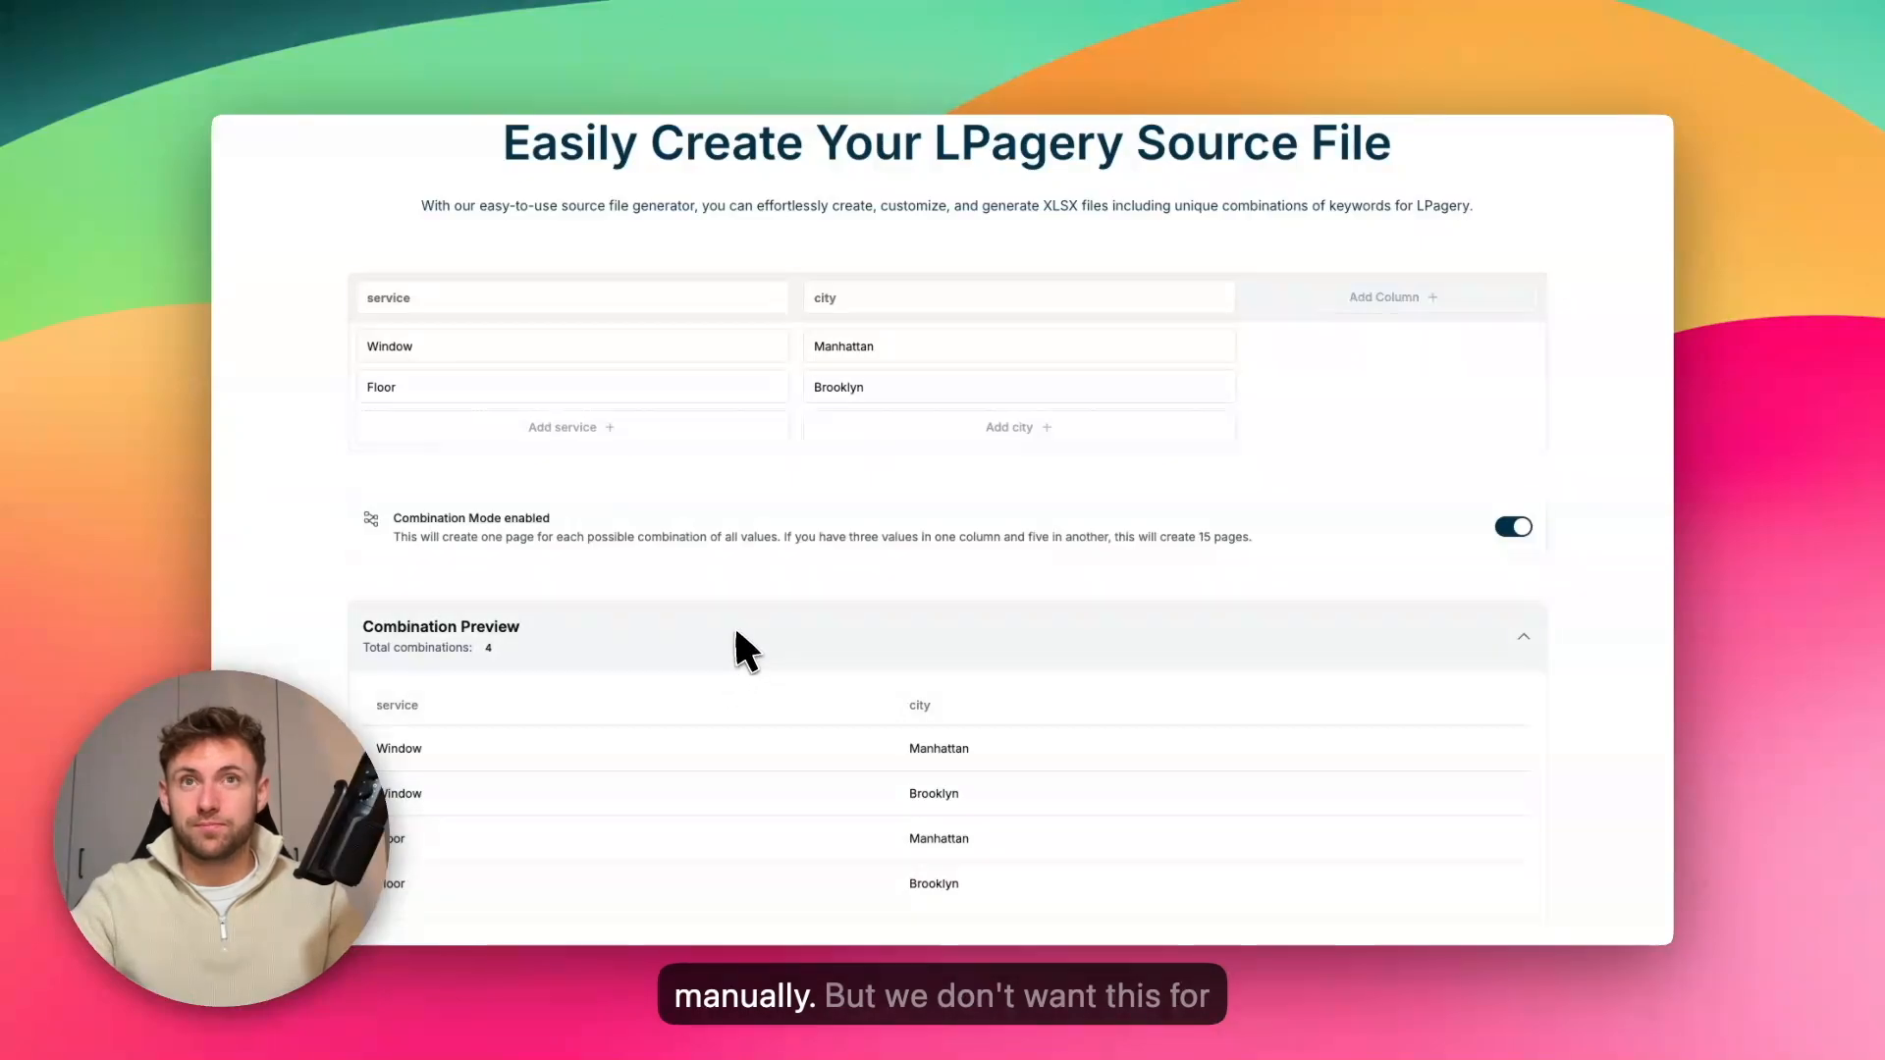
left_click(1517, 530)
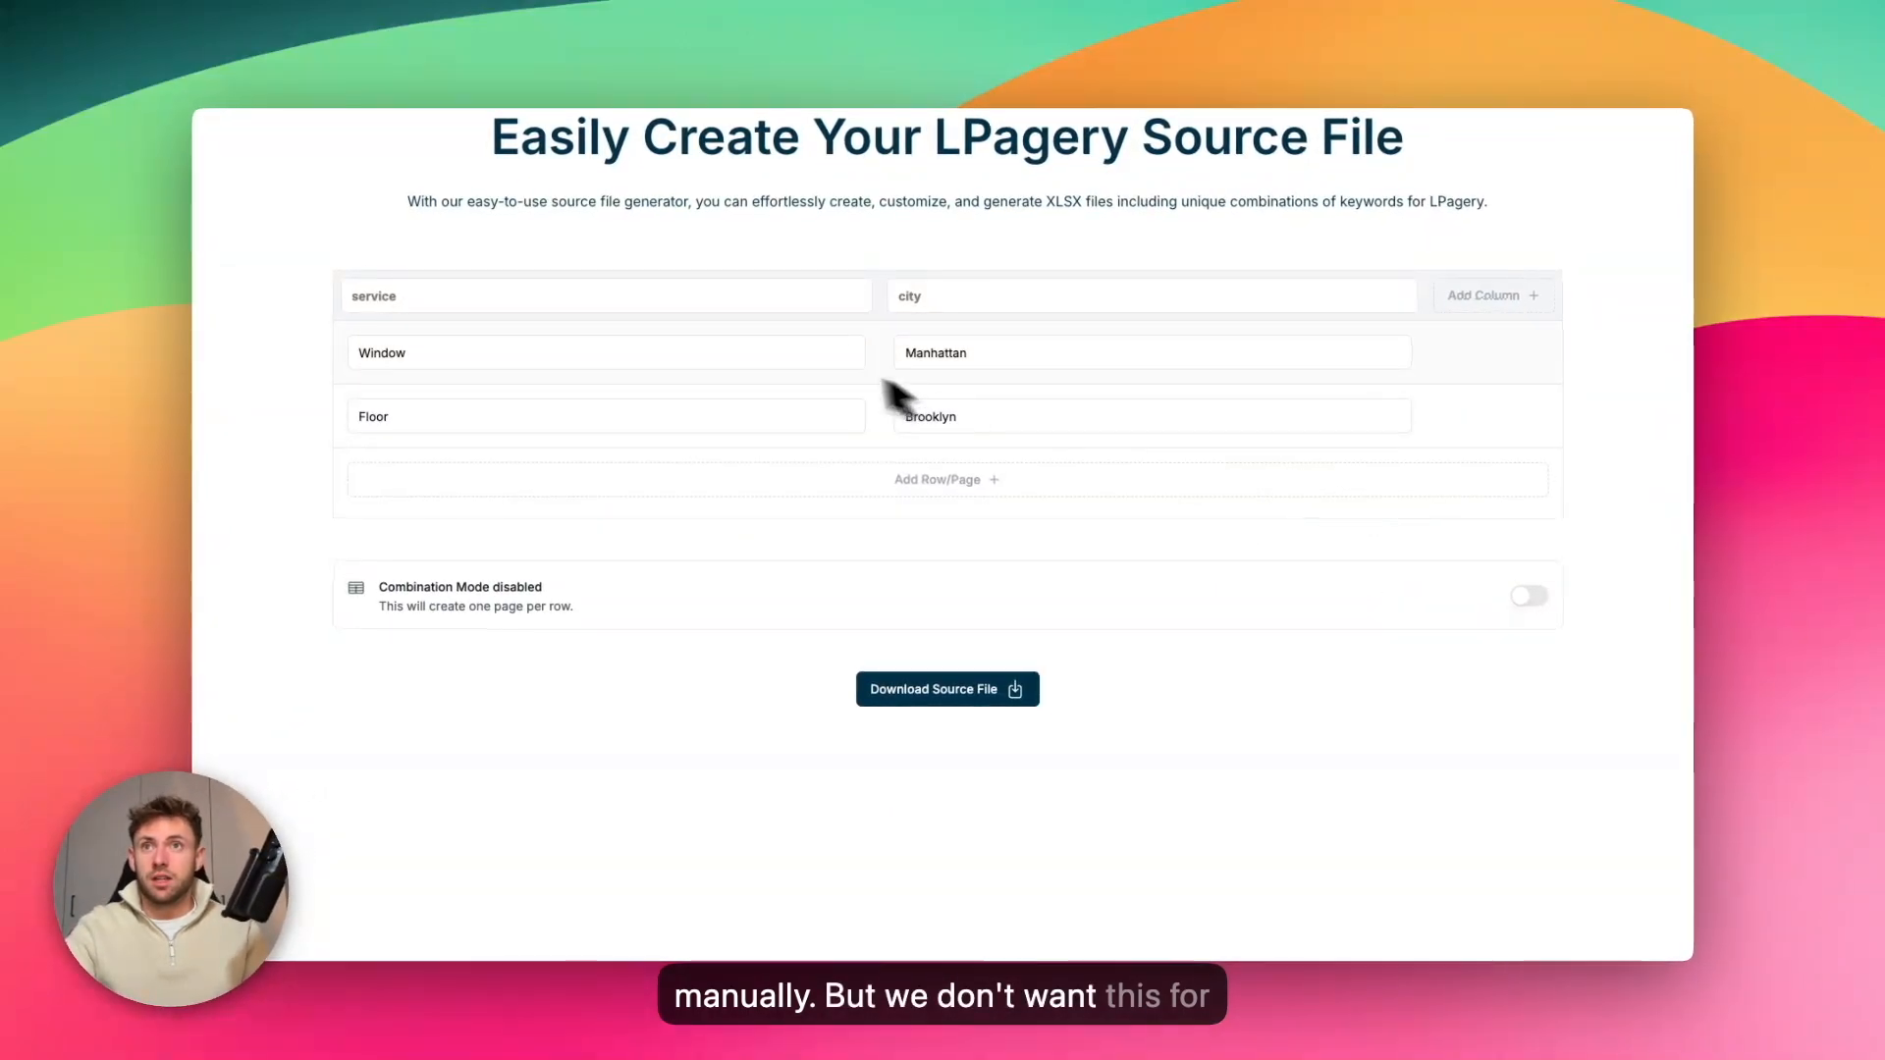
Change the two service values to "Window Cleaning" and "Floor Cleaning" and download the source file
left_click(754, 354)
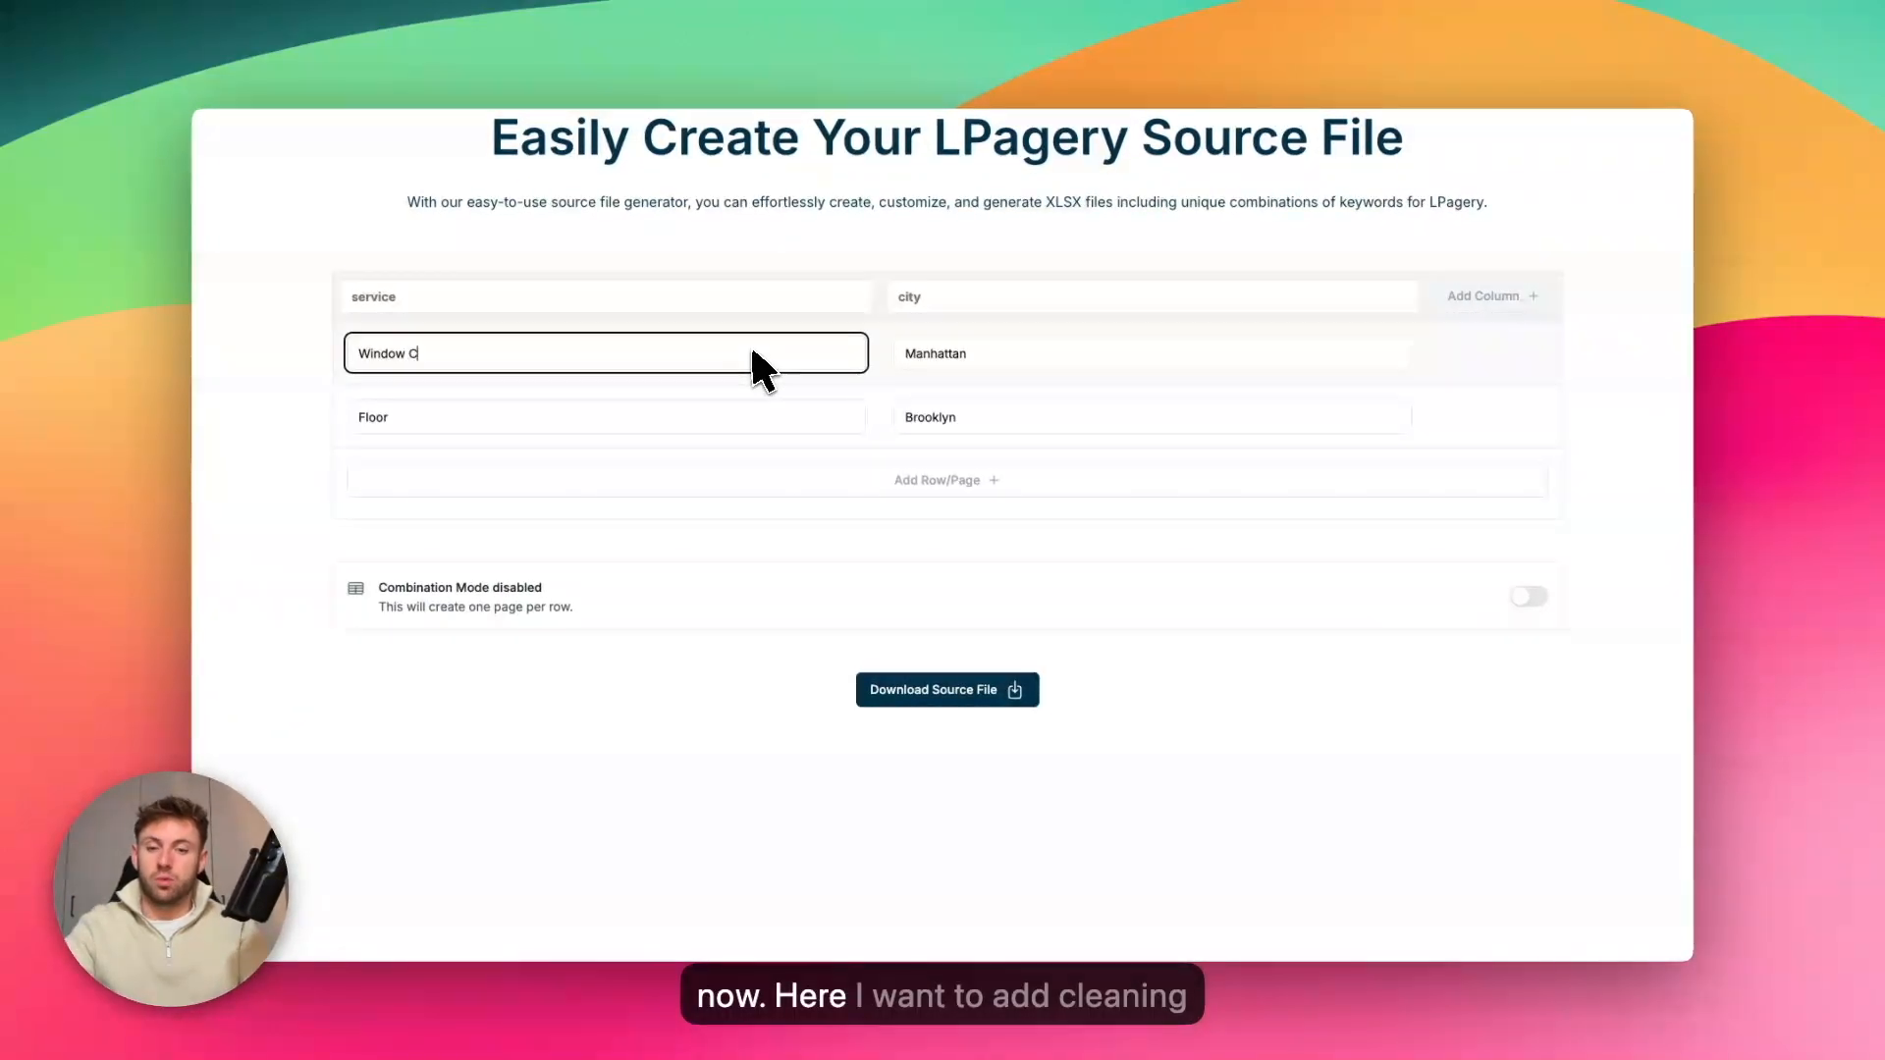
left_click(614, 416)
type("Cleaning")
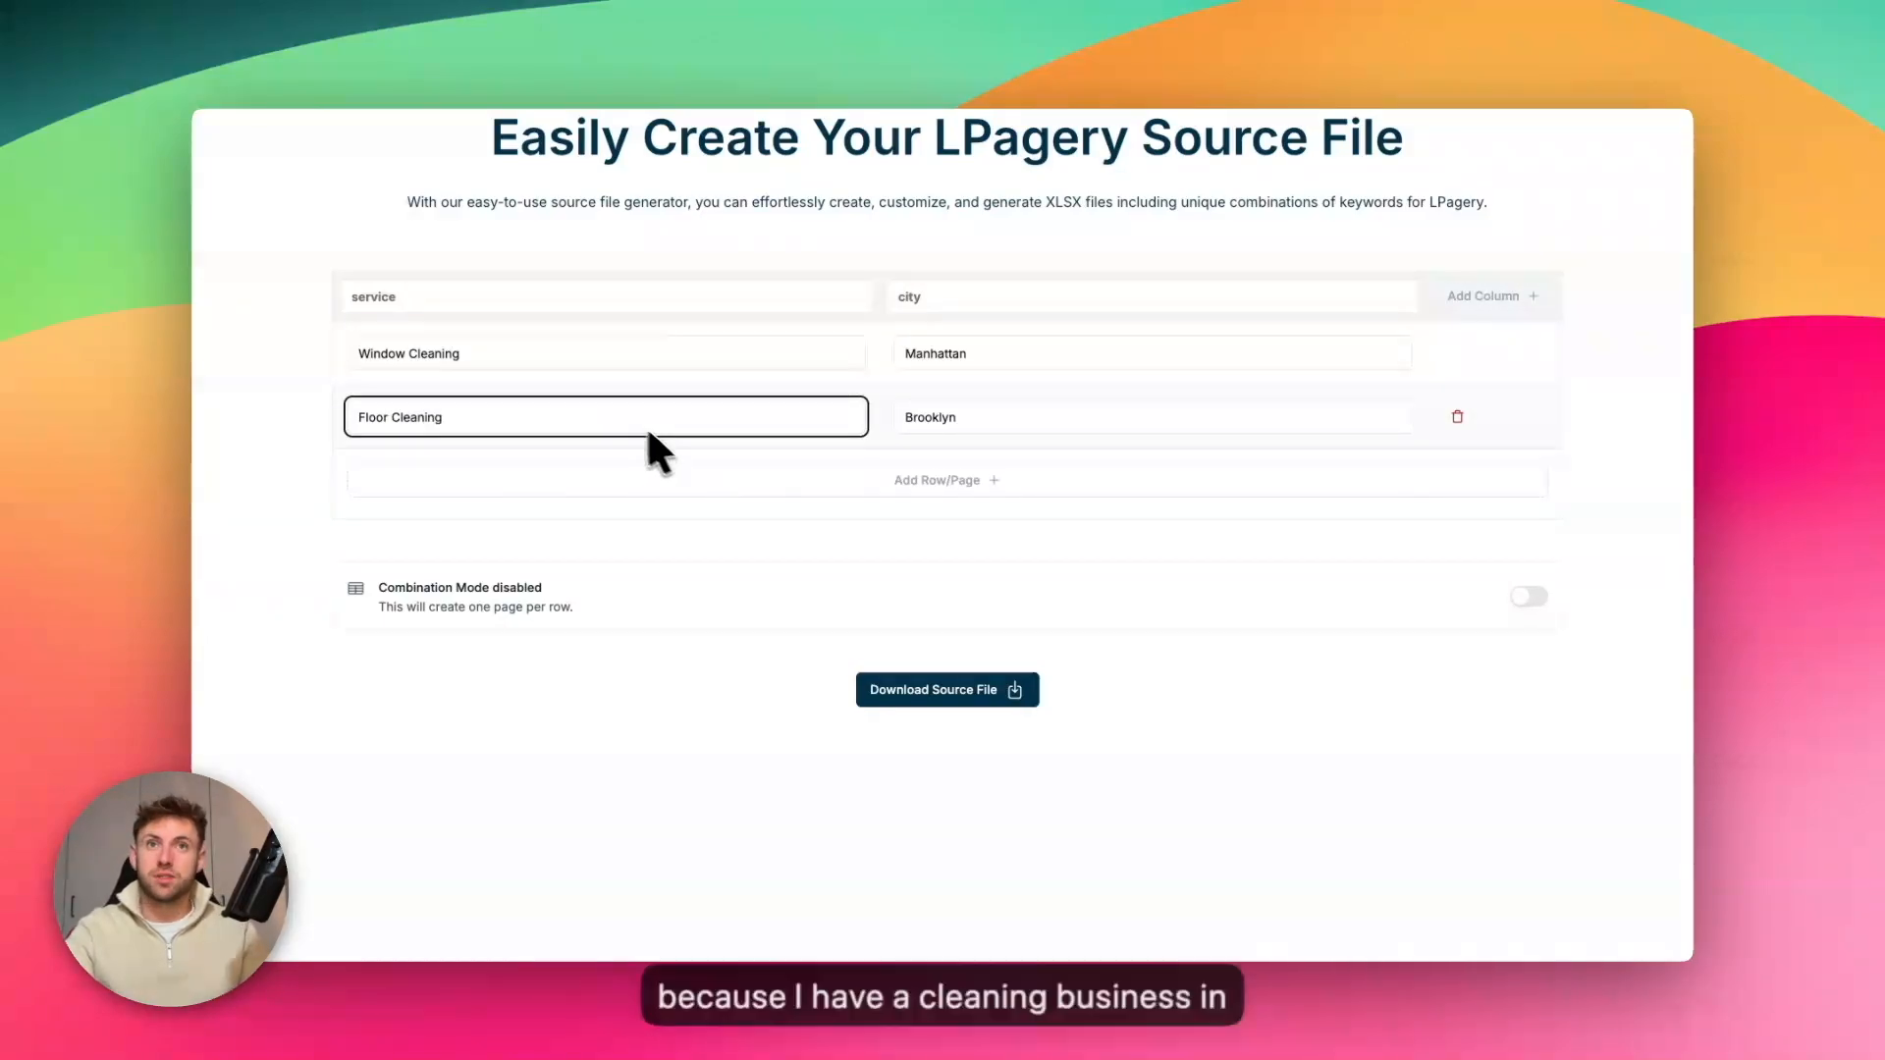
left_click(905, 542)
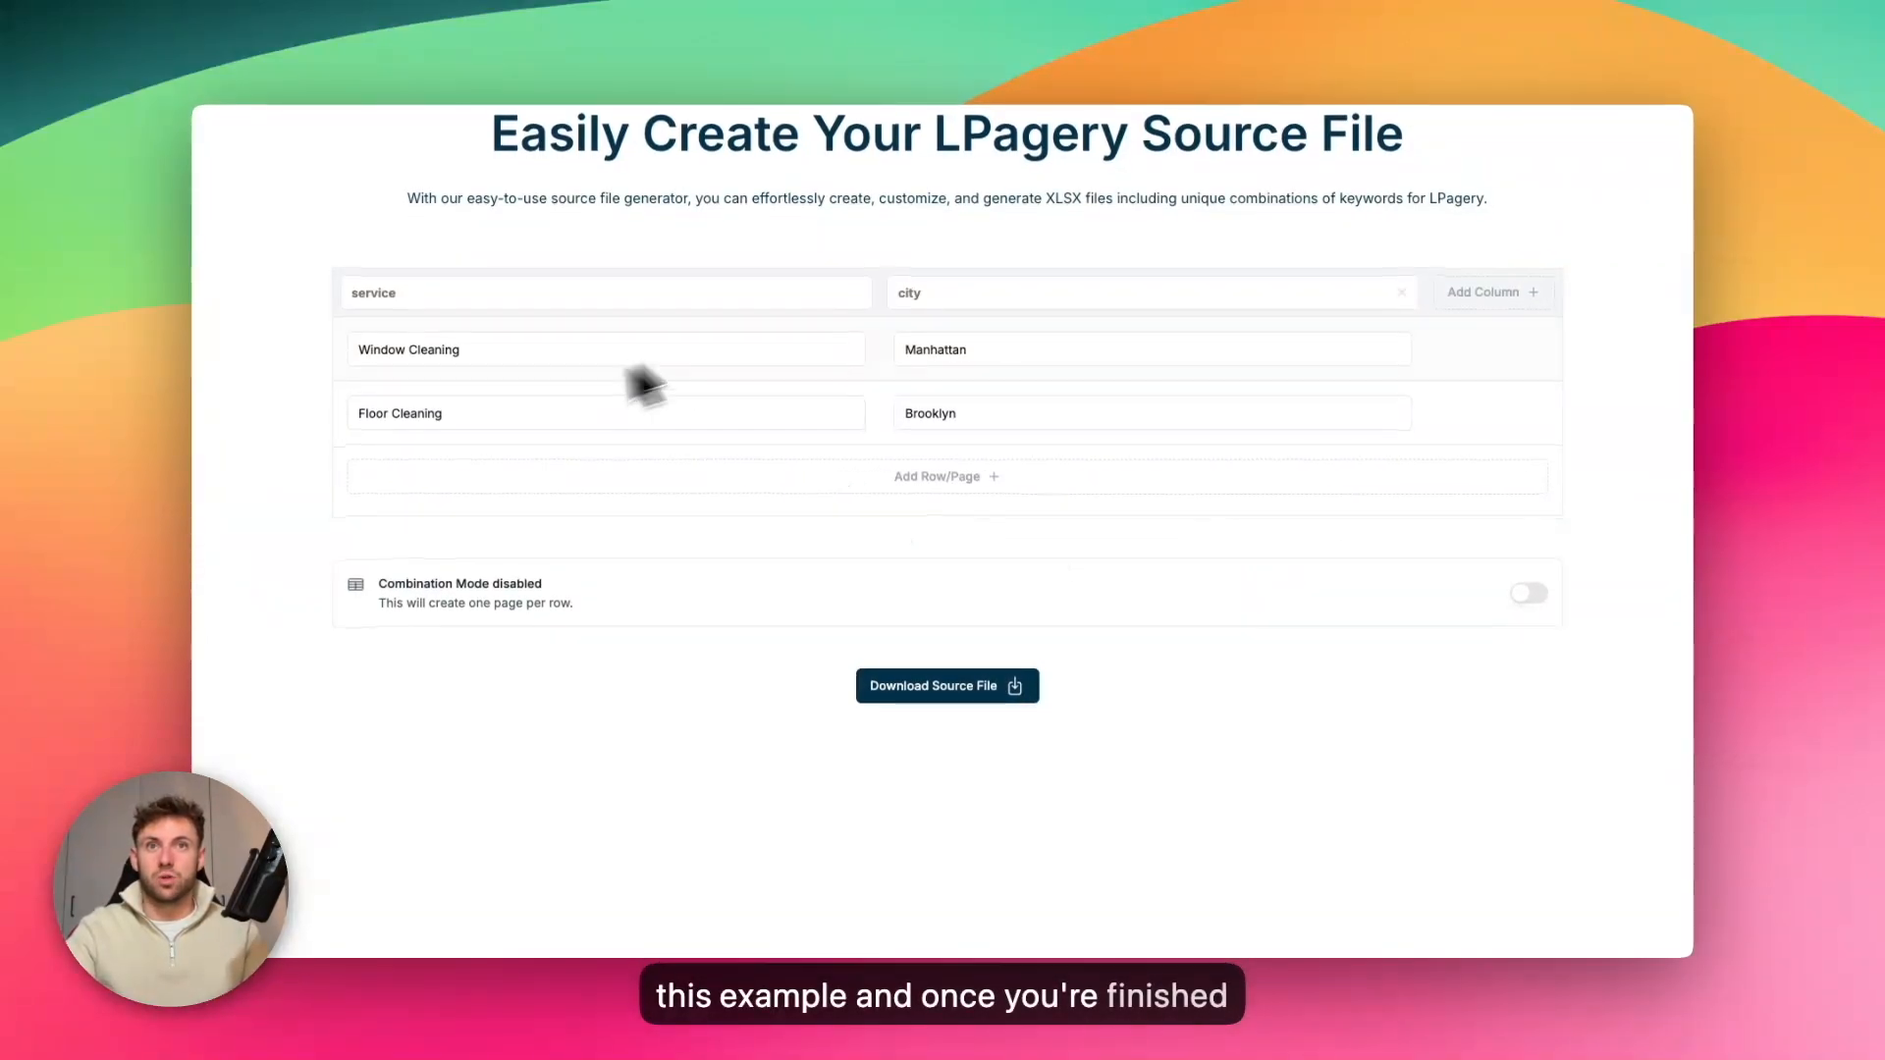
left_click(967, 687)
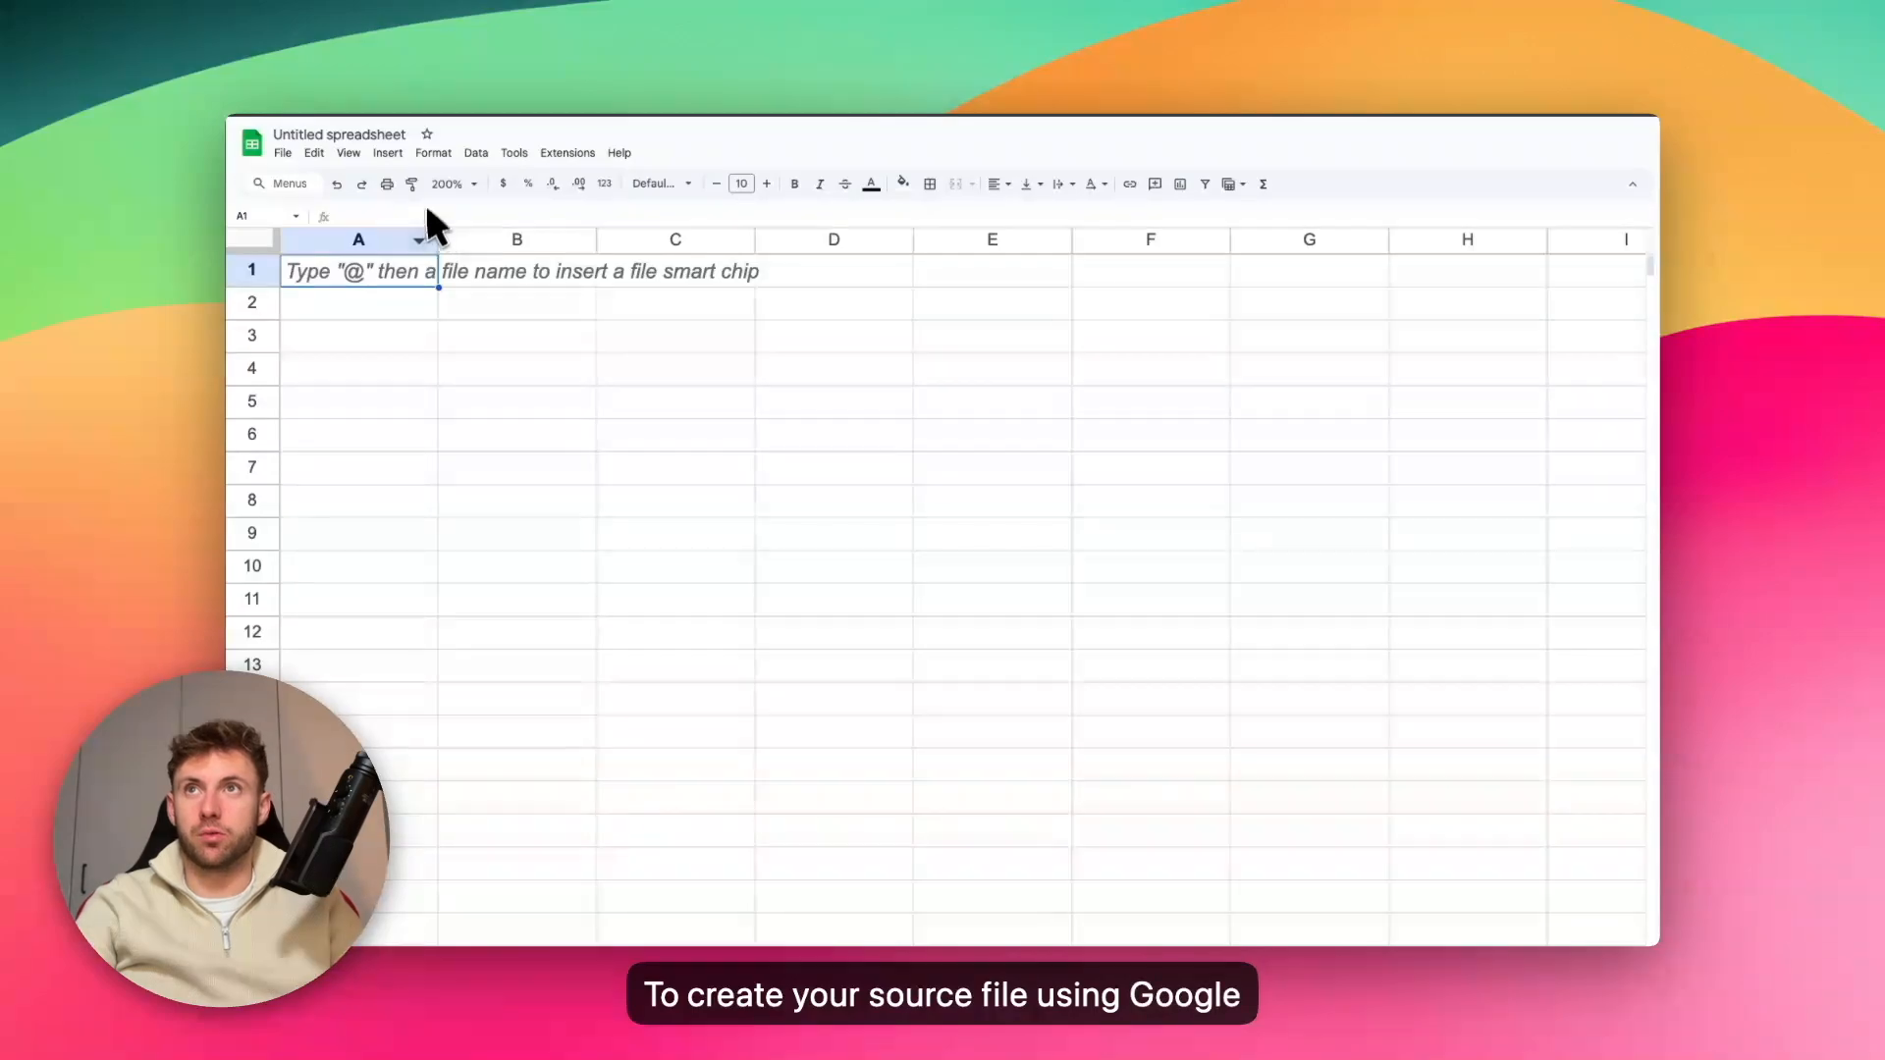
In the empty Google Sheets spreadsheet, enter the column headers "service" in A1 and "city" in B1
double_click(365, 273)
type("service")
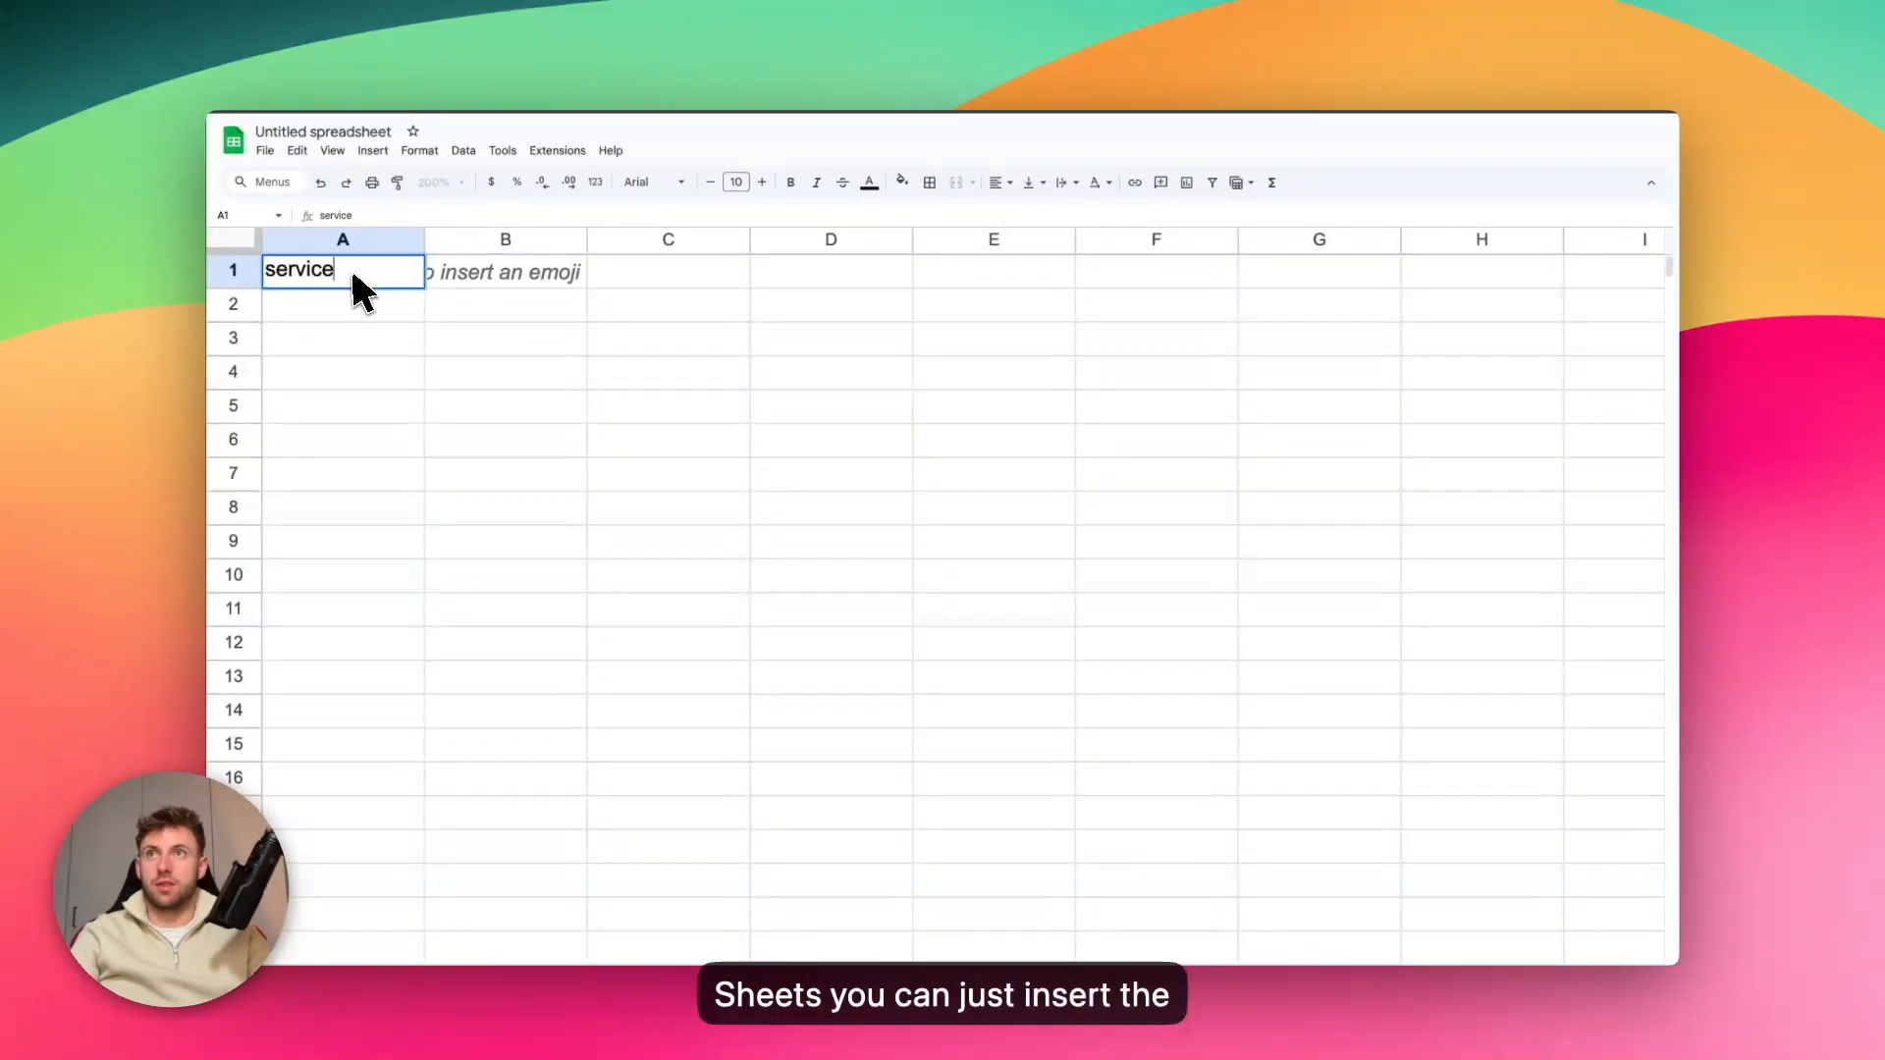
left_click(509, 278)
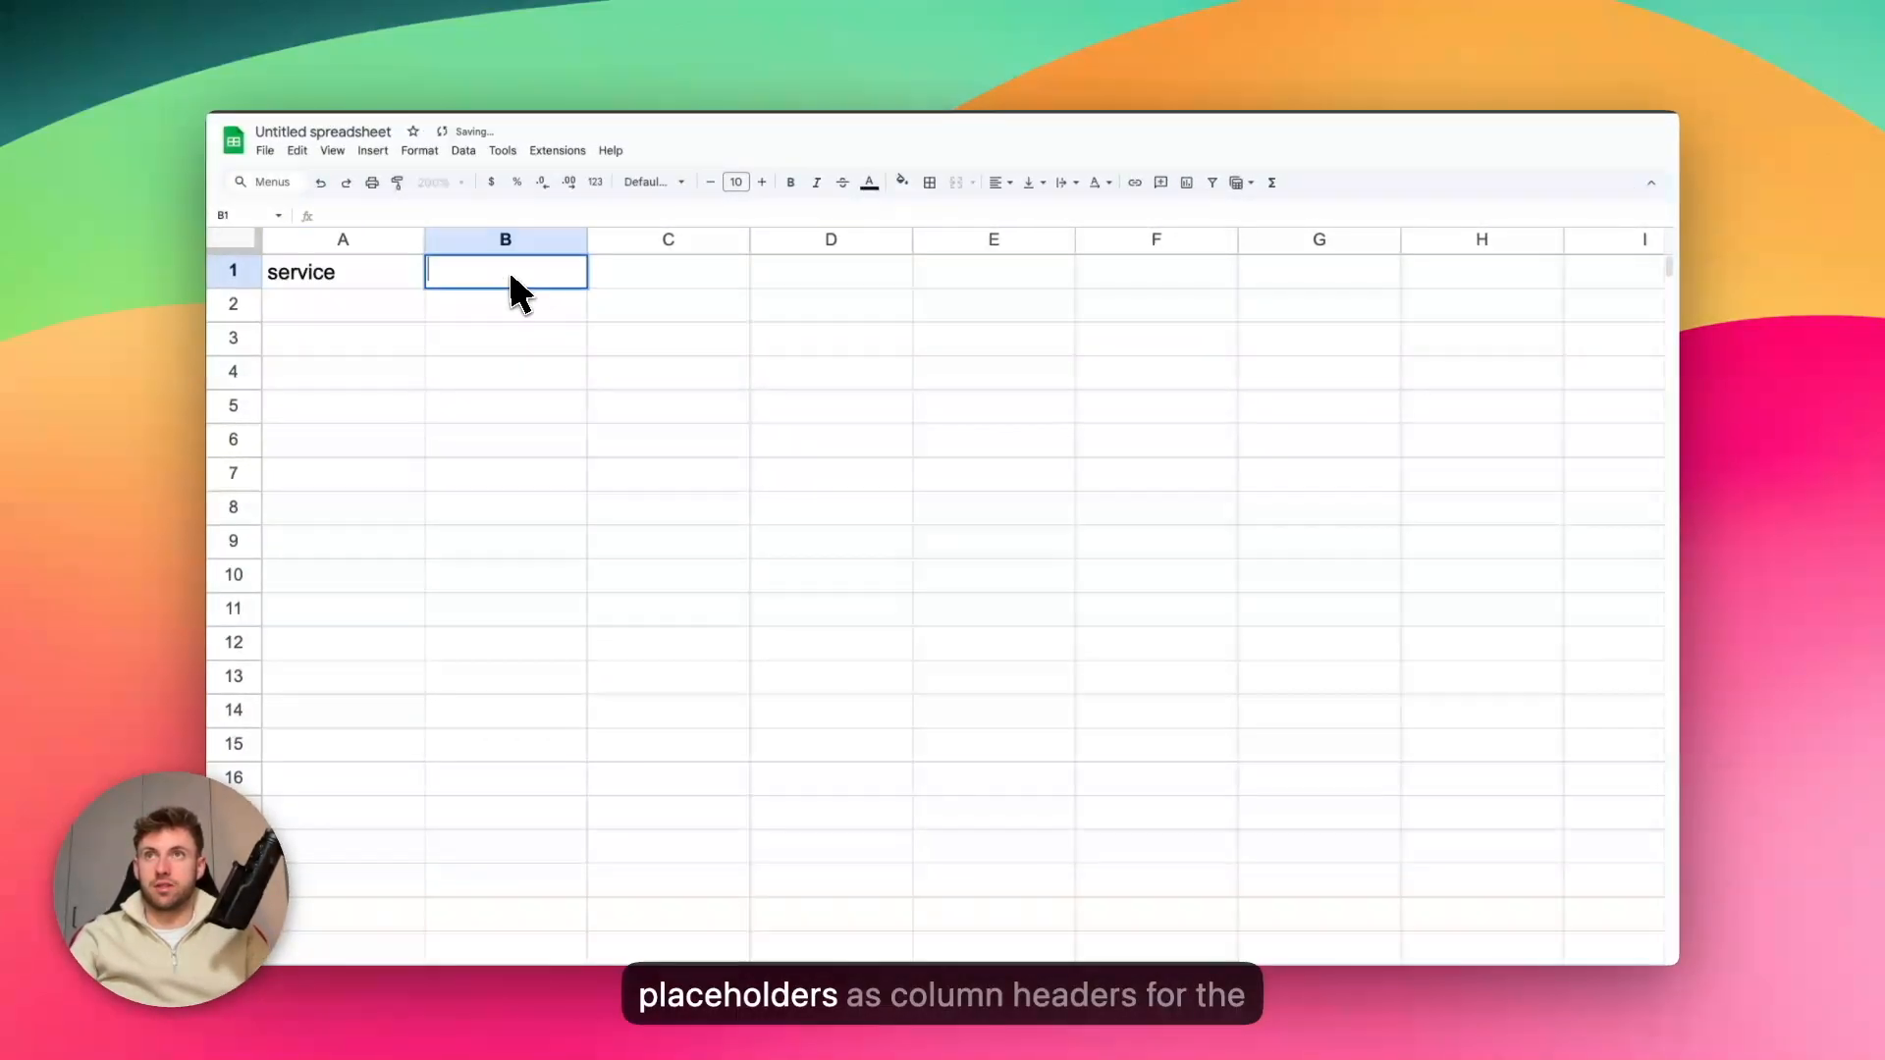
type("city")
Enter "Window Cleaning" as the first service value in cell A2
left_click(349, 304)
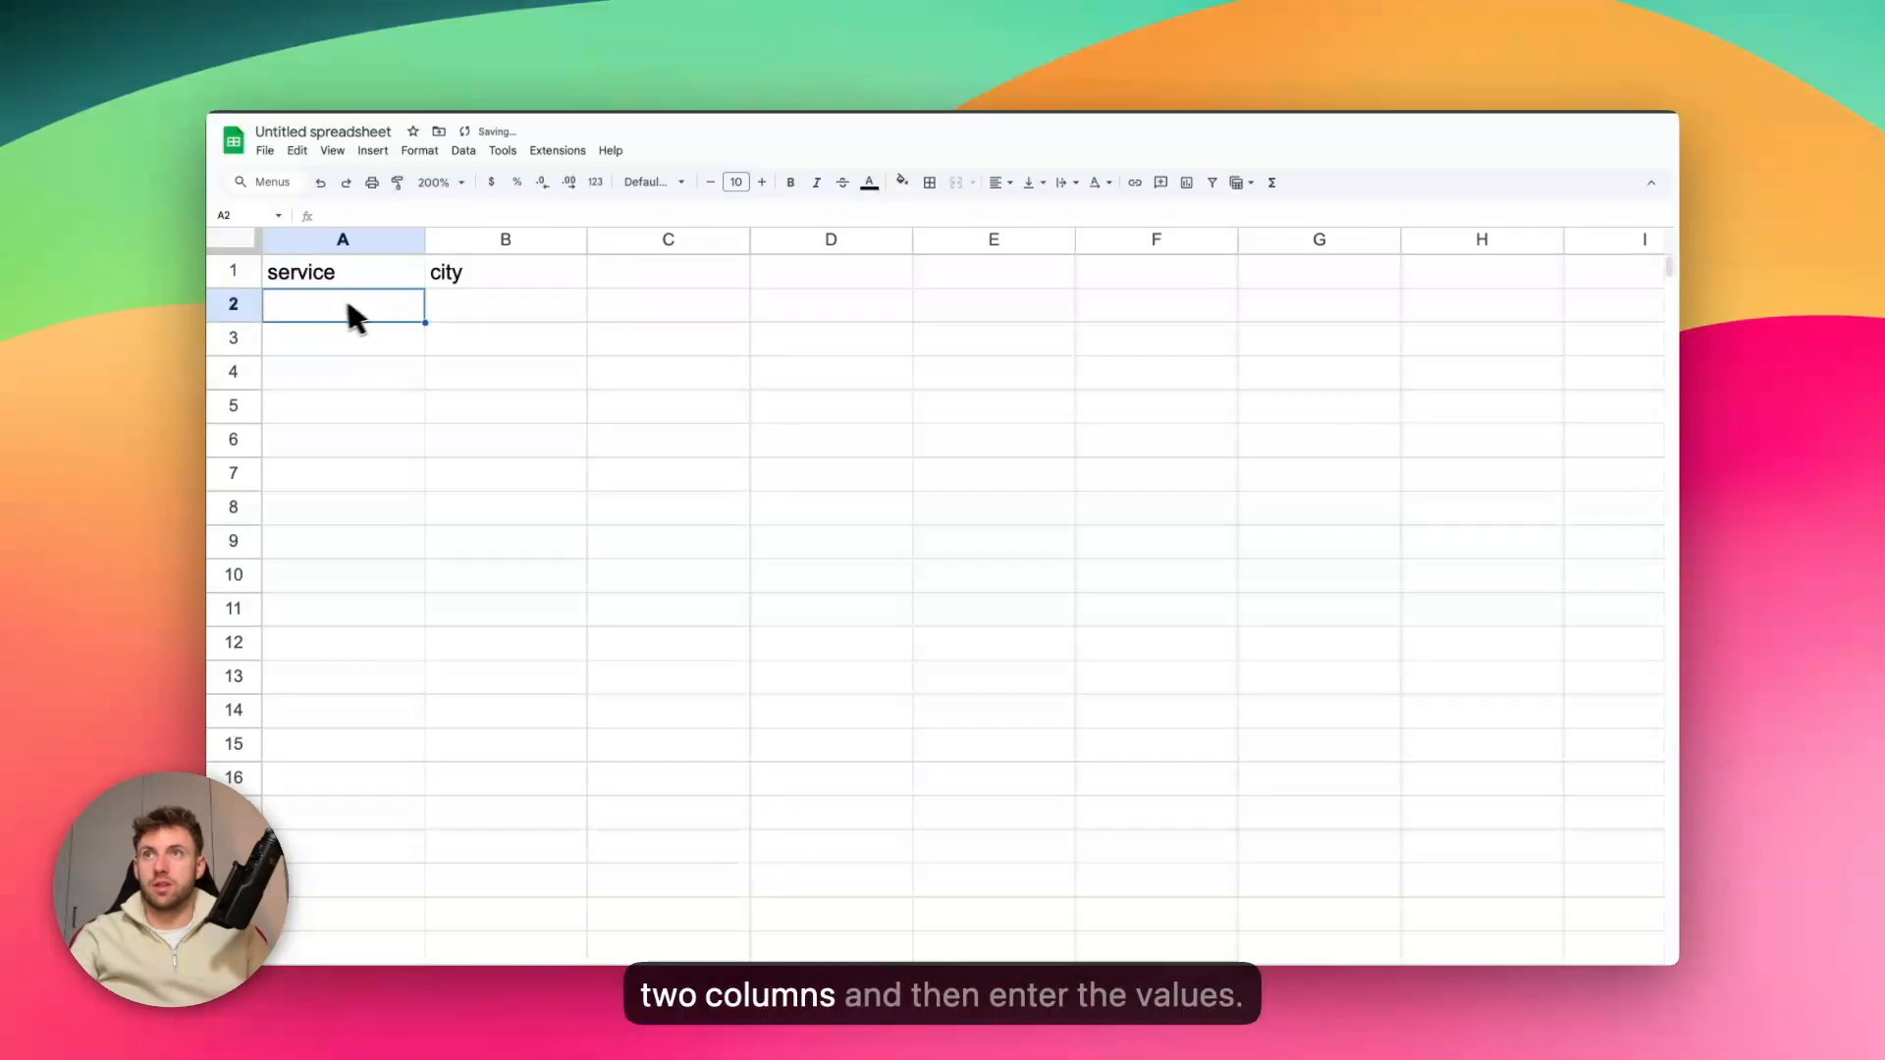
type("Window")
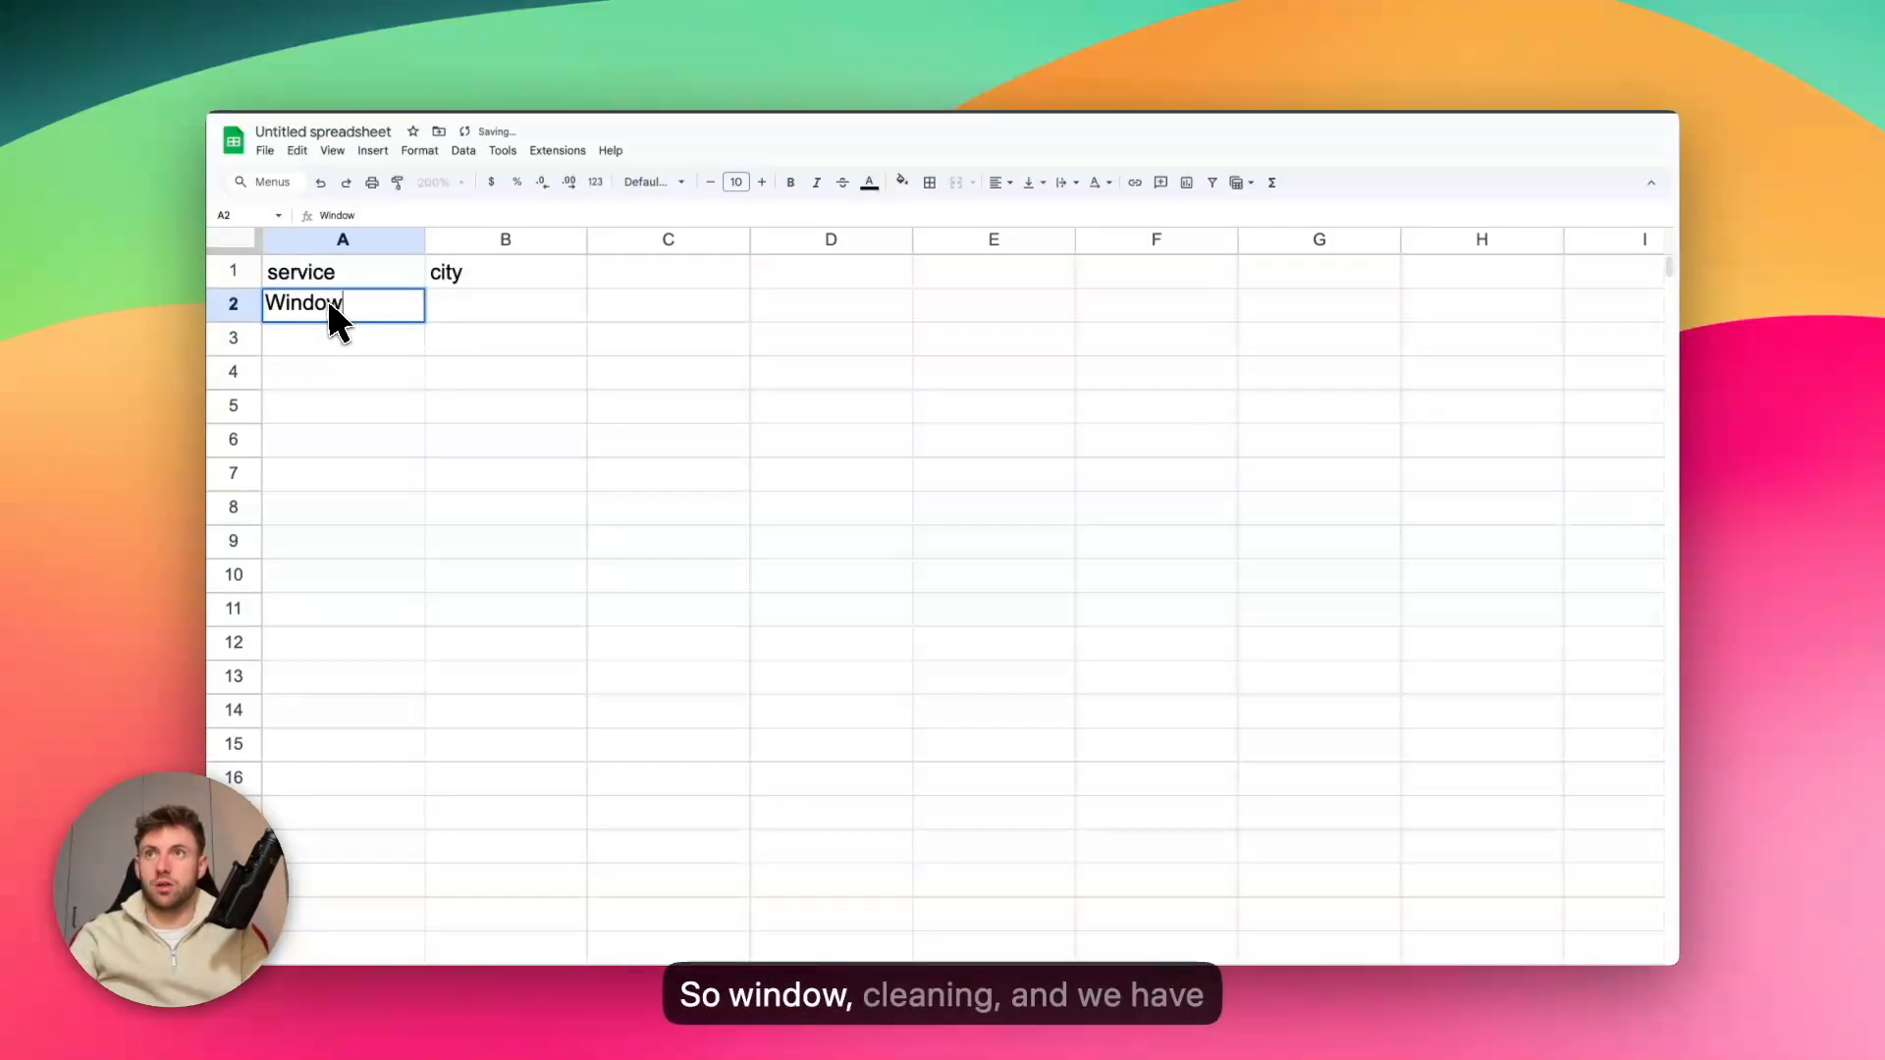
type(" Cleaning")
key("Tab")
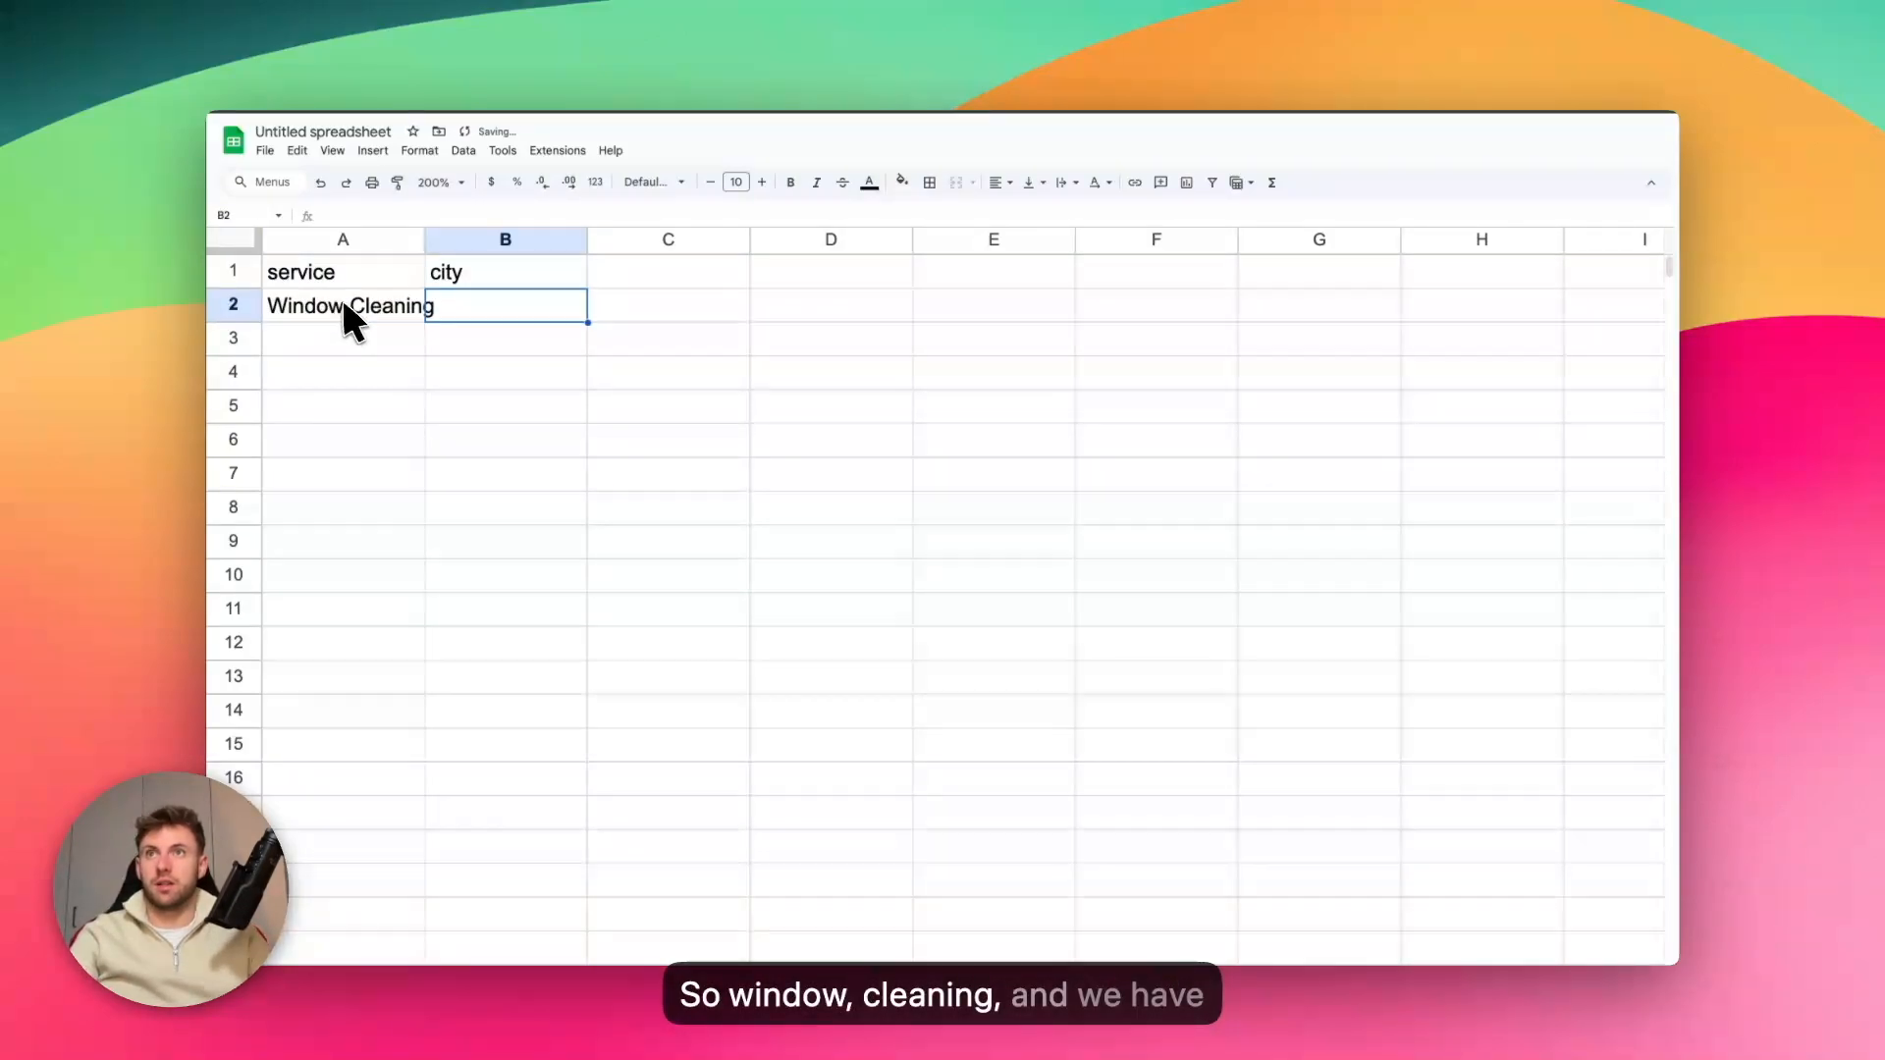
Widen column A to fit the service text and enter "Manhattan" as the city in cell B2
left_click_drag(428, 240, 445, 239)
type("Manhattan")
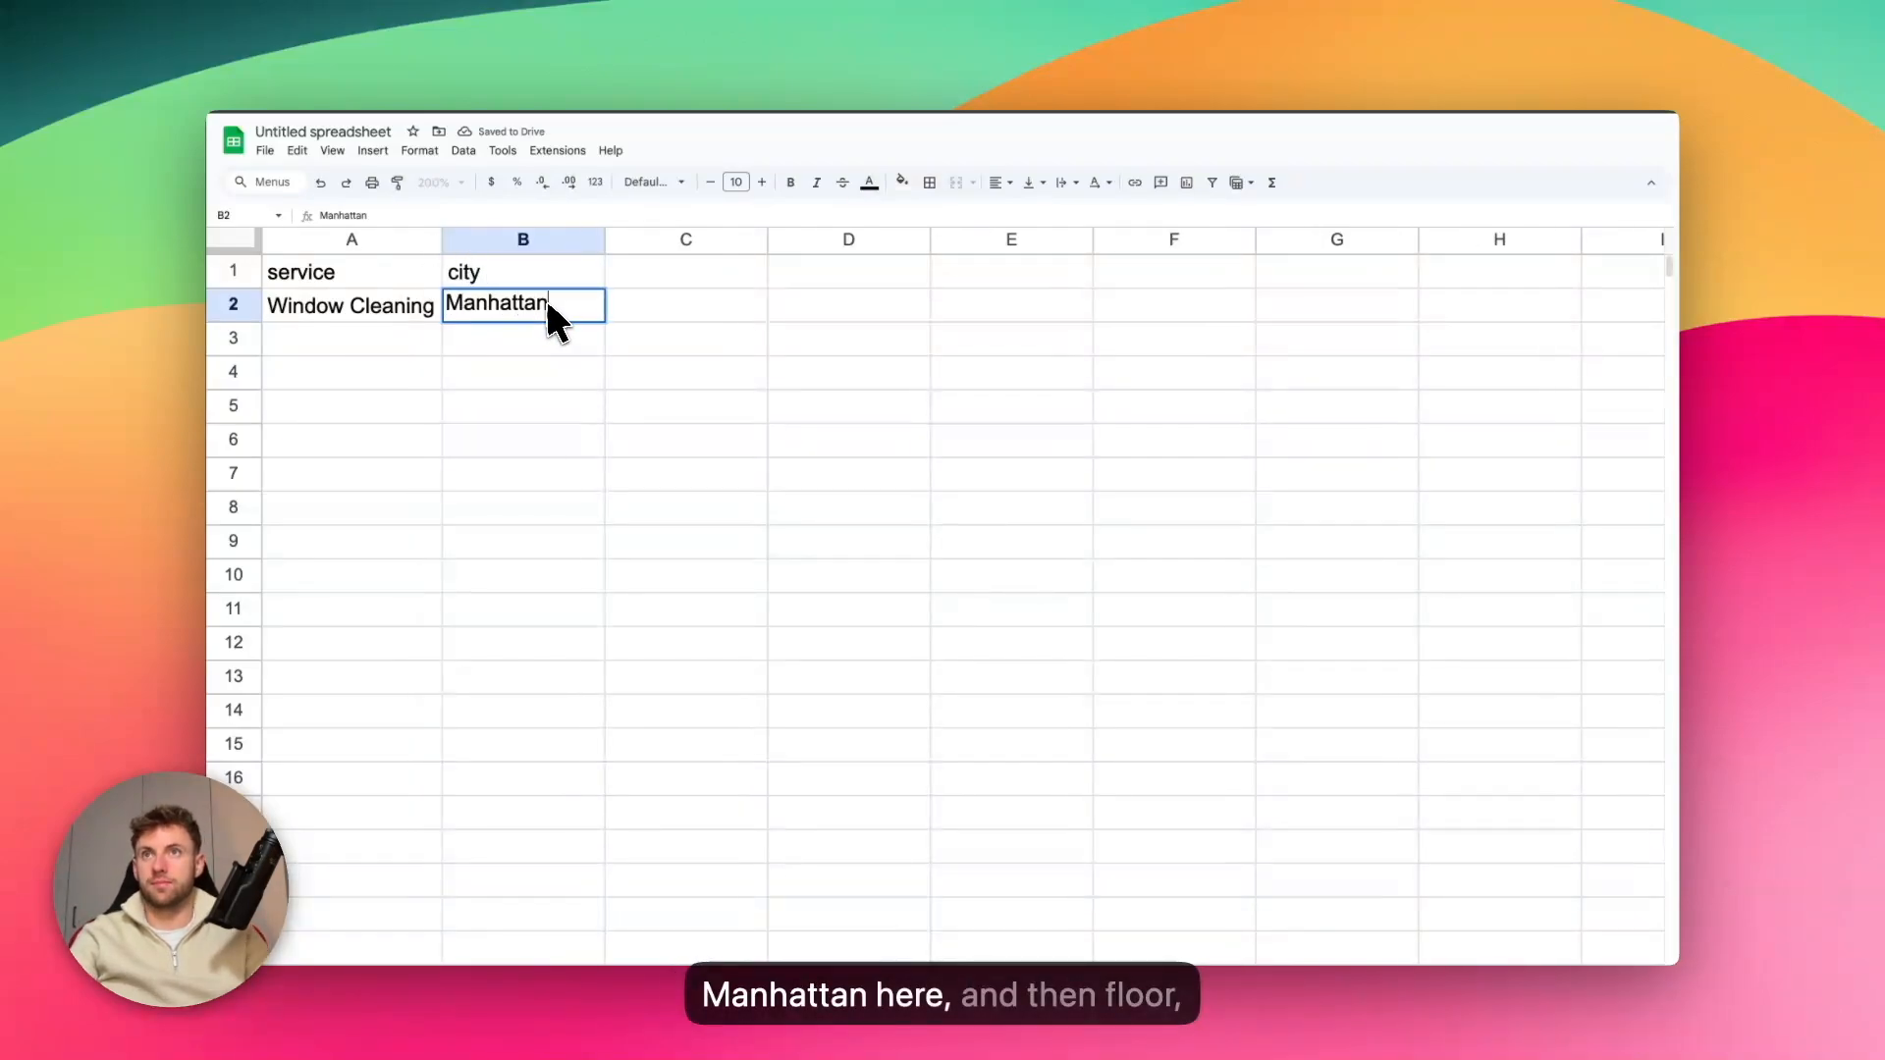
Add a second data row with "Floor Cleaning" in A3 and "Brooklyn" in B3
left_click(356, 352)
type("Floor Cleaning")
key("Tab")
type("B")
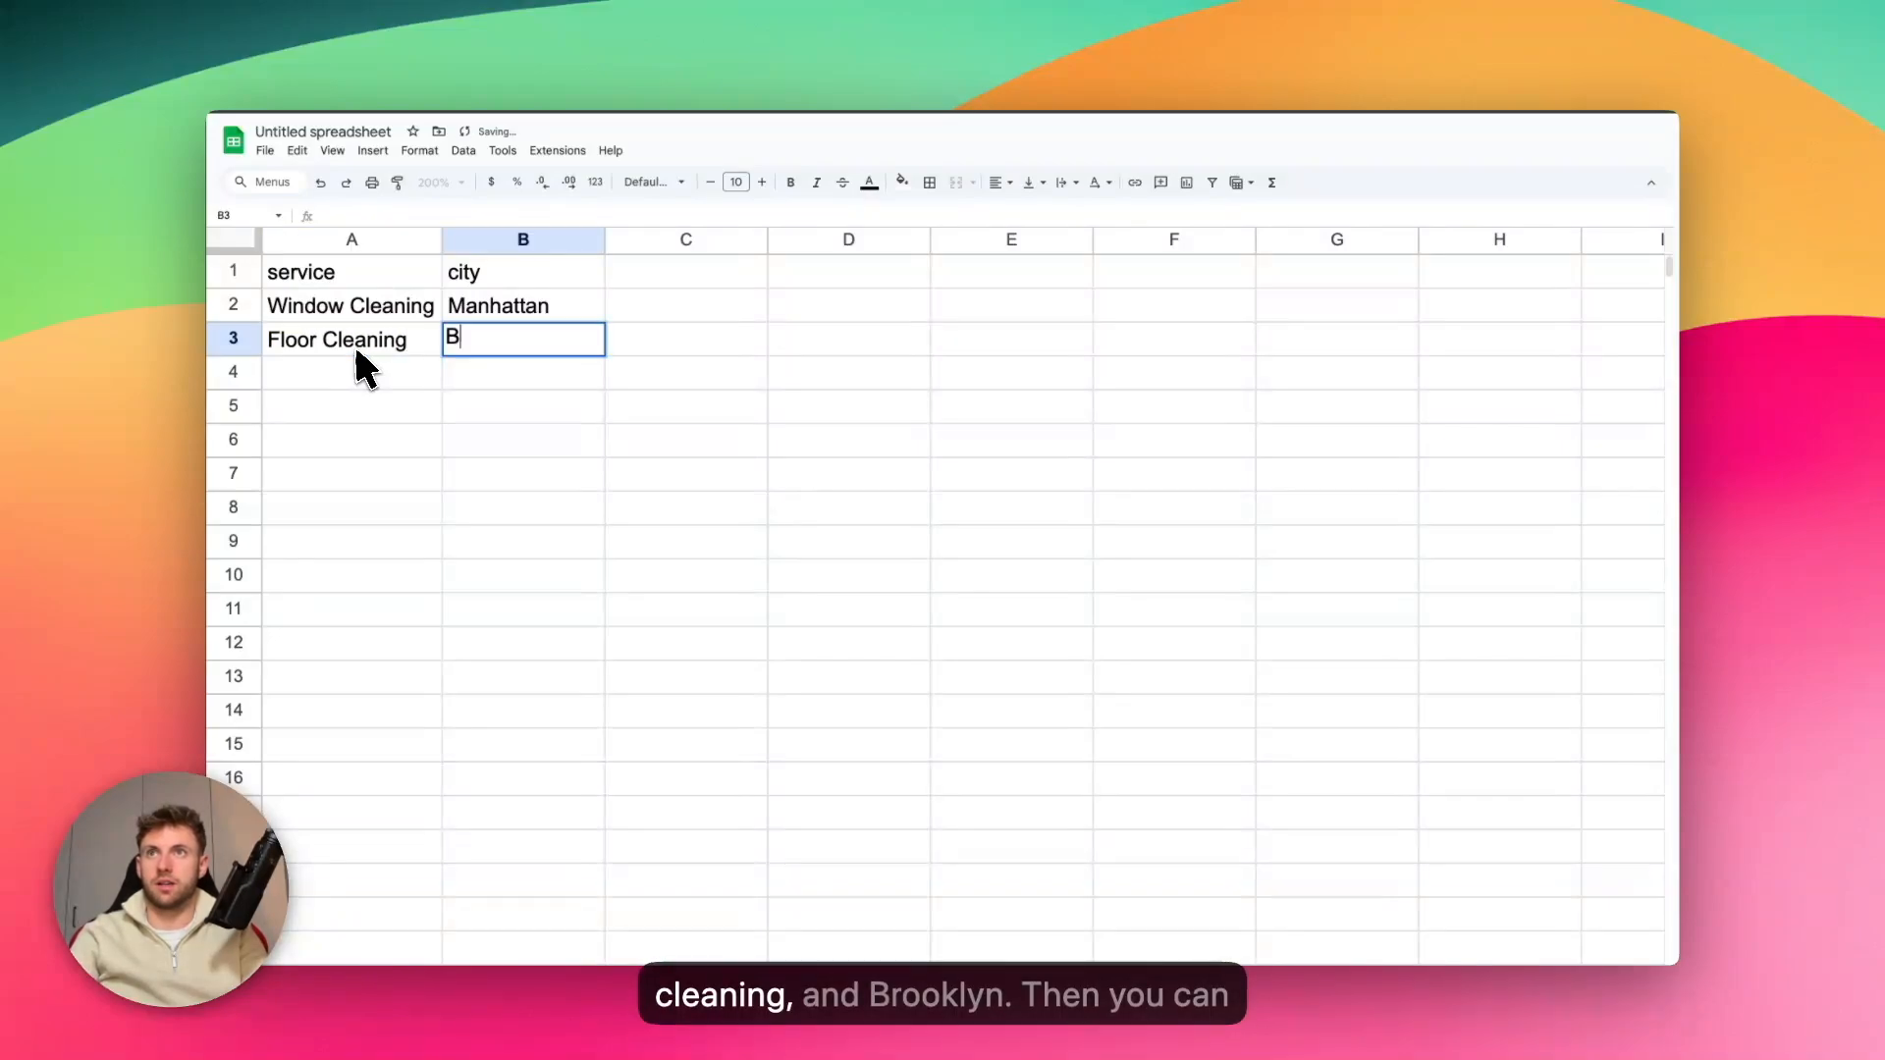
type("rooklyn")
key("Tab")
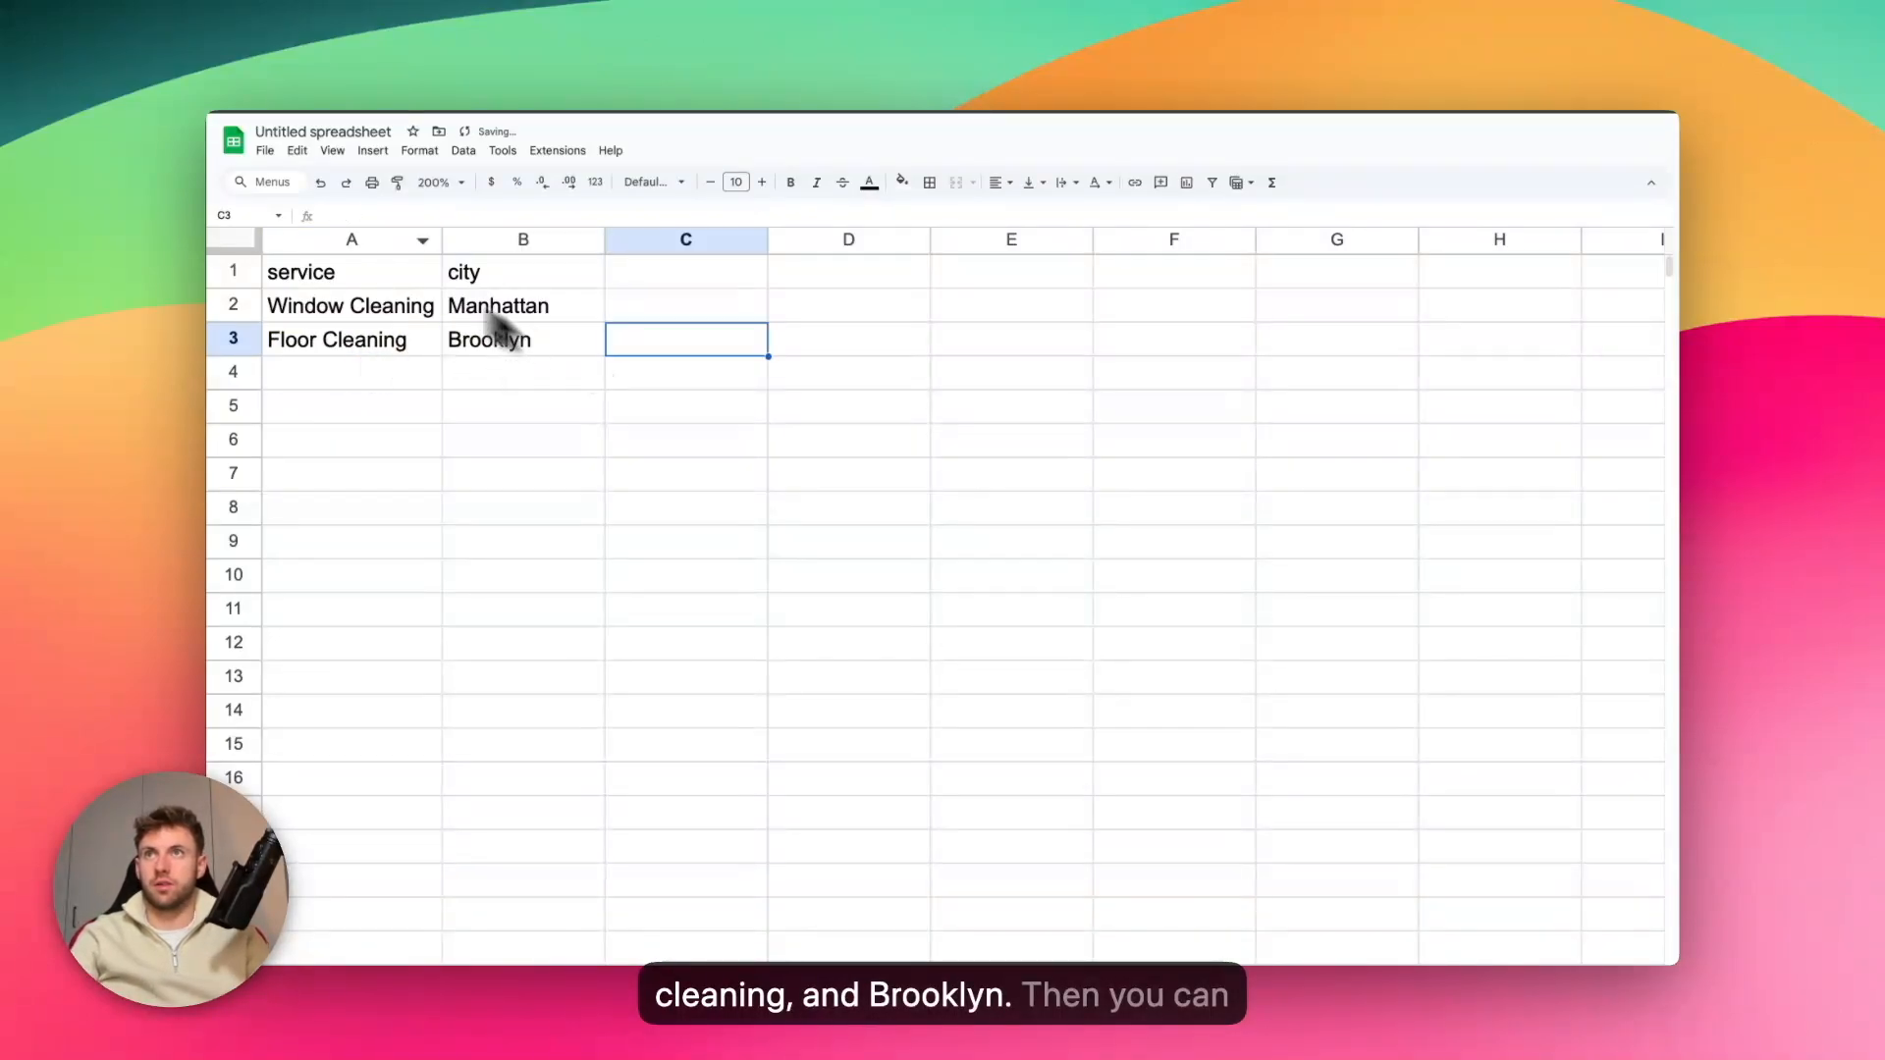
Download the spreadsheet as a Microsoft Excel (.xlsx) file
left_click(264, 151)
mouse_move(401, 351)
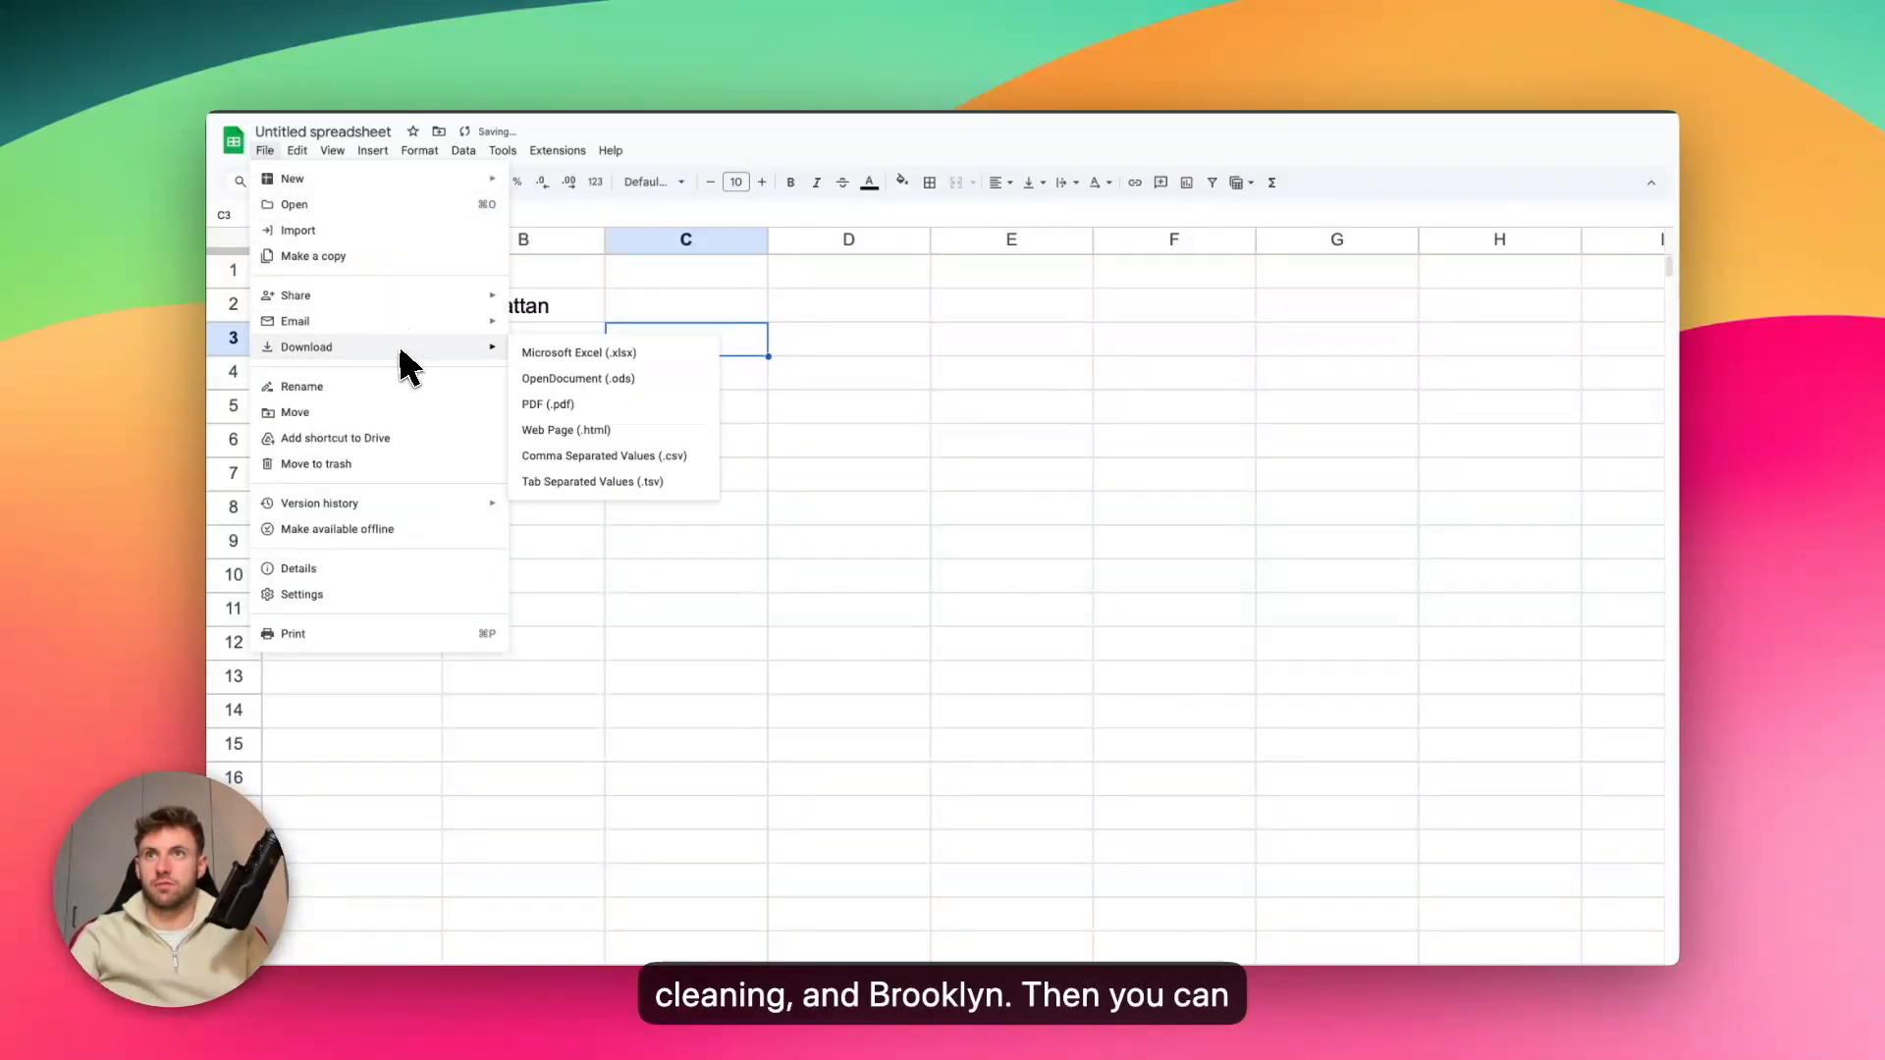
left_click(604, 352)
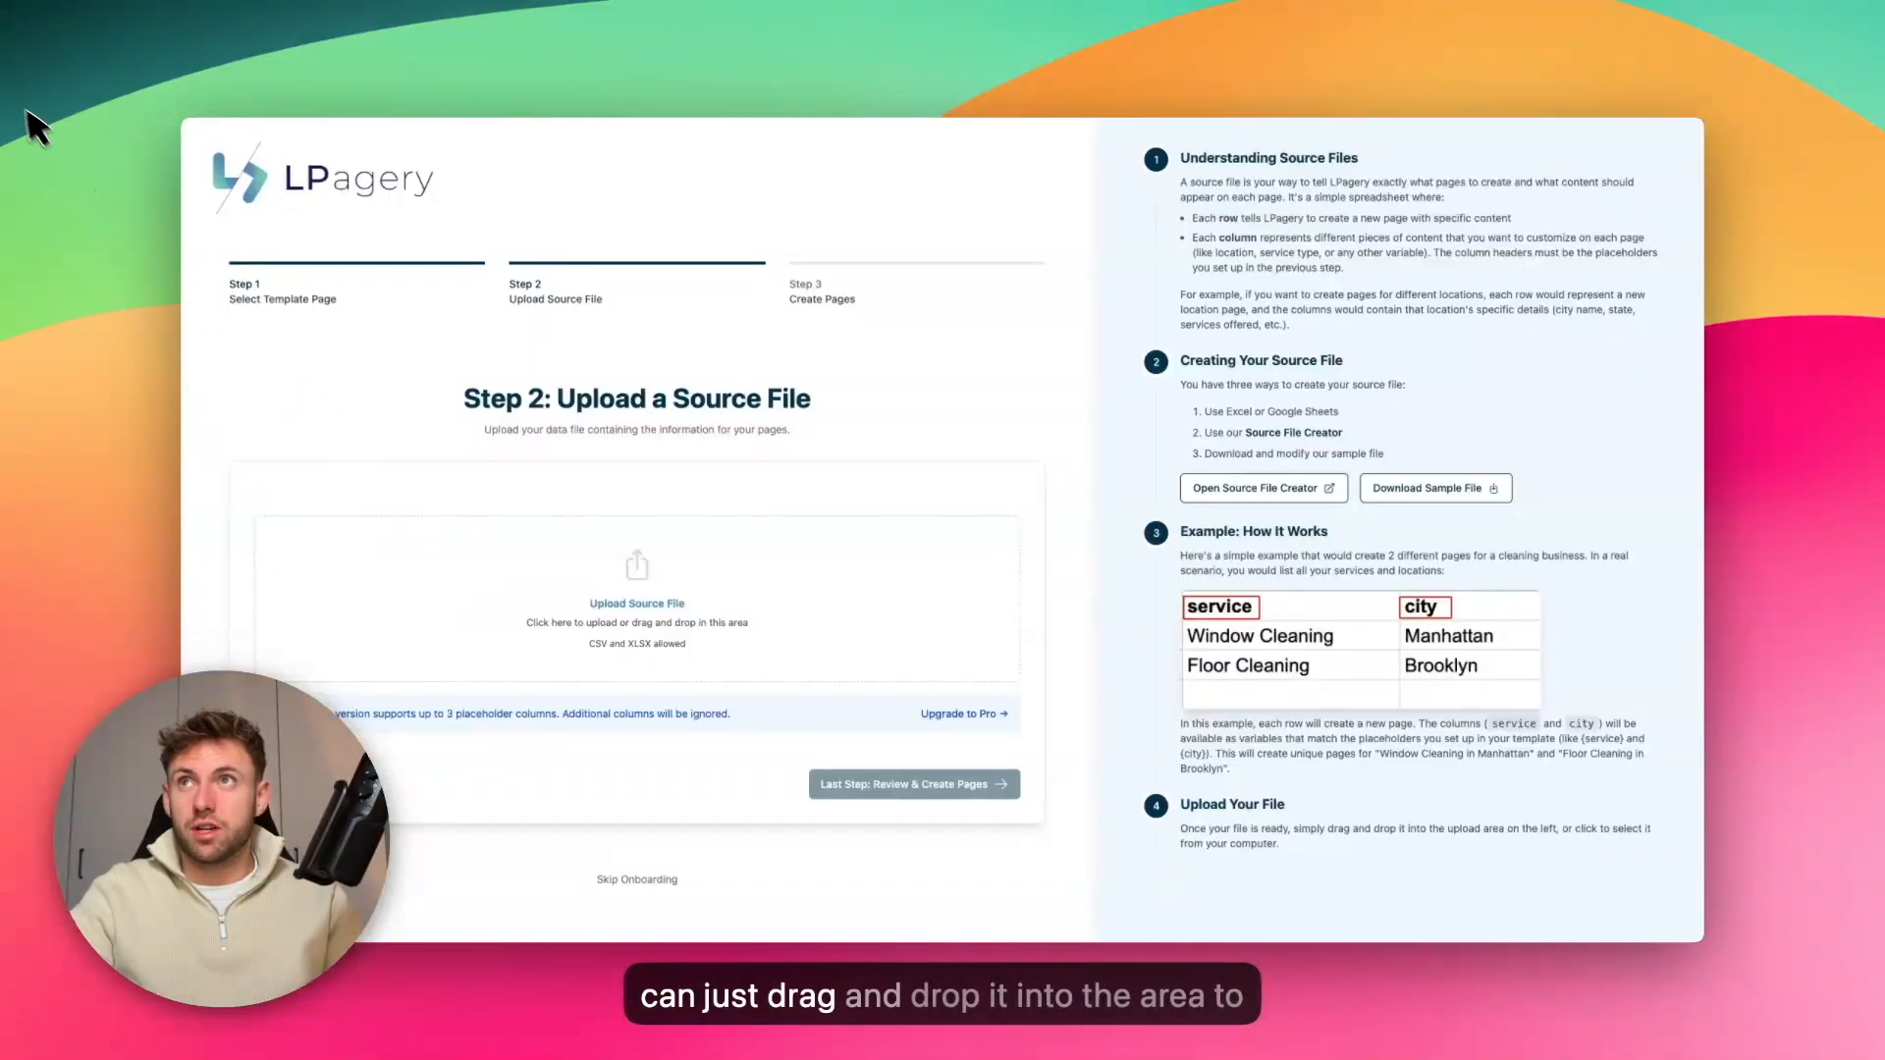
Switch to the LPagery onboarding, upload the source file, and open the review of the pages it generates
left_click_drag(528, 595, 536, 597)
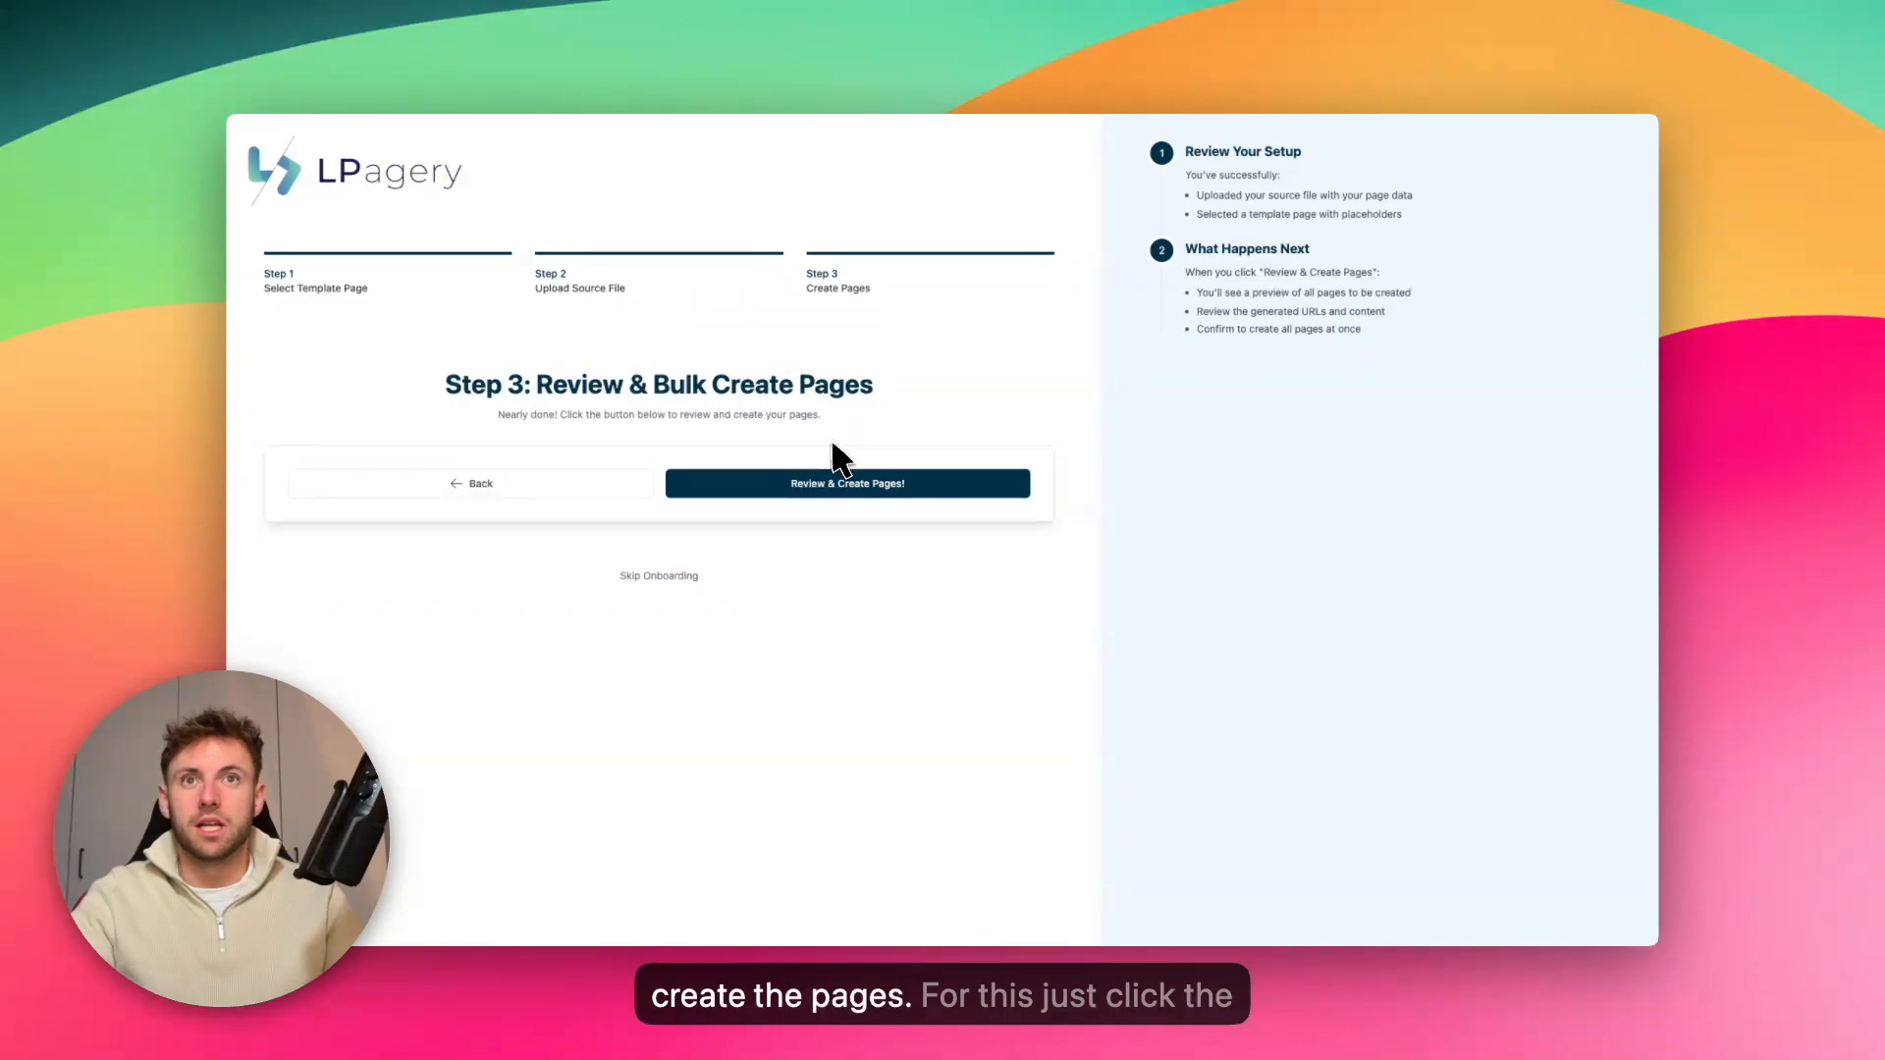
left_click(843, 485)
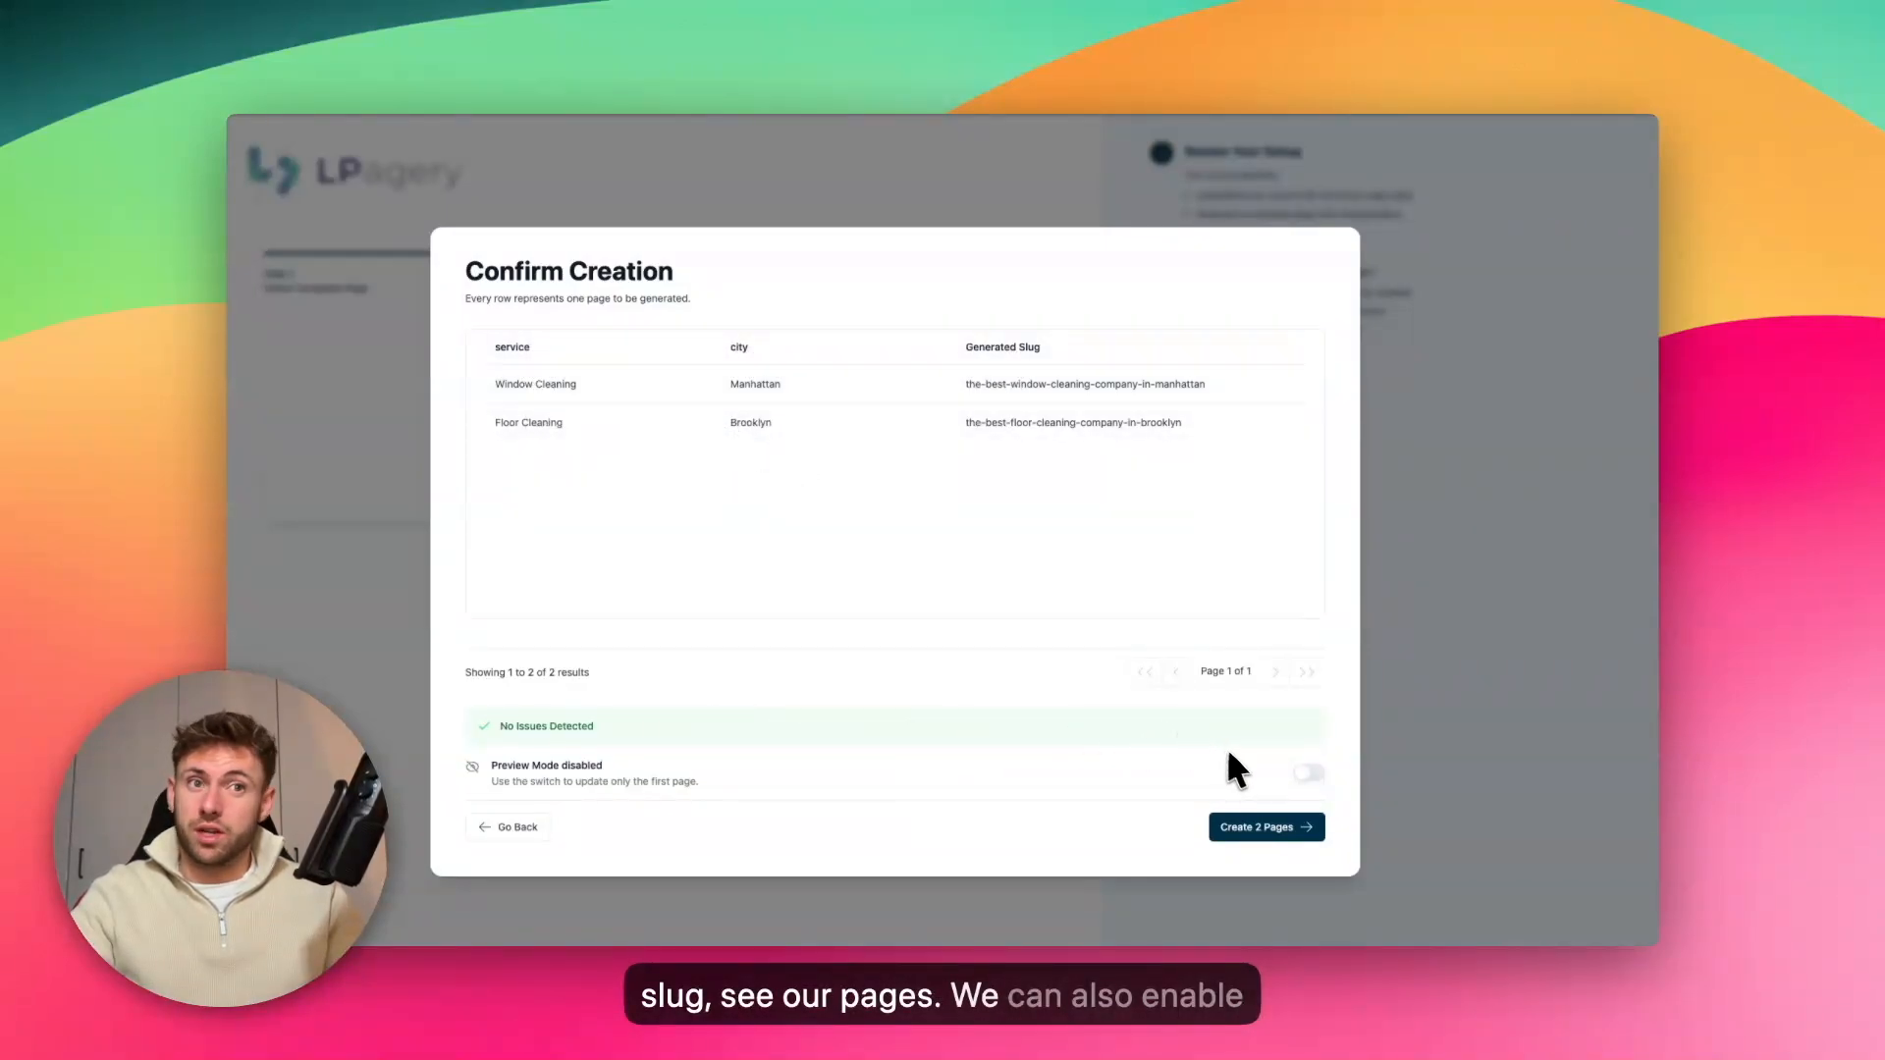
Switch Preview Mode on and back off, and create the 2 pages listed in the review
left_click(1308, 773)
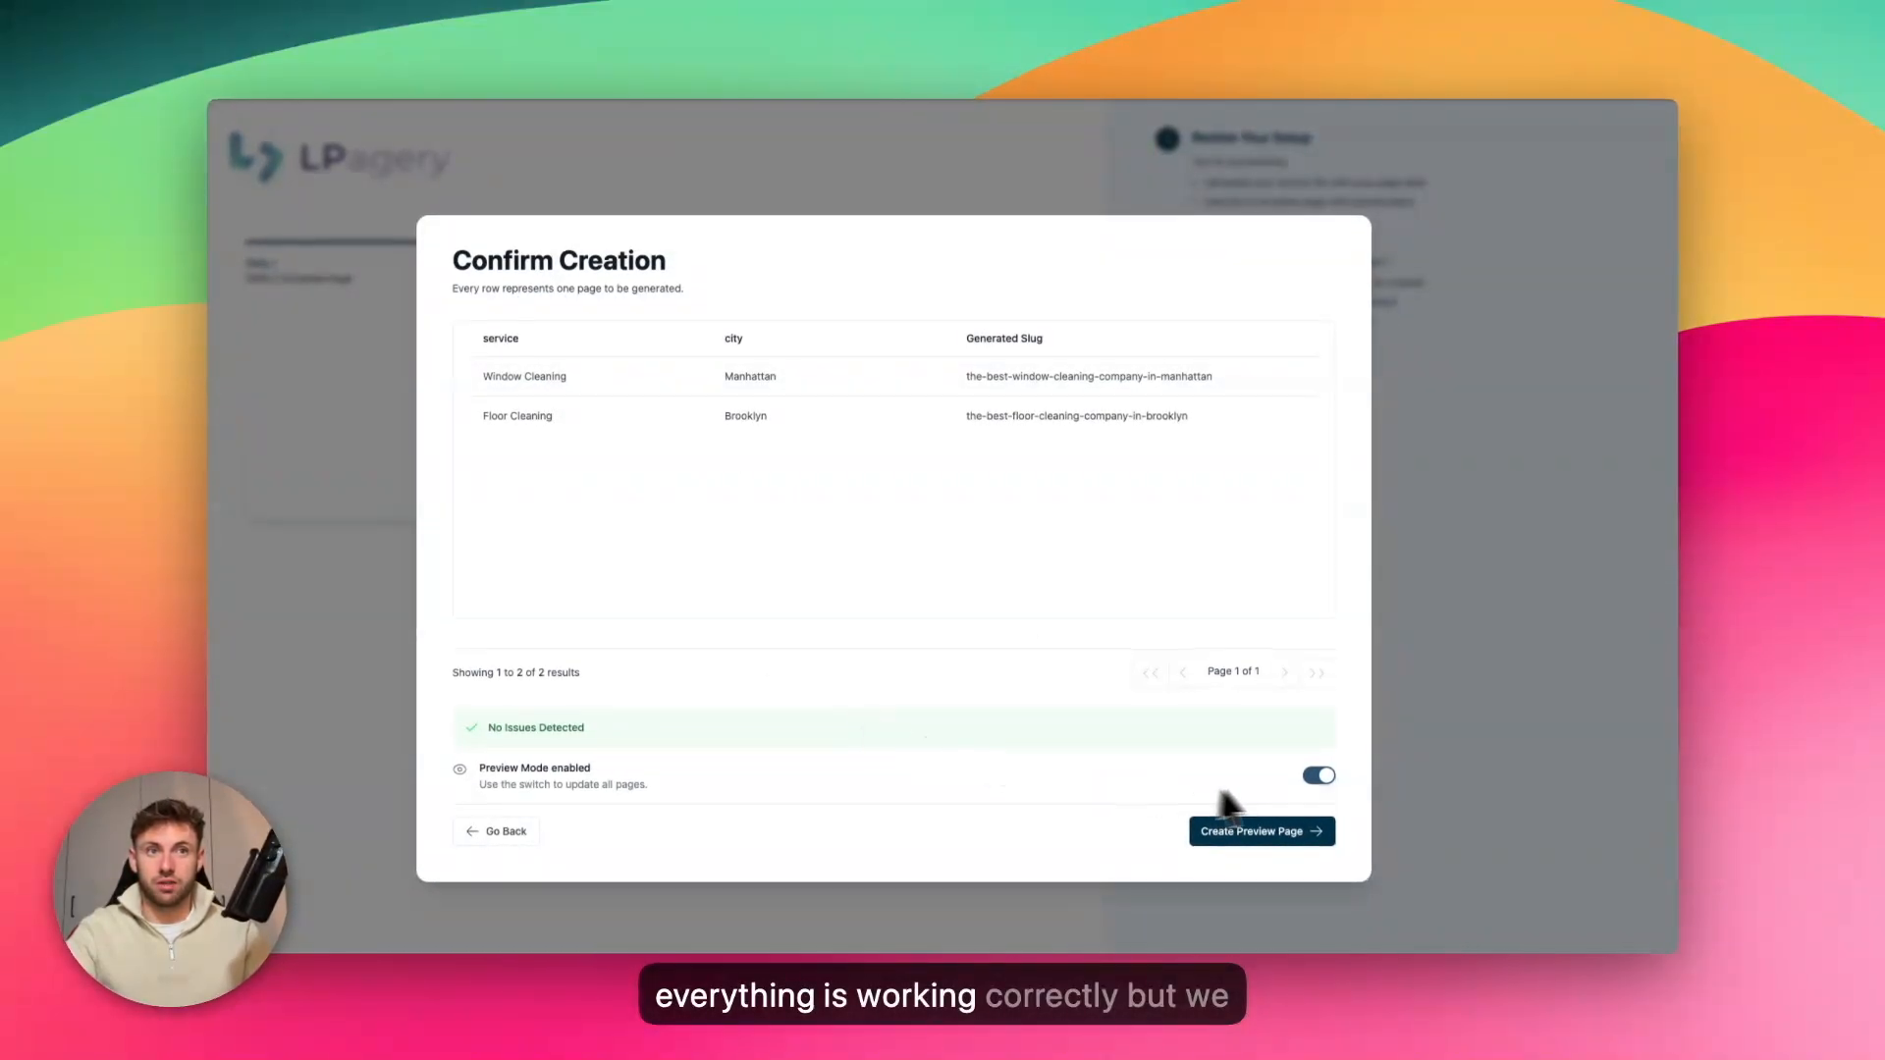
left_click(1323, 773)
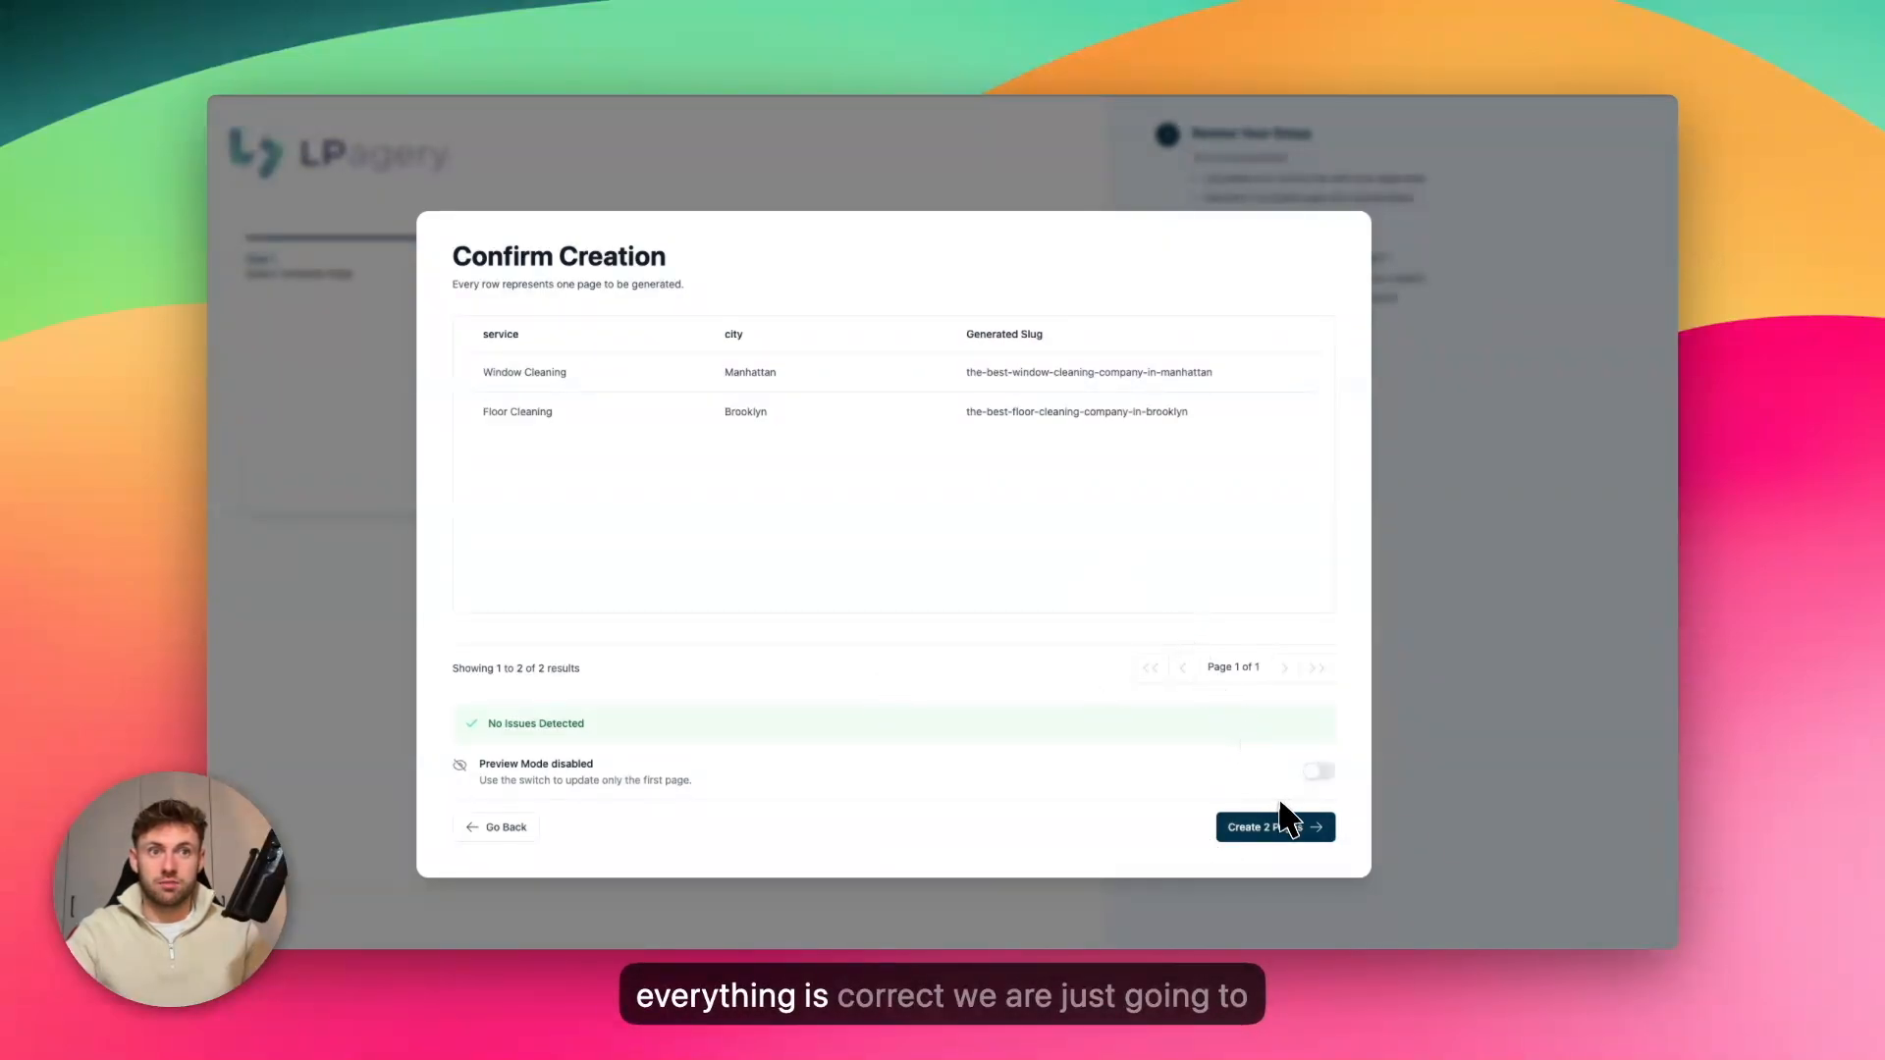
left_click(1275, 830)
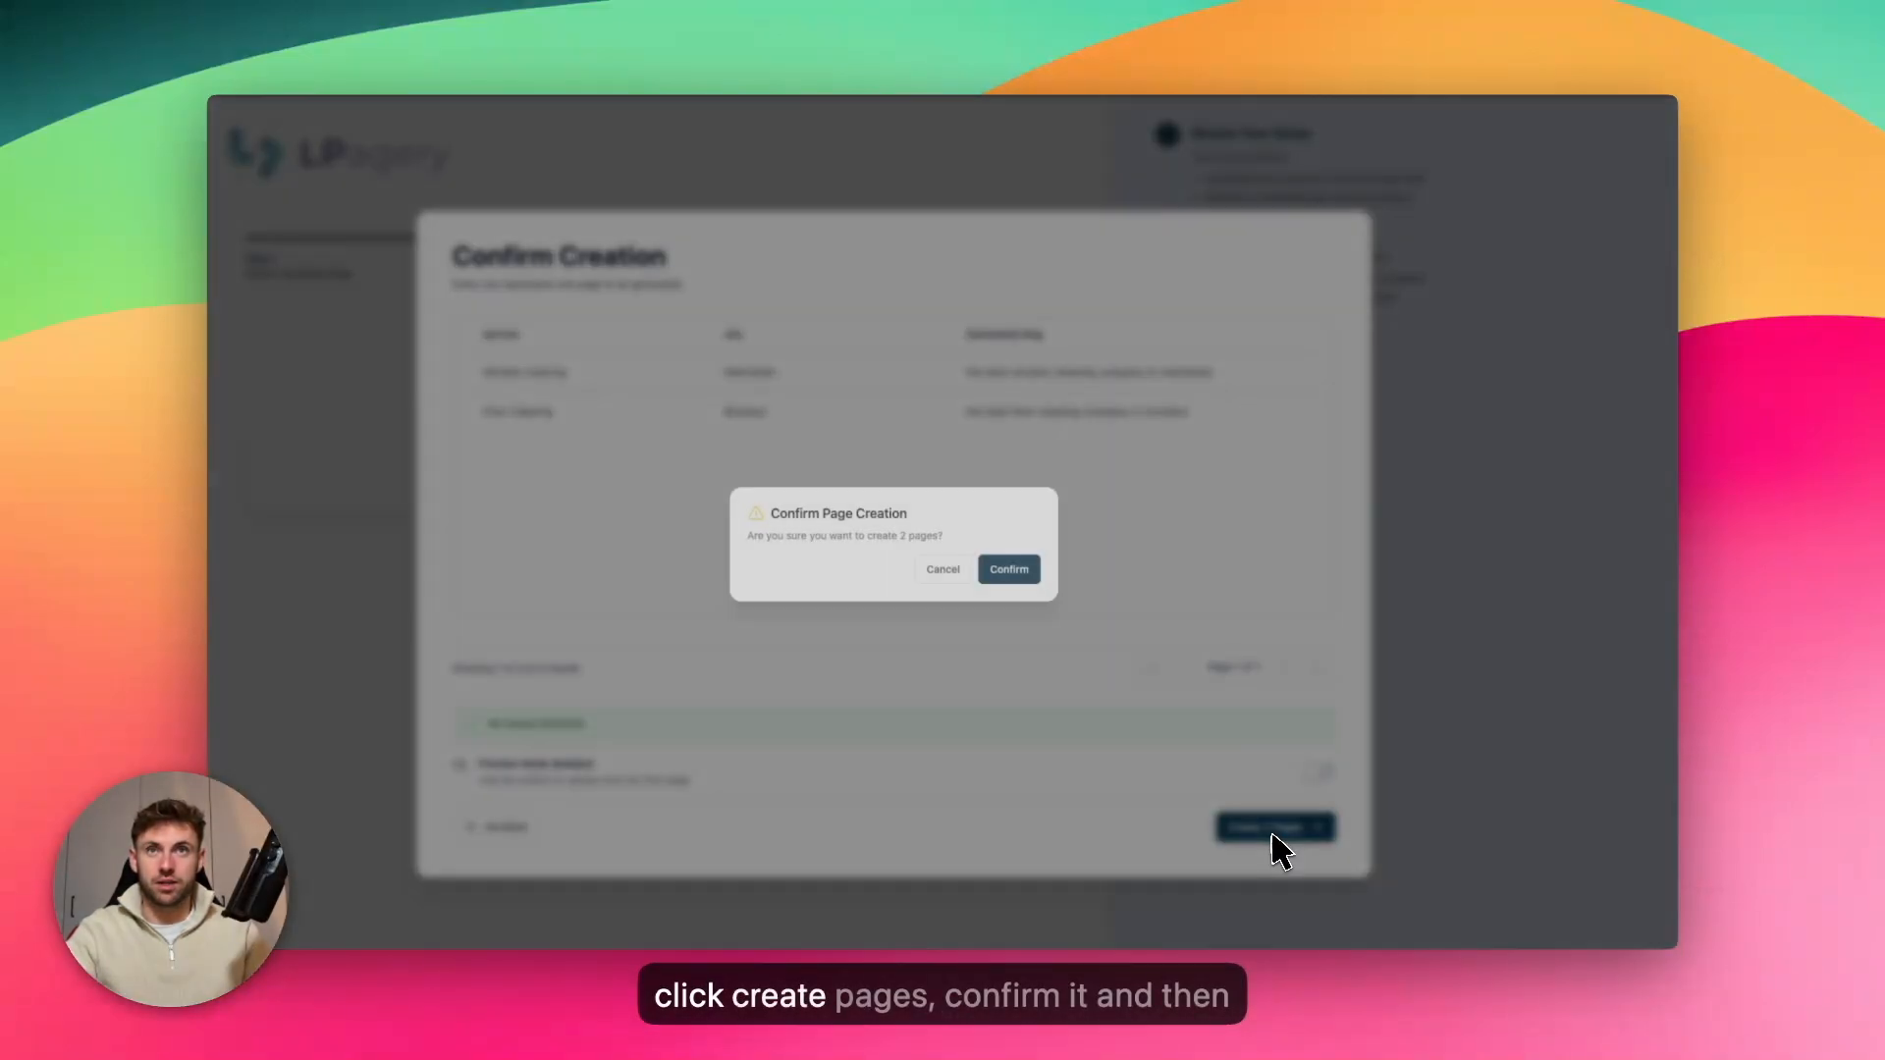
left_click(1011, 571)
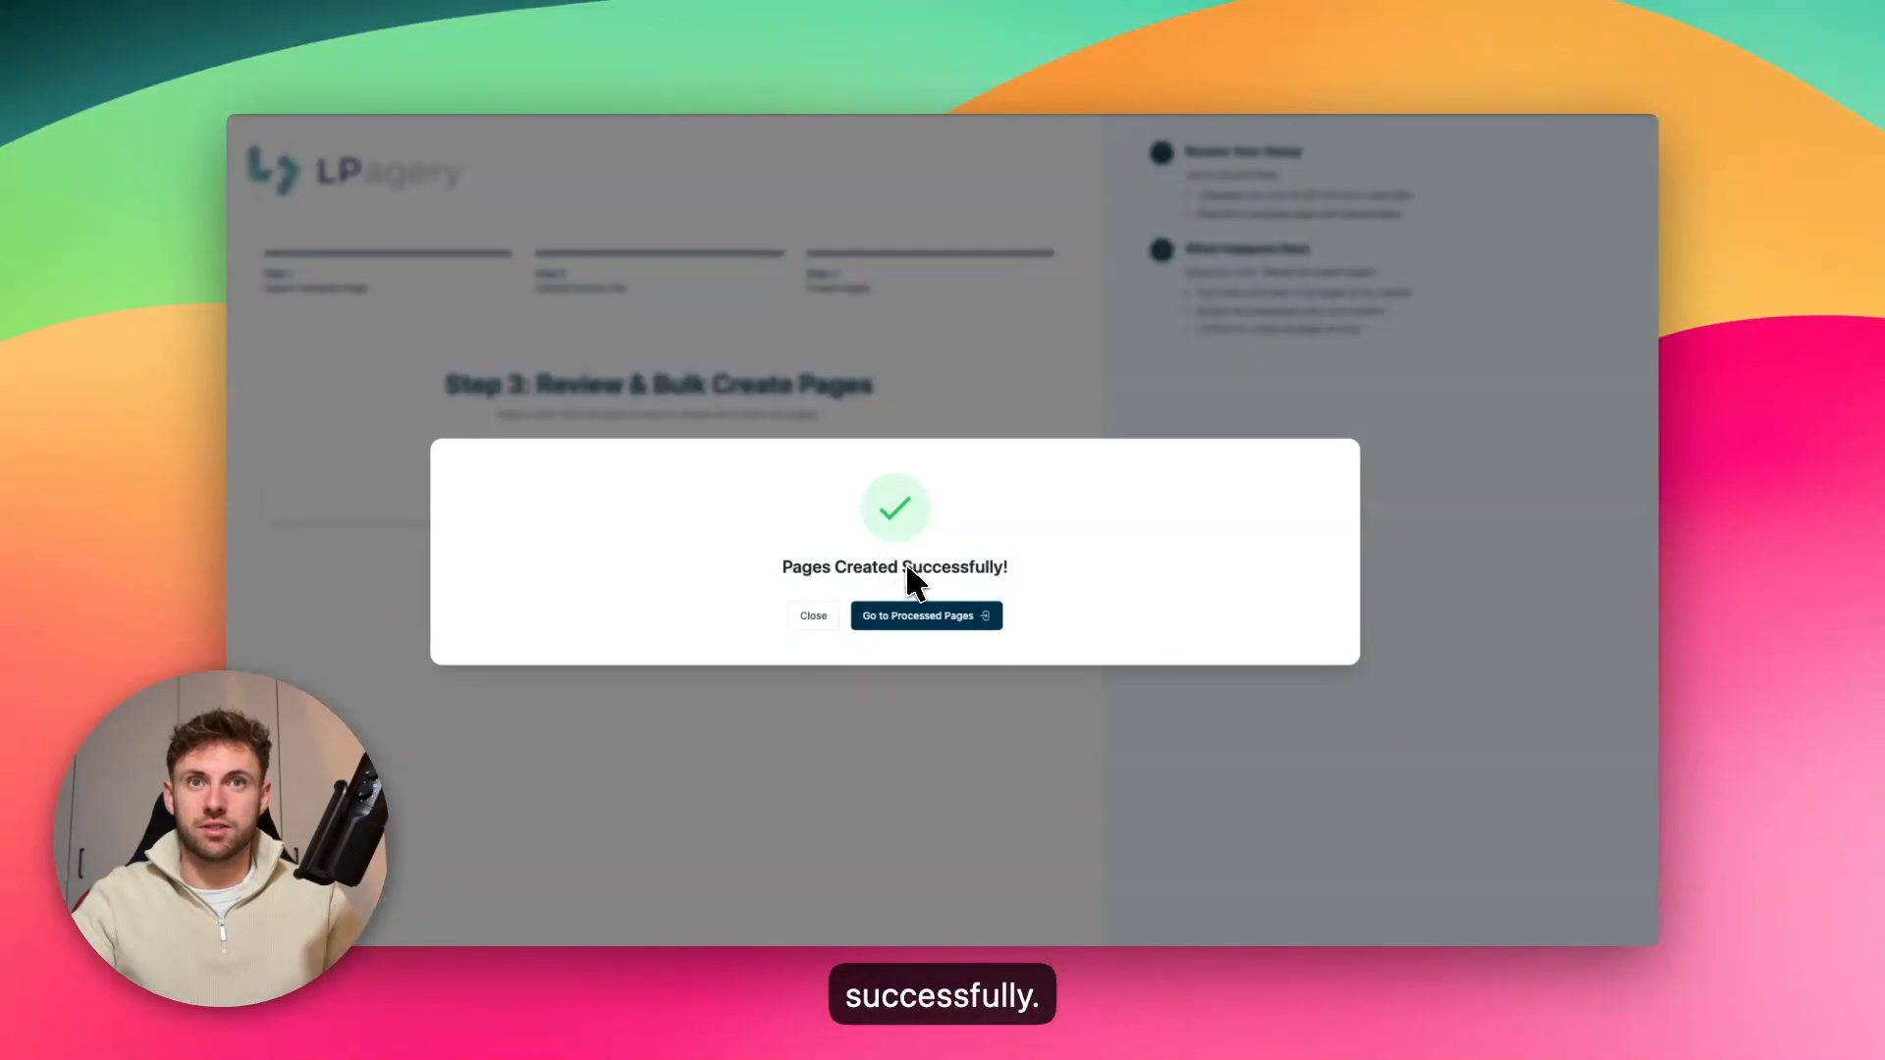
Go to the processed pages and view the Floor Cleaning page for Brooklyn to check its service and city placeholders
left_click(933, 619)
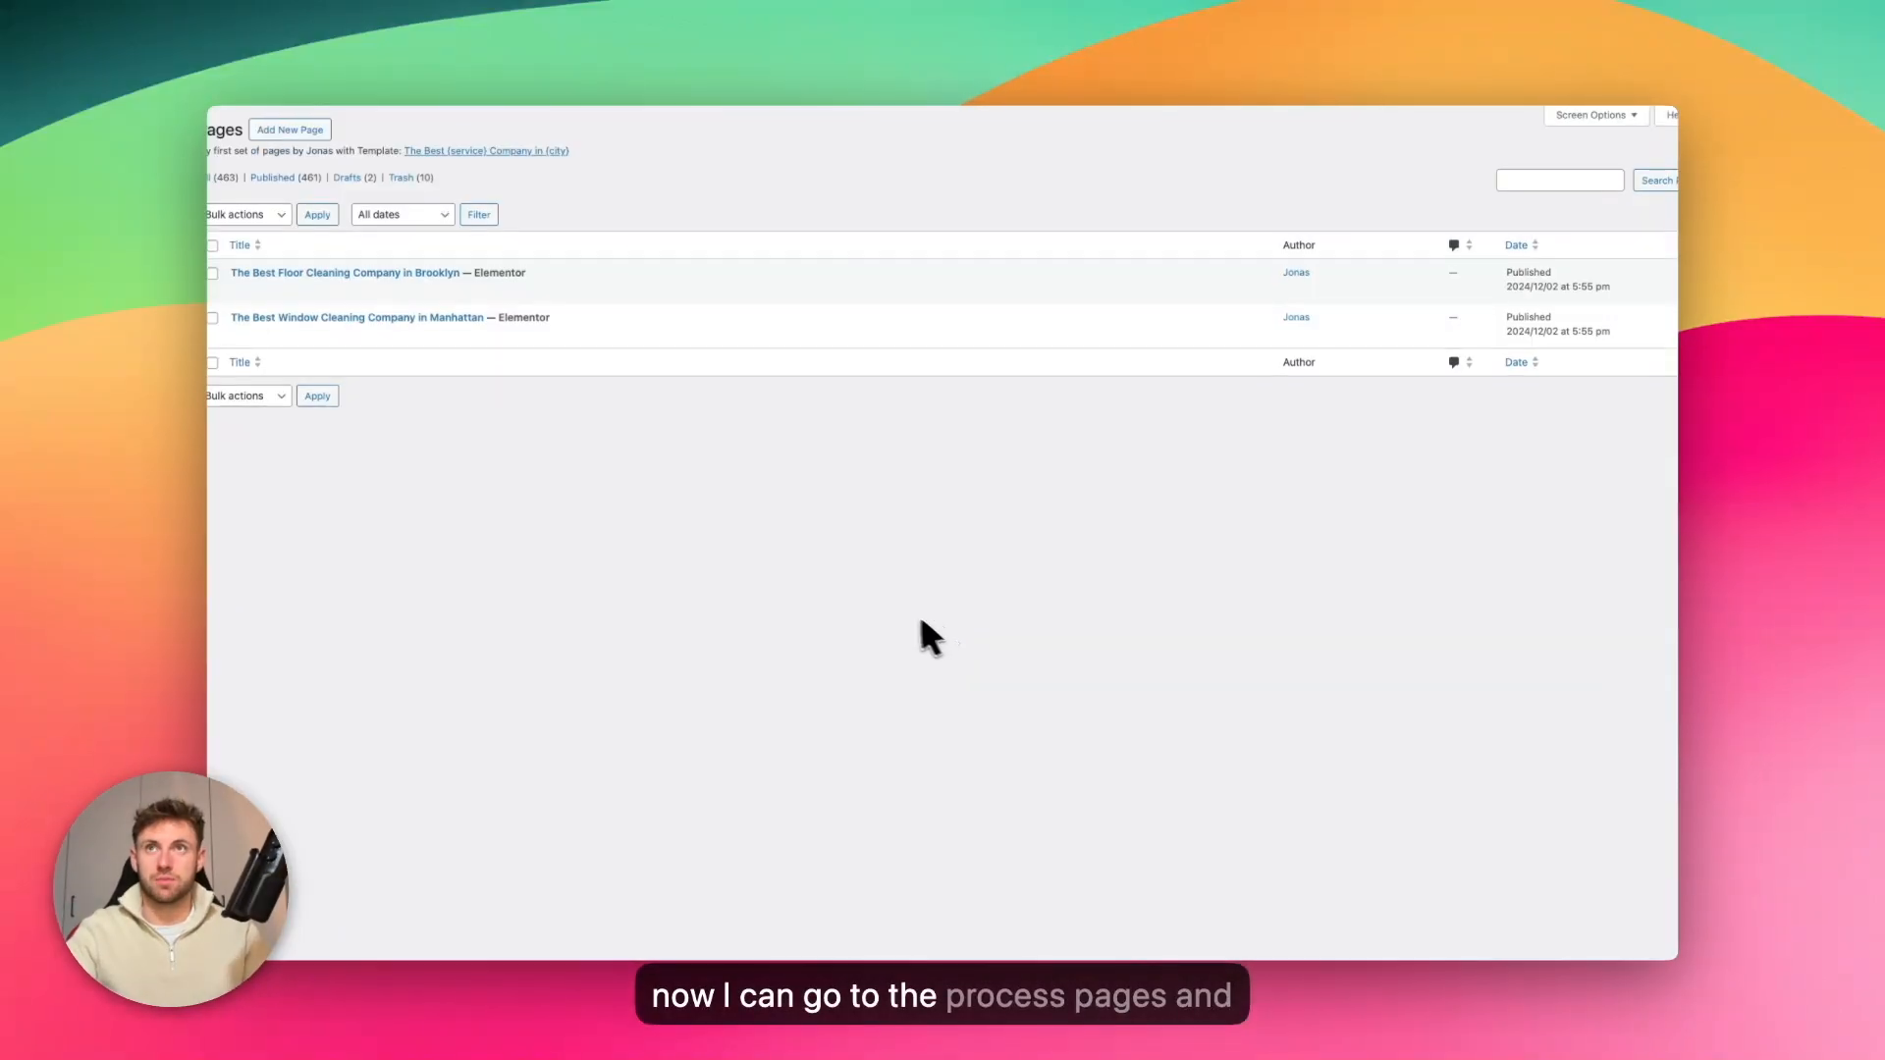
mouse_move(367, 336)
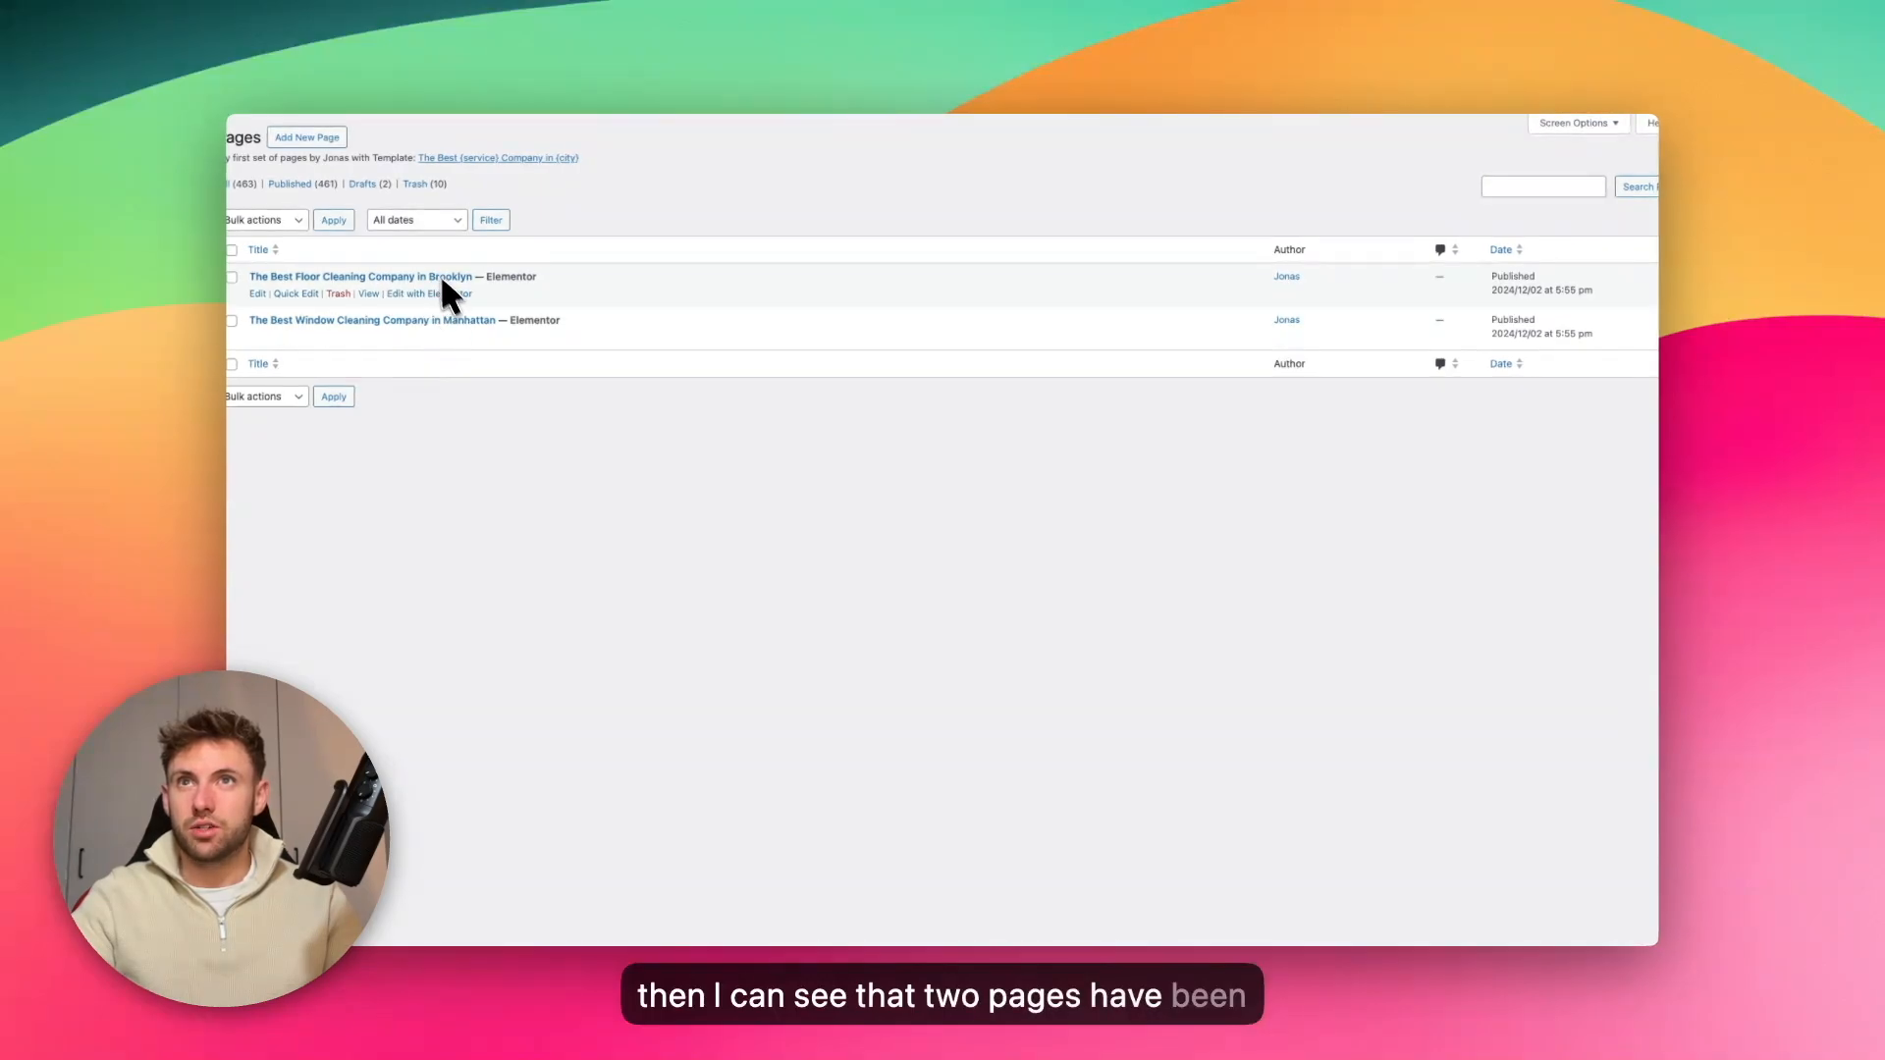
left_click(371, 295)
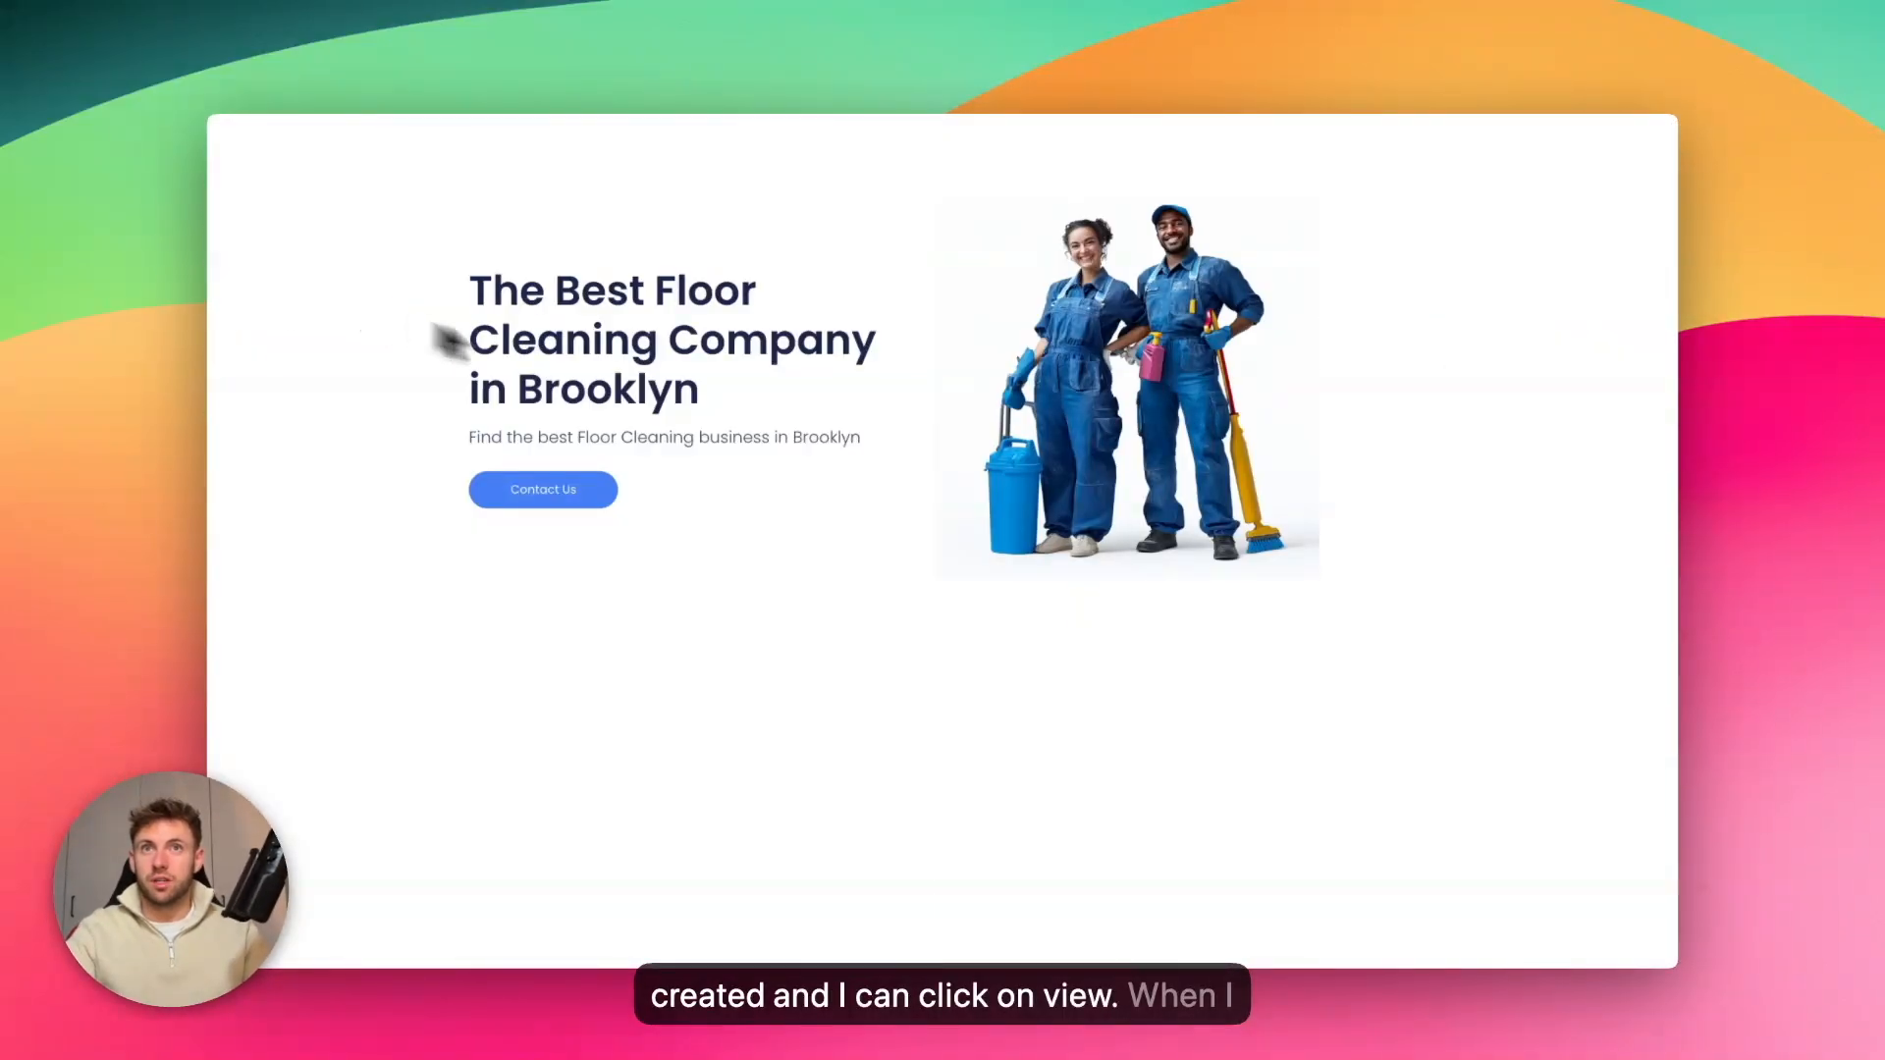
left_click_drag(555, 290, 607, 338)
left_click(681, 429)
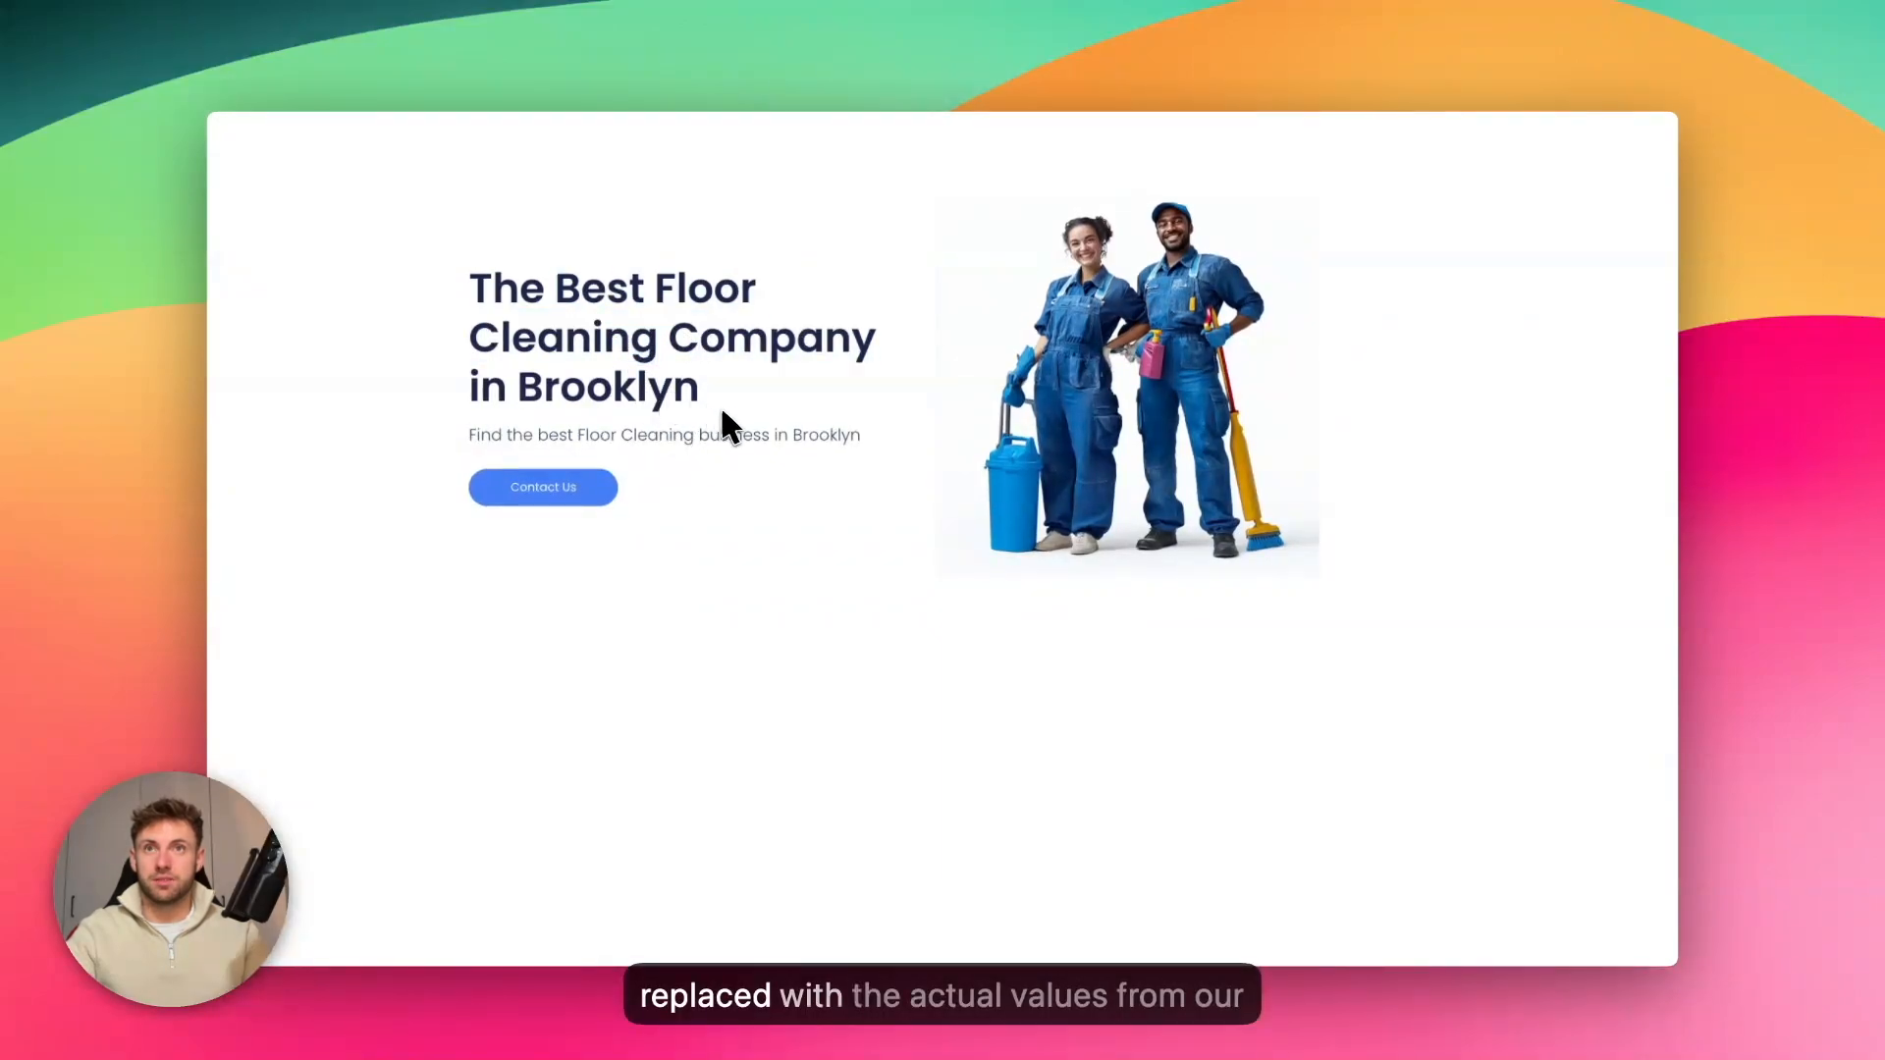